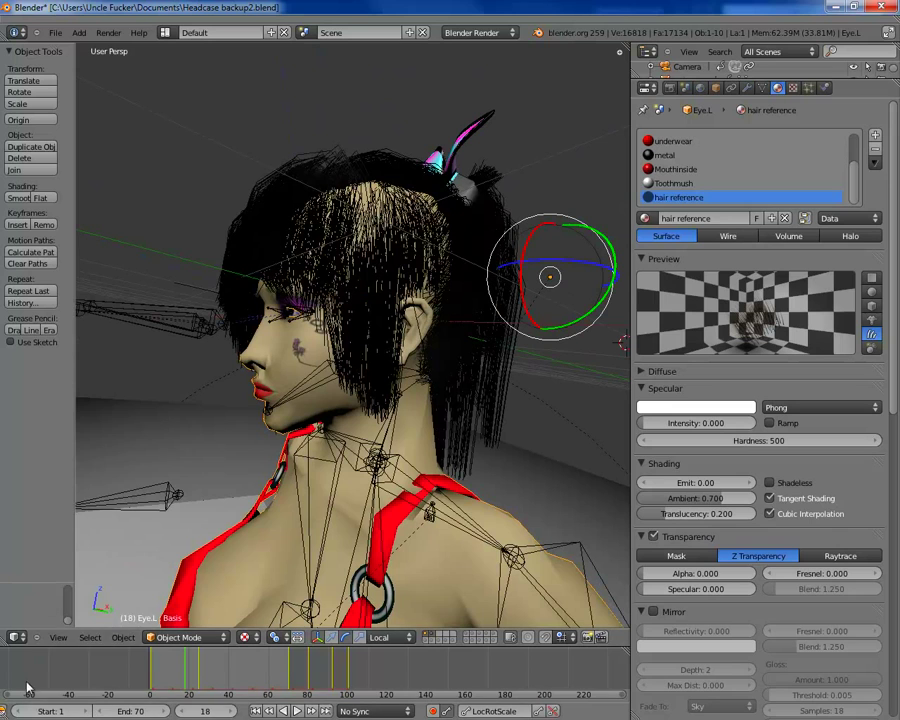
Review the finished hair render in the image editor and return to a front three-quarter 3D view of the character
{"action": "left_click", "coordinate": [16, 637]}
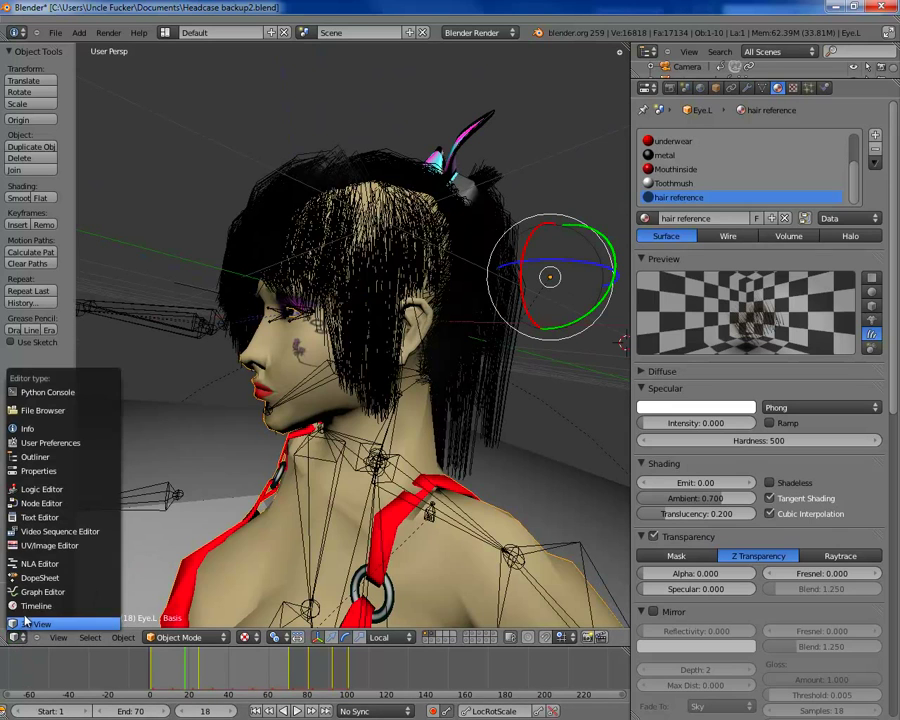
{"action": "left_click", "coordinate": [49, 545]}
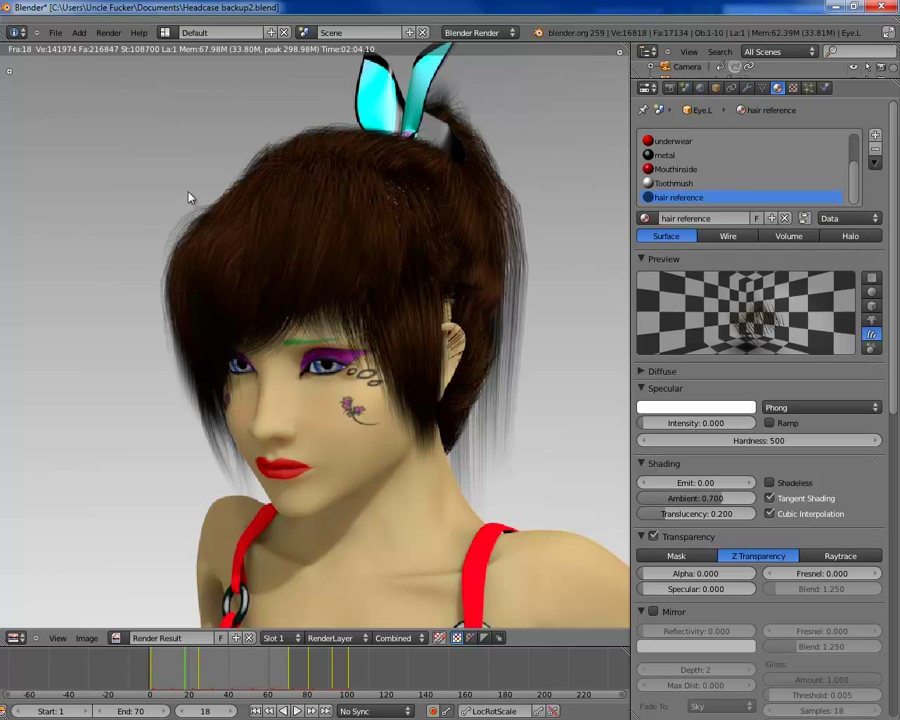
{"action": "left_click", "coordinate": [16, 638]}
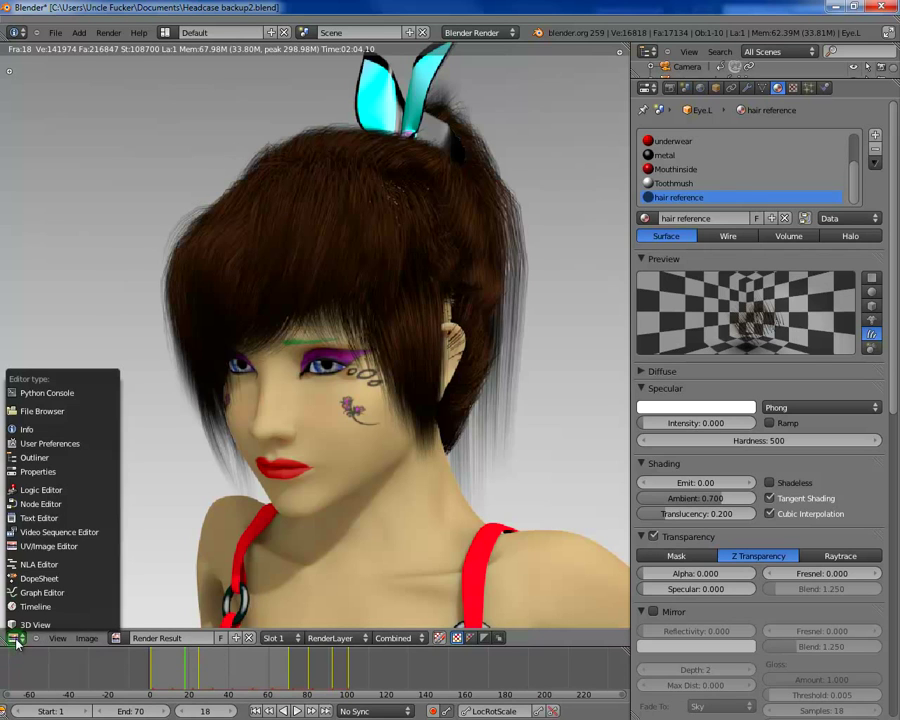
{"action": "left_click", "coordinate": [30, 622]}
{"action": "middle_click_drag", "start_coordinate": [311, 412], "coordinate": [430, 420]}
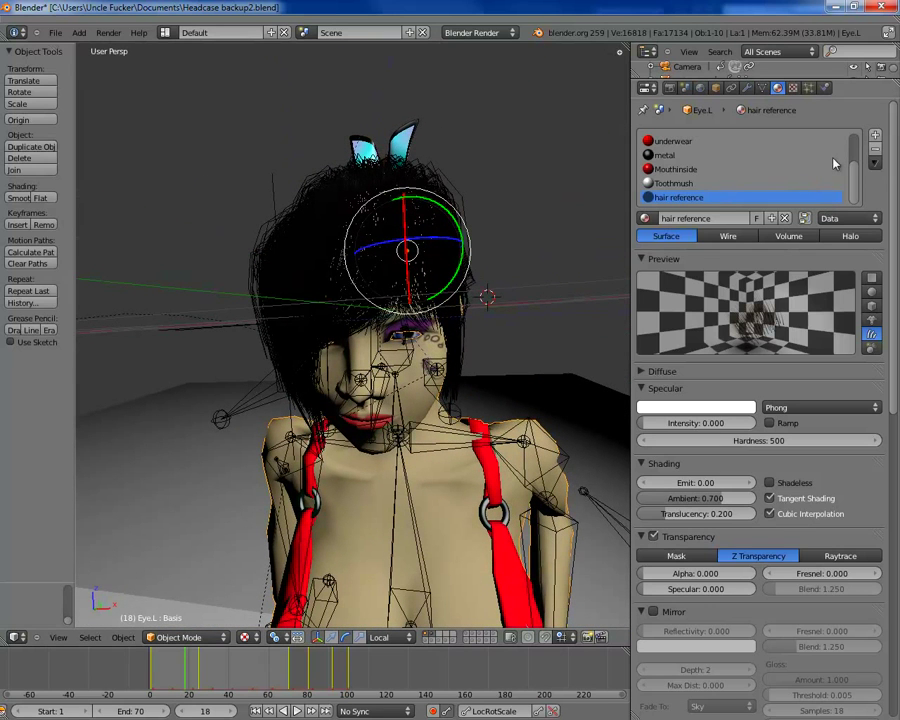
Add a new material slot to the character, create a material in it and name it "head fur"
{"action": "left_click", "coordinate": [877, 136]}
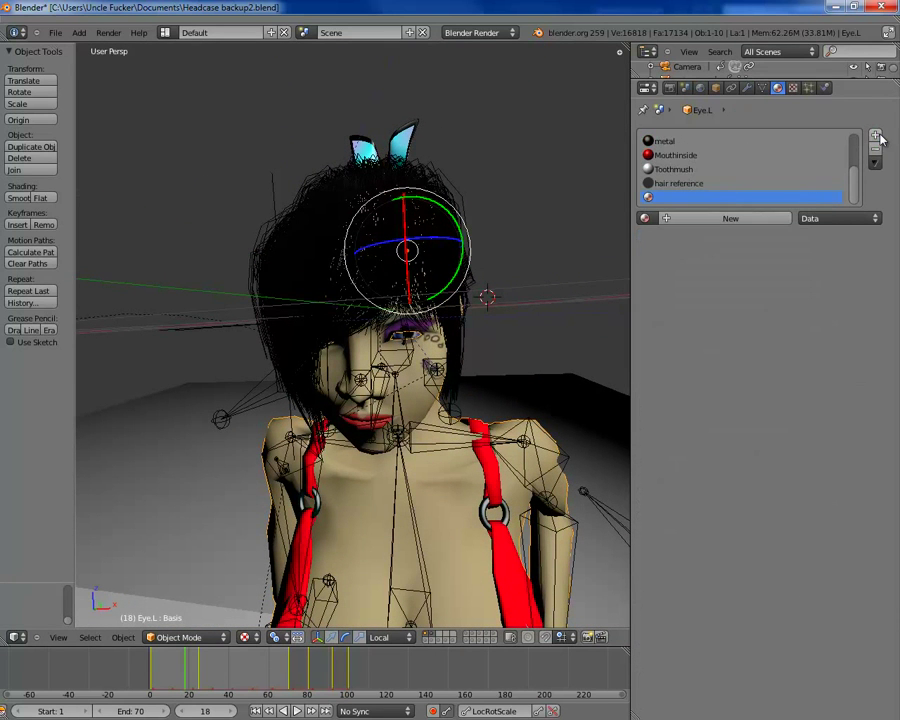
{"action": "left_click", "coordinate": [686, 221]}
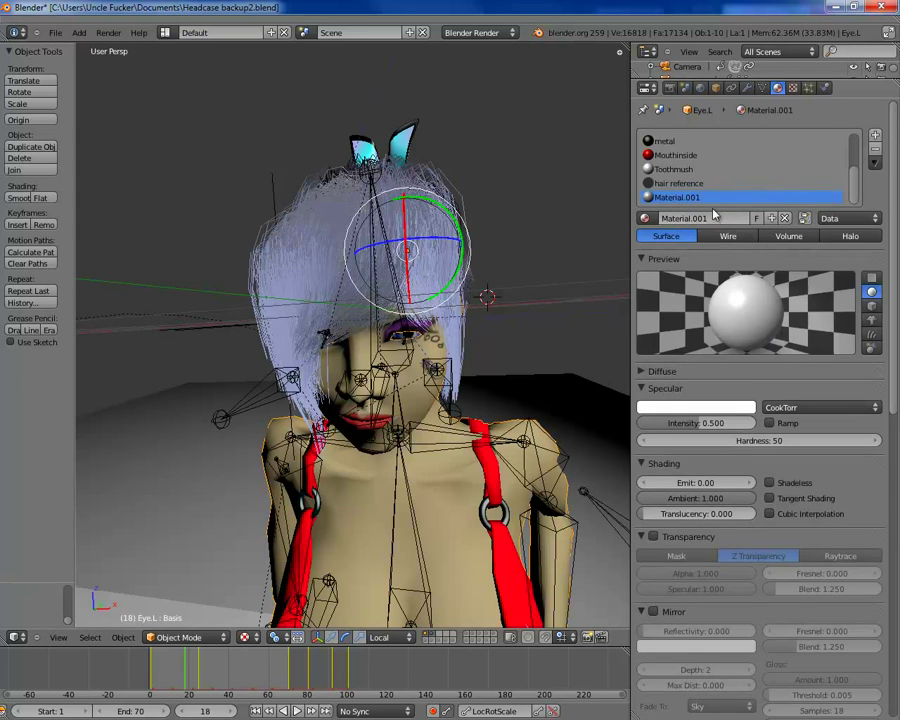
{"action": "left_click", "coordinate": [713, 218]}
{"action": "key", "text": "BackSpace"}
{"action": "type", "text": "head fur"}
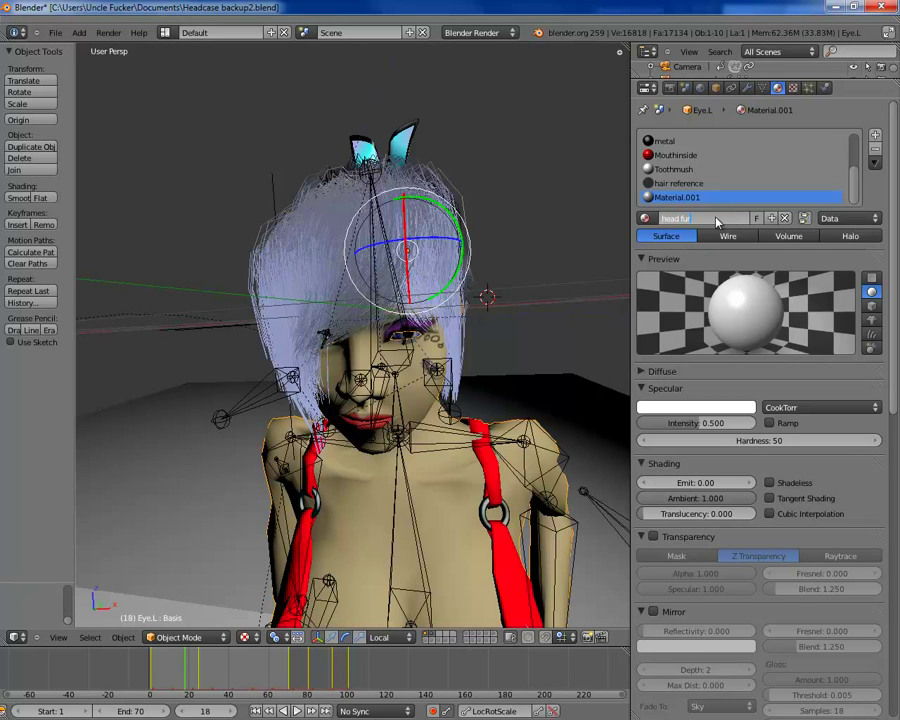
{"action": "key", "text": "Return"}
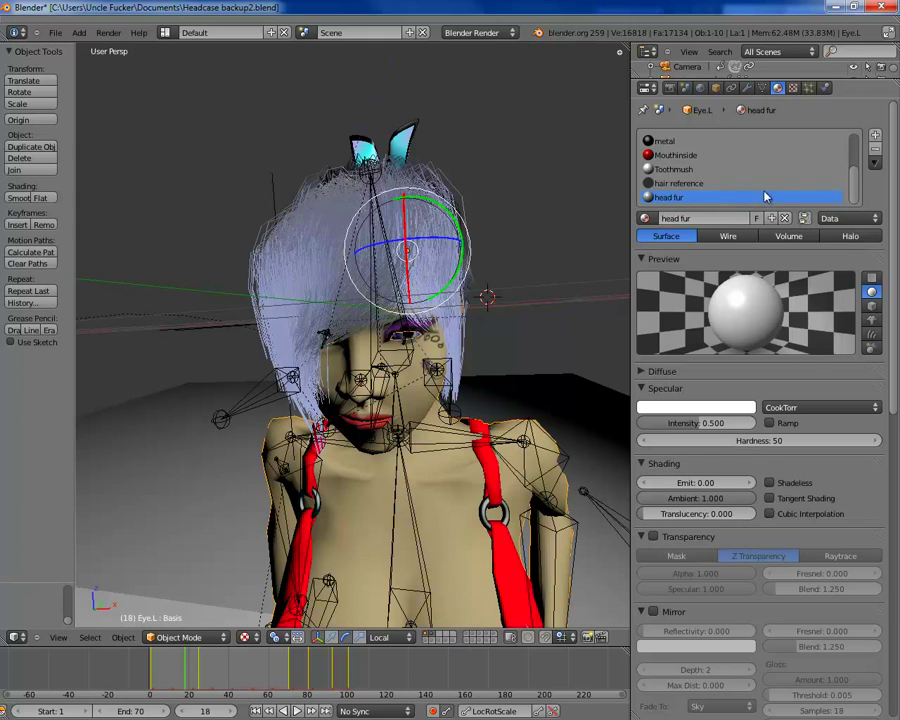
Set the head fur material's diffuse intensity to 0.13
{"action": "left_click", "coordinate": [690, 408]}
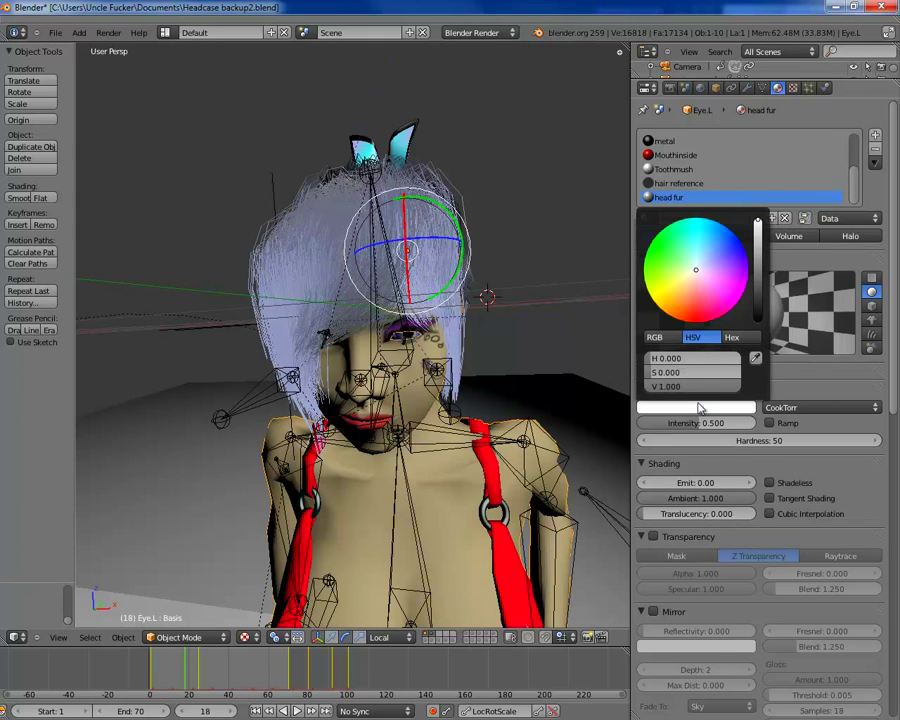
{"action": "left_click", "coordinate": [668, 390]}
{"action": "left_click", "coordinate": [669, 375]}
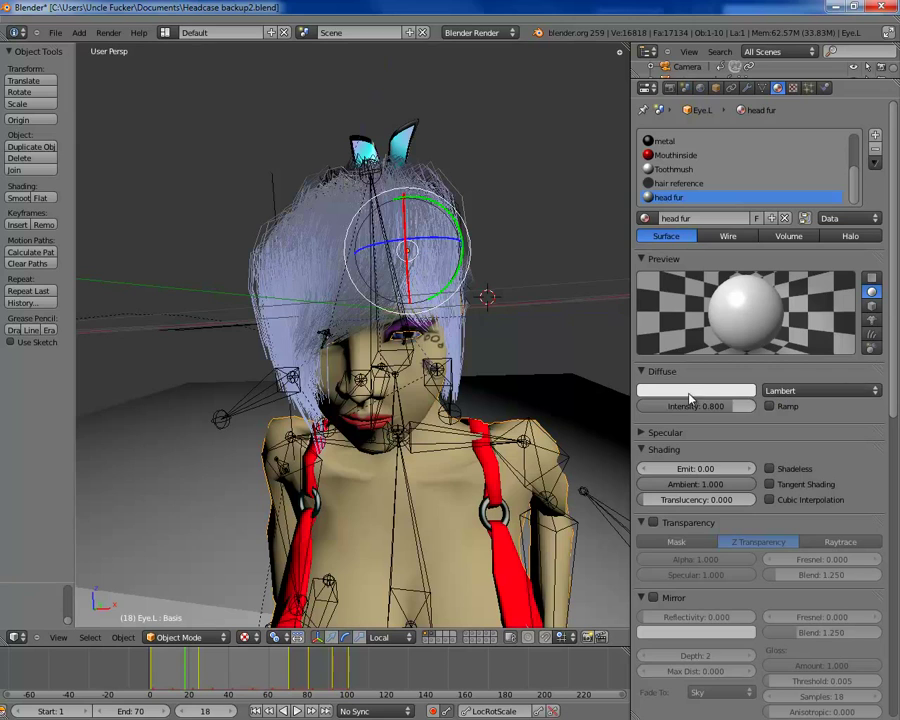
{"action": "left_click", "coordinate": [718, 407]}
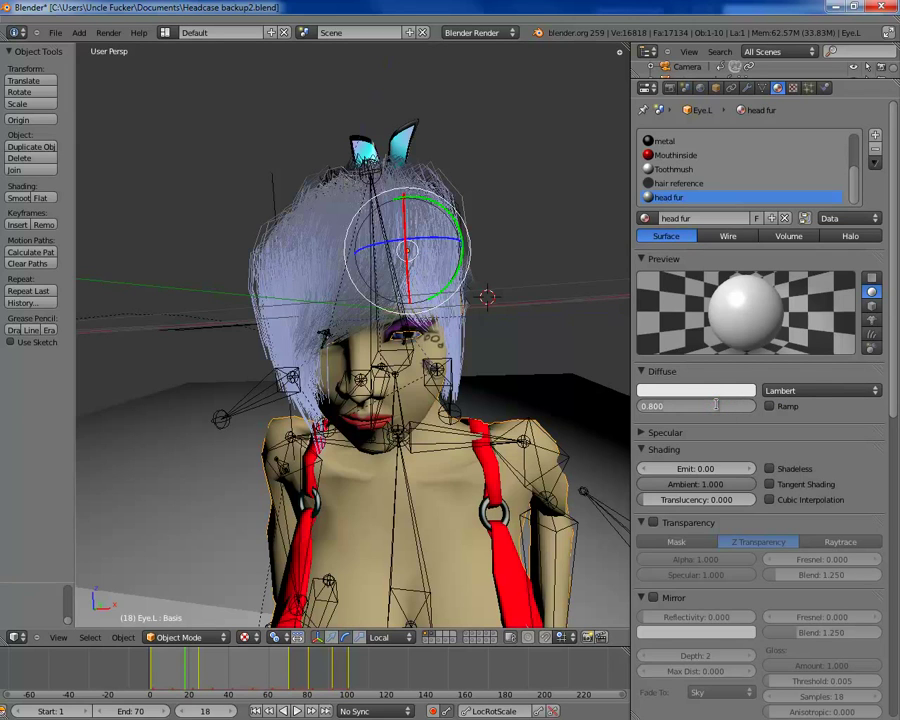
{"action": "type", "text": "0.13"}
{"action": "key", "text": "Return"}
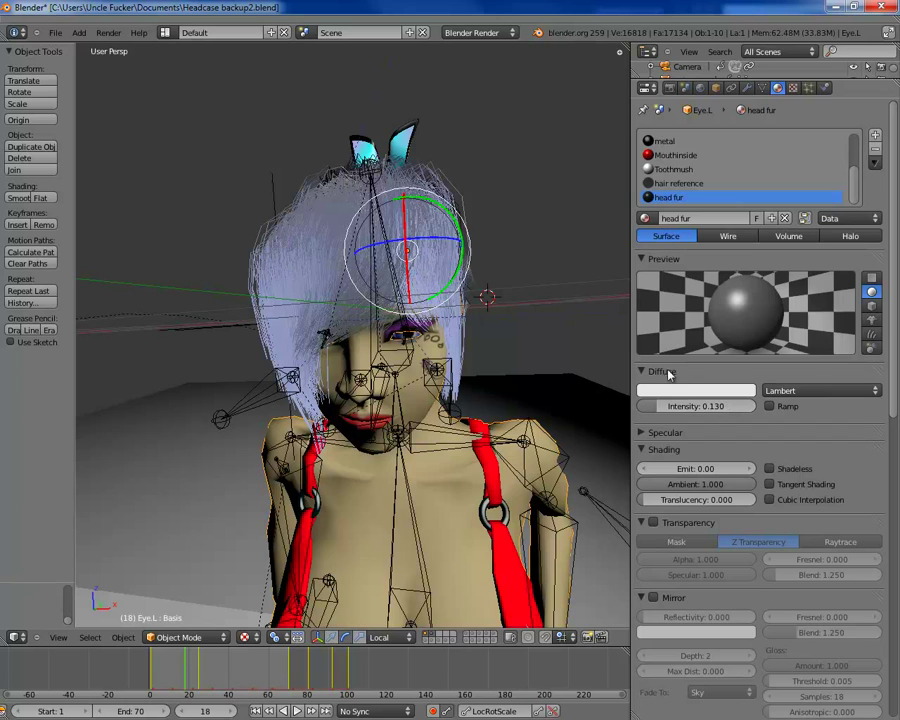
Try diffuse intensities of about 0.44 and 0.08 on the head fur material, and reset the intensity to 0.13
{"action": "left_click", "coordinate": [655, 408]}
{"action": "left_click_drag", "start_coordinate": [656, 411], "coordinate": [694, 416]}
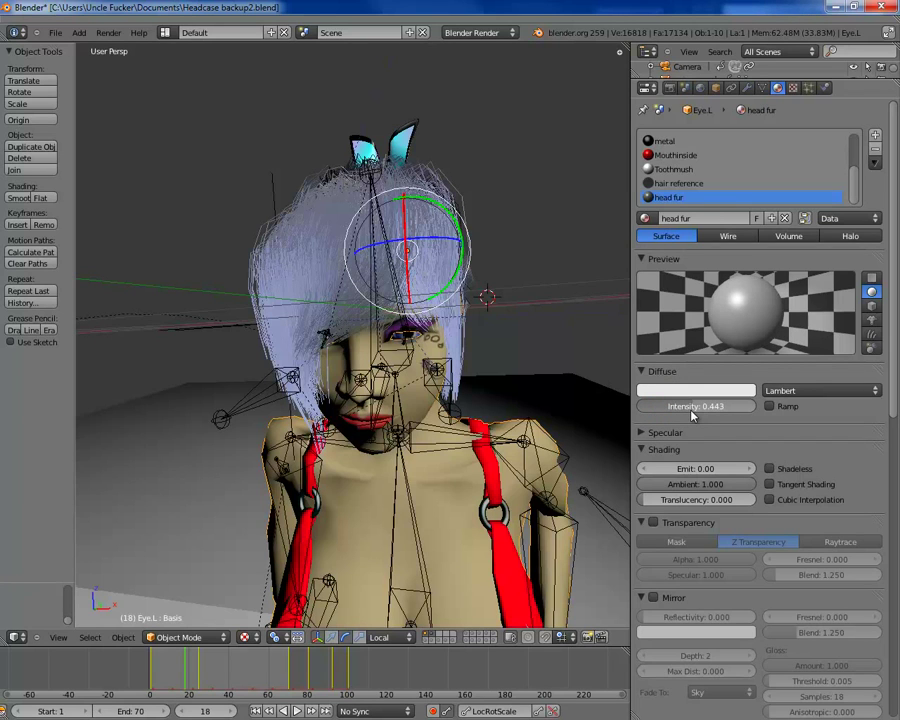
{"action": "left_click_drag", "start_coordinate": [692, 416], "coordinate": [650, 414]}
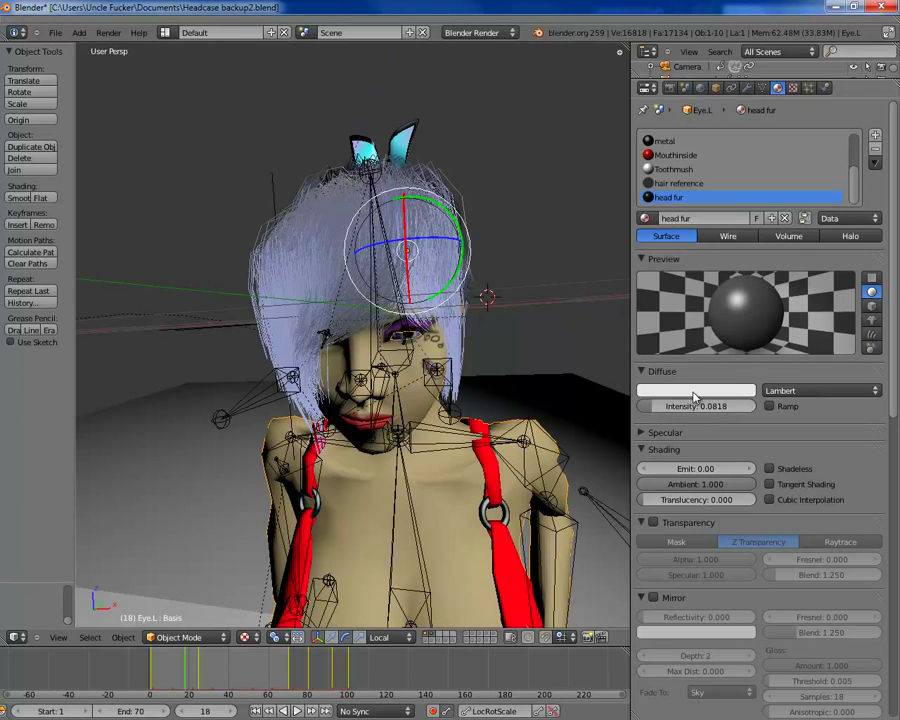
{"action": "left_click", "coordinate": [694, 391]}
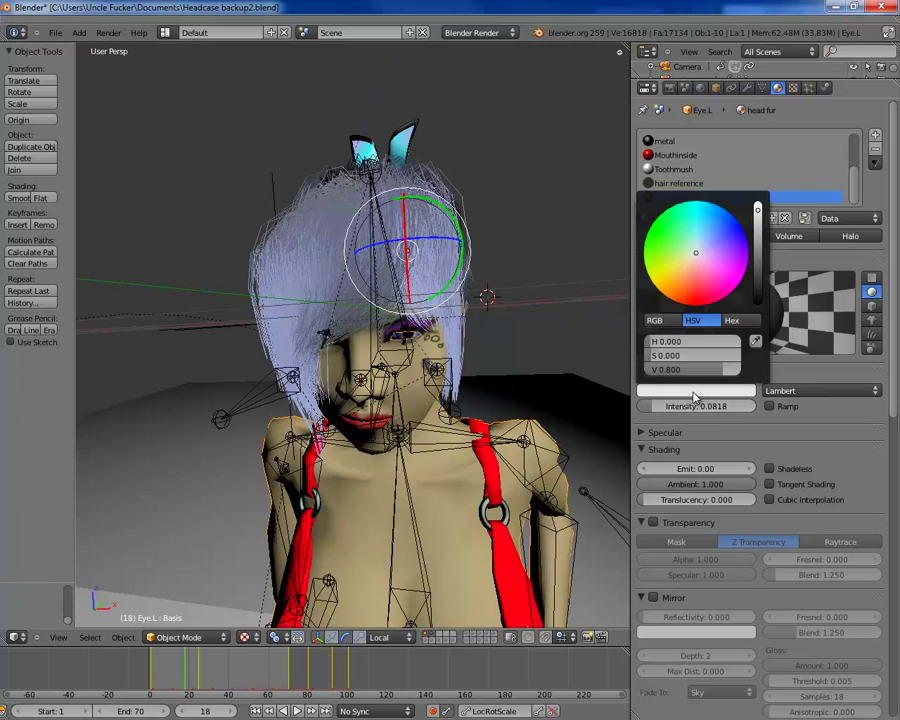
{"action": "left_click", "coordinate": [694, 394]}
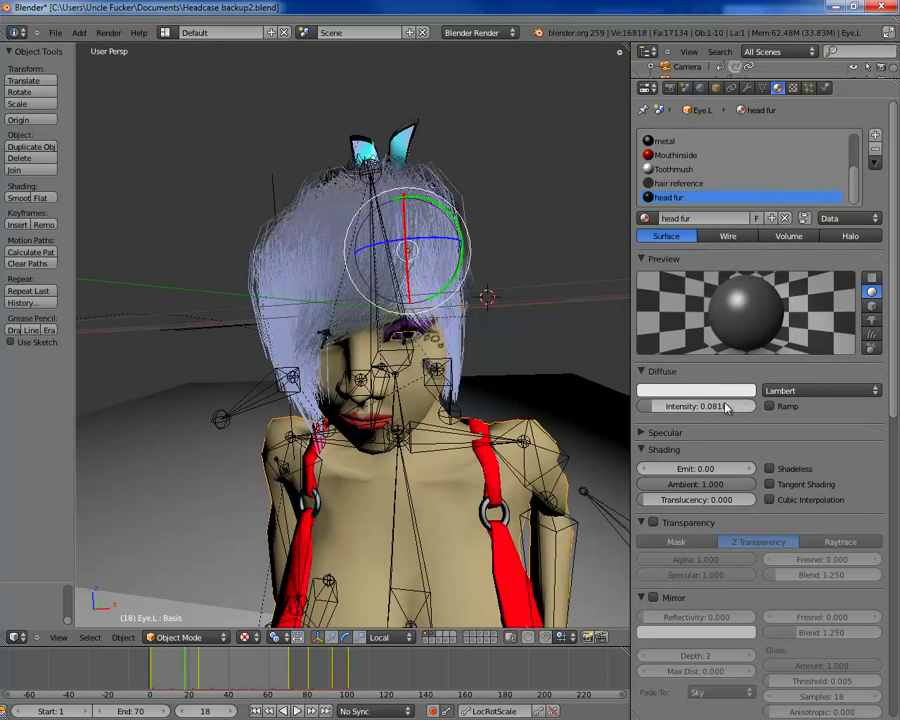
{"action": "left_click", "coordinate": [708, 406]}
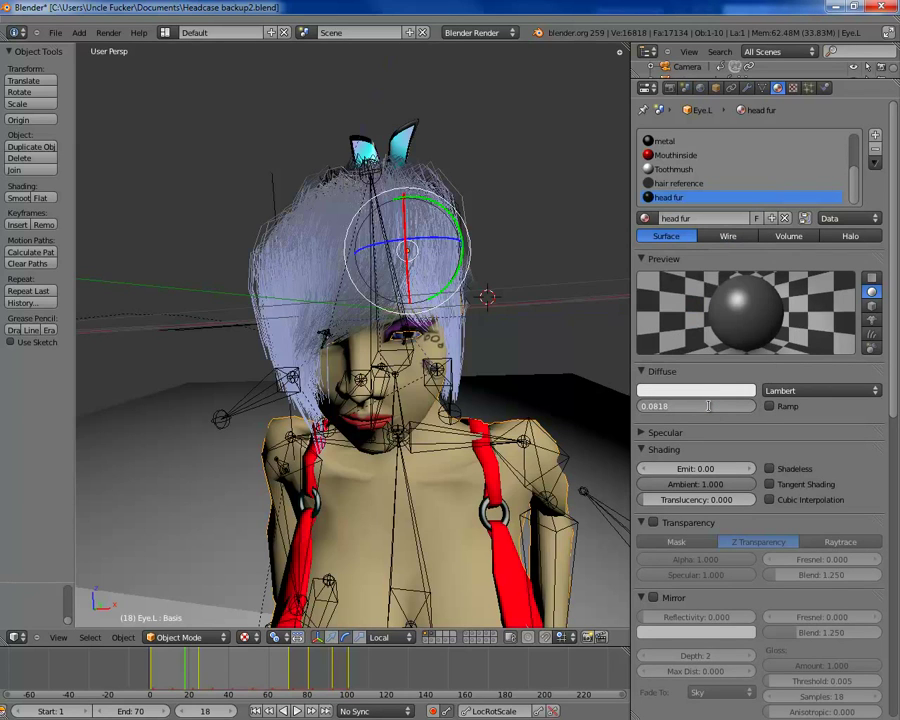
{"action": "type", "text": "0.33"}
{"action": "key", "text": "Return"}
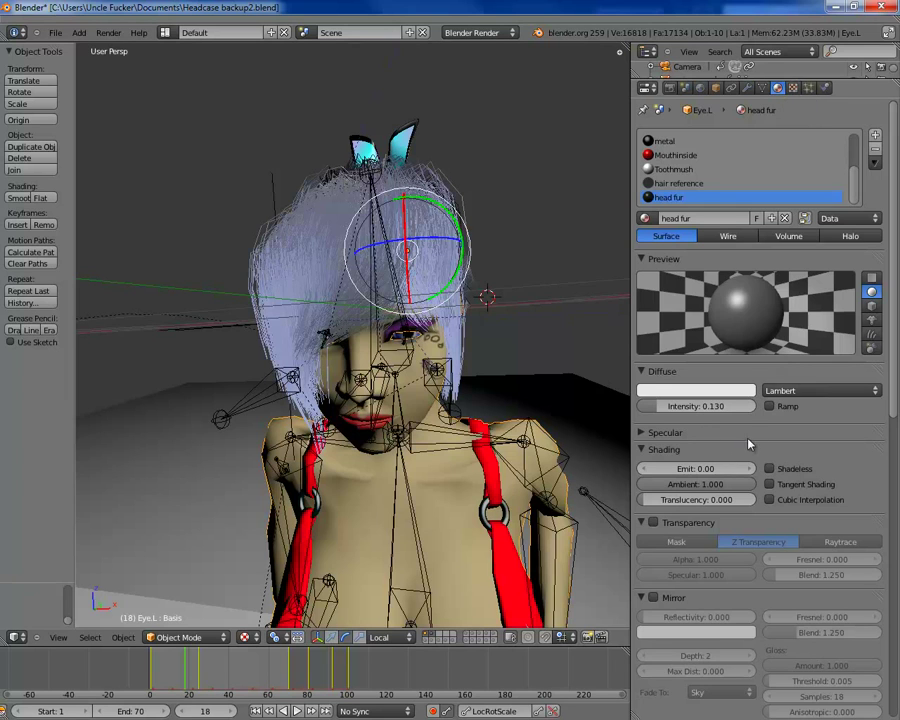
Set the head fur material's specular shader to Phong with hardness 500 and intensity 0
{"action": "left_click", "coordinate": [678, 436]}
{"action": "left_click", "coordinate": [808, 451]}
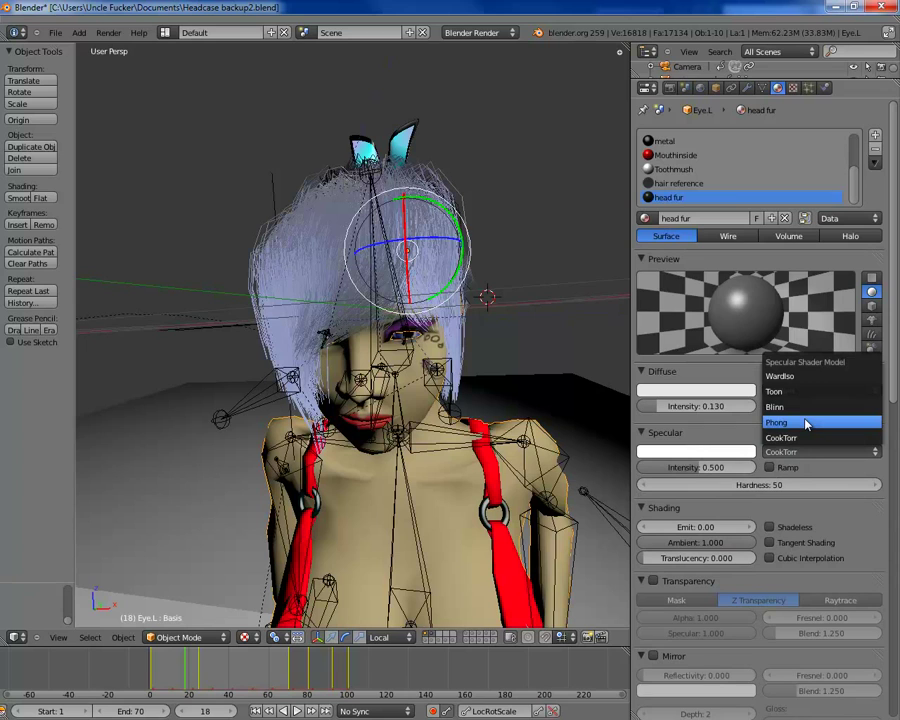
{"action": "left_click", "coordinate": [807, 424]}
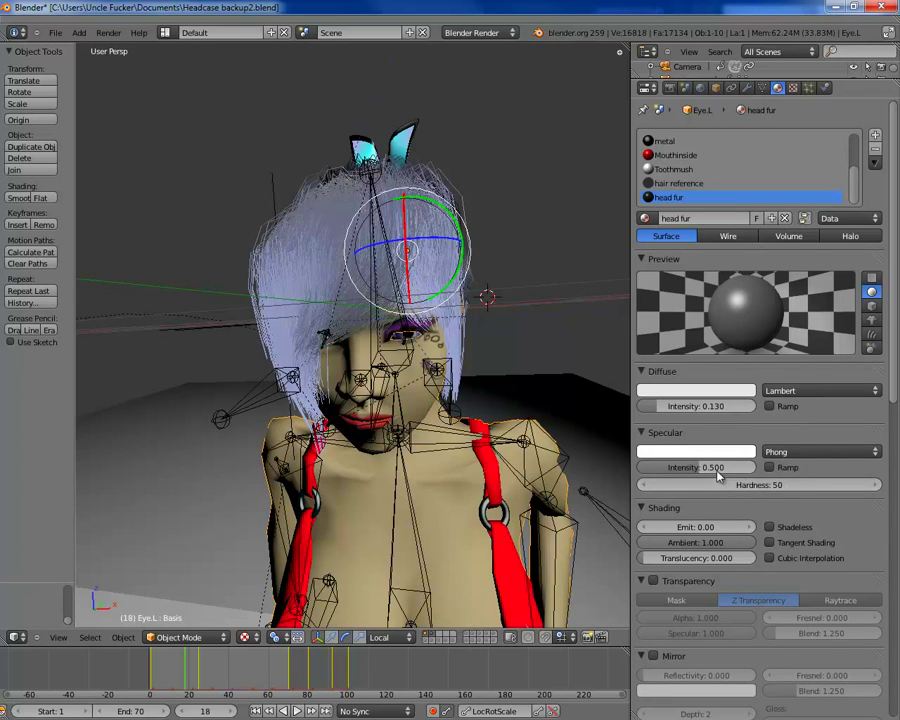
{"action": "left_click", "coordinate": [797, 487]}
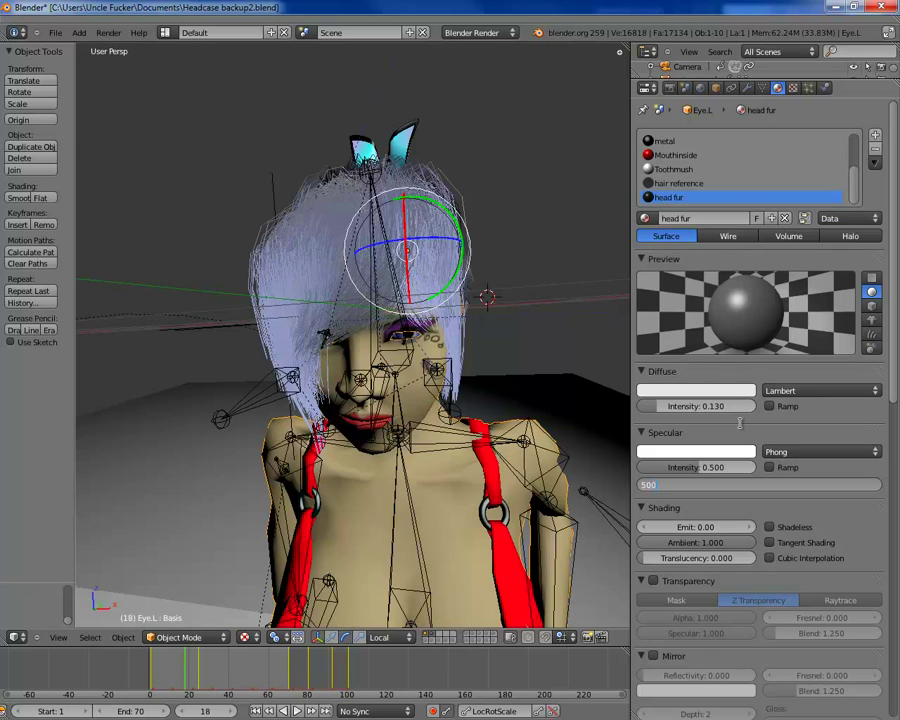
{"action": "key", "text": "Return"}
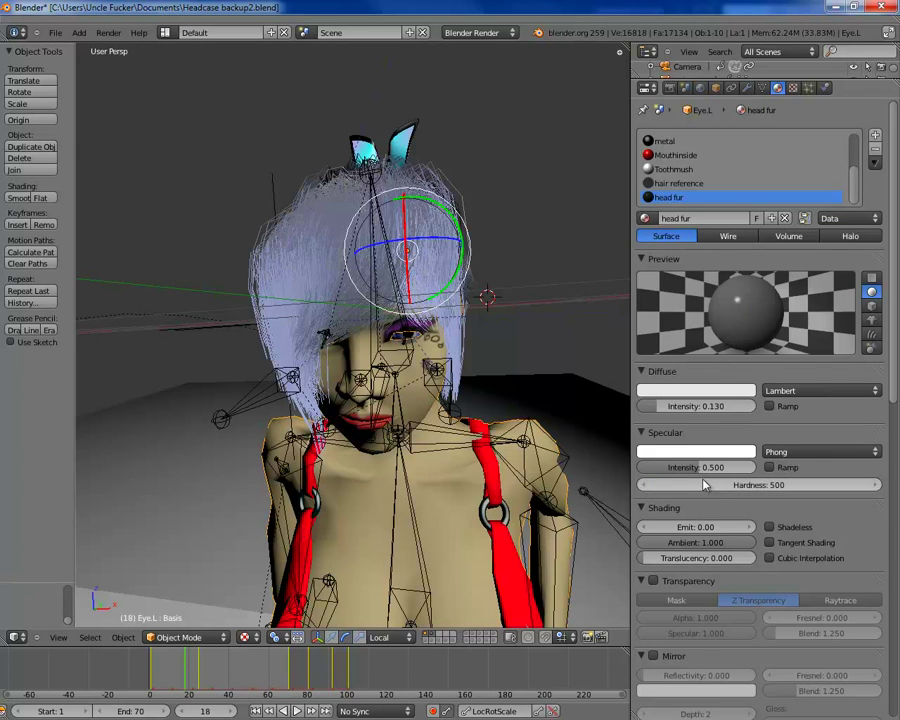
{"action": "left_click_drag", "start_coordinate": [698, 476], "coordinate": [589, 476]}
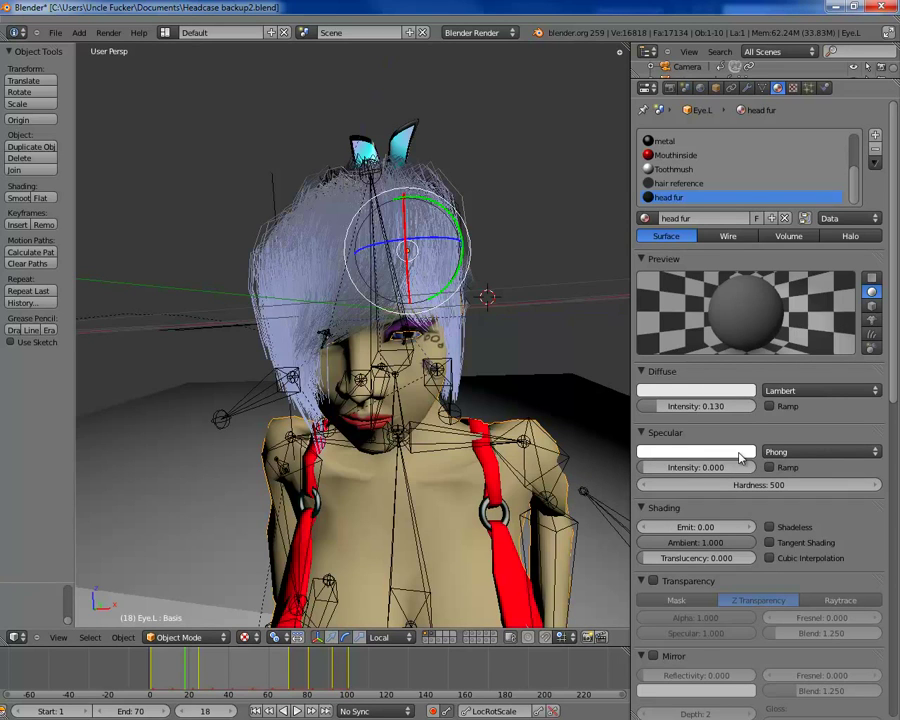
Enable transparency for the head fur material
{"action": "scroll", "coordinate": [753, 430], "scroll_direction": "down", "scroll_amount": 4}
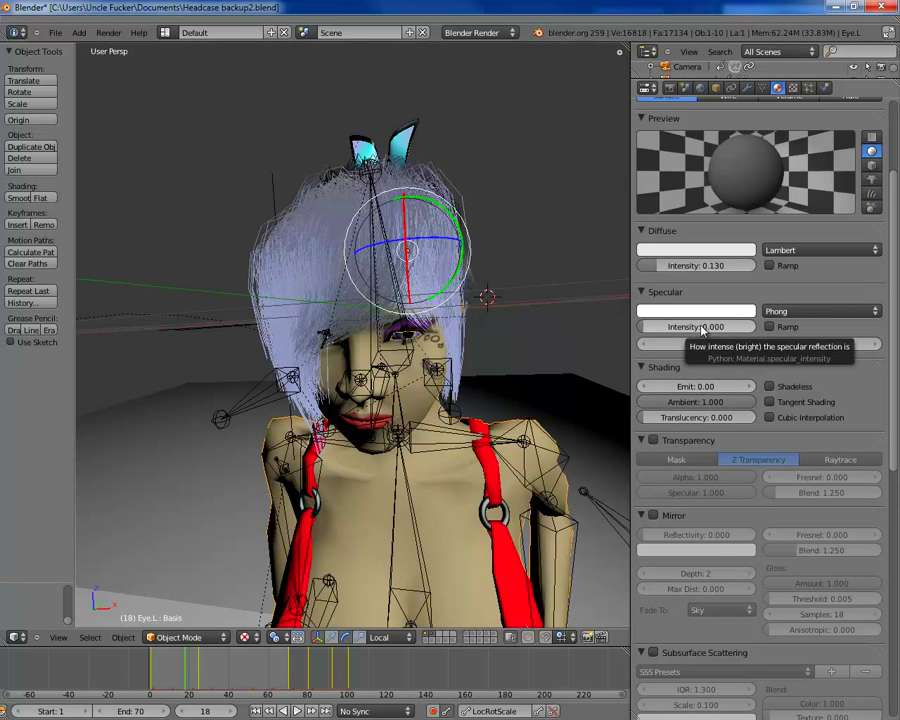
{"action": "scroll", "coordinate": [800, 381], "scroll_direction": "down", "scroll_amount": 1}
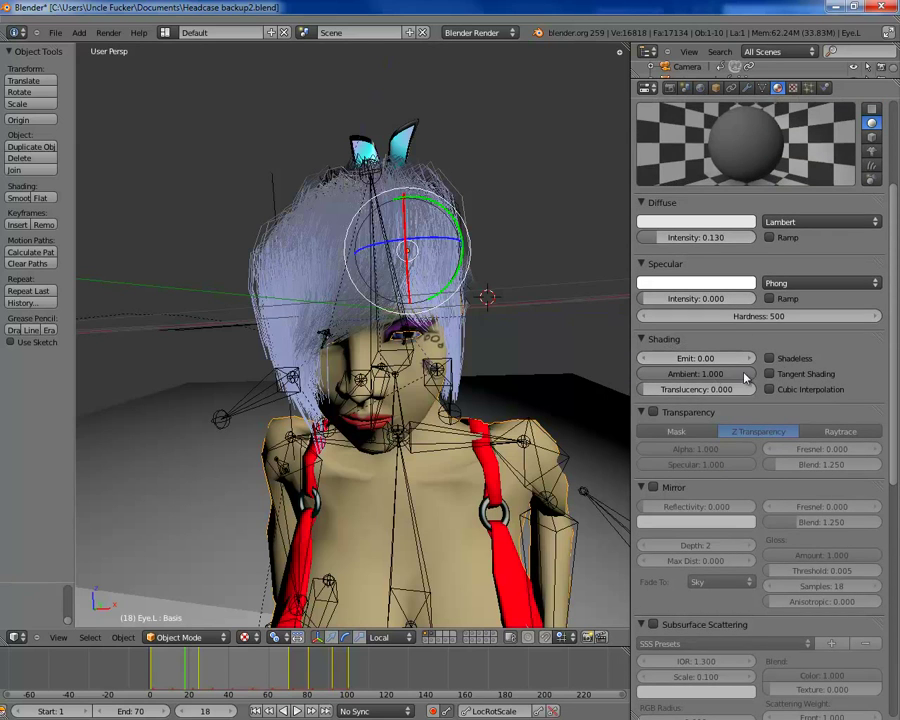
{"action": "left_click", "coordinate": [654, 413]}
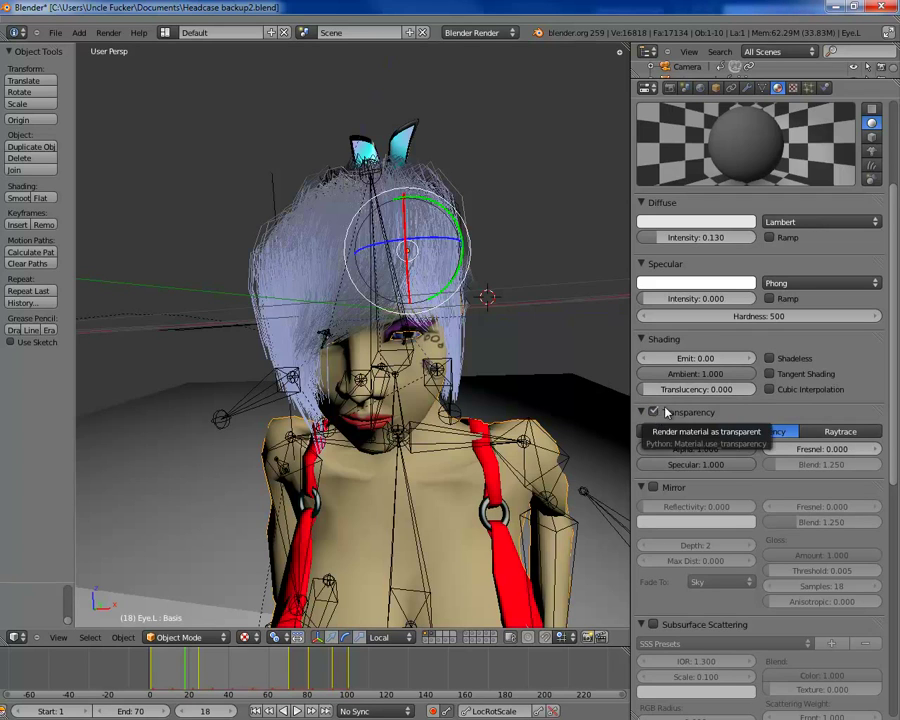
Set the head fur material's shading translucency to about 0.024 and its ambient value to about 0.7
{"action": "left_click_drag", "start_coordinate": [700, 389], "coordinate": [651, 396]}
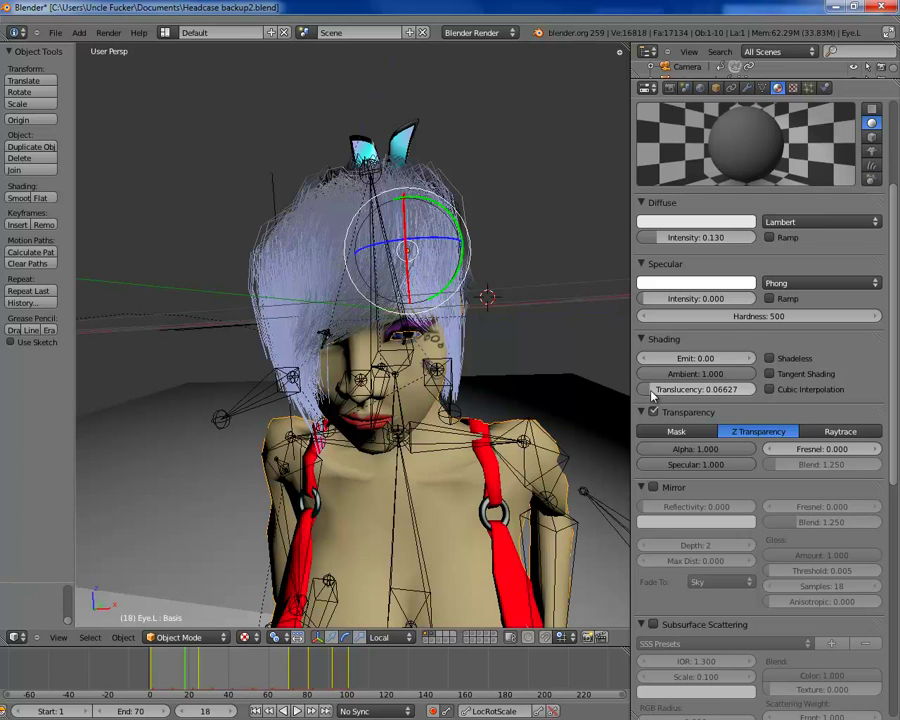
{"action": "left_click_drag", "start_coordinate": [651, 396], "coordinate": [649, 396]}
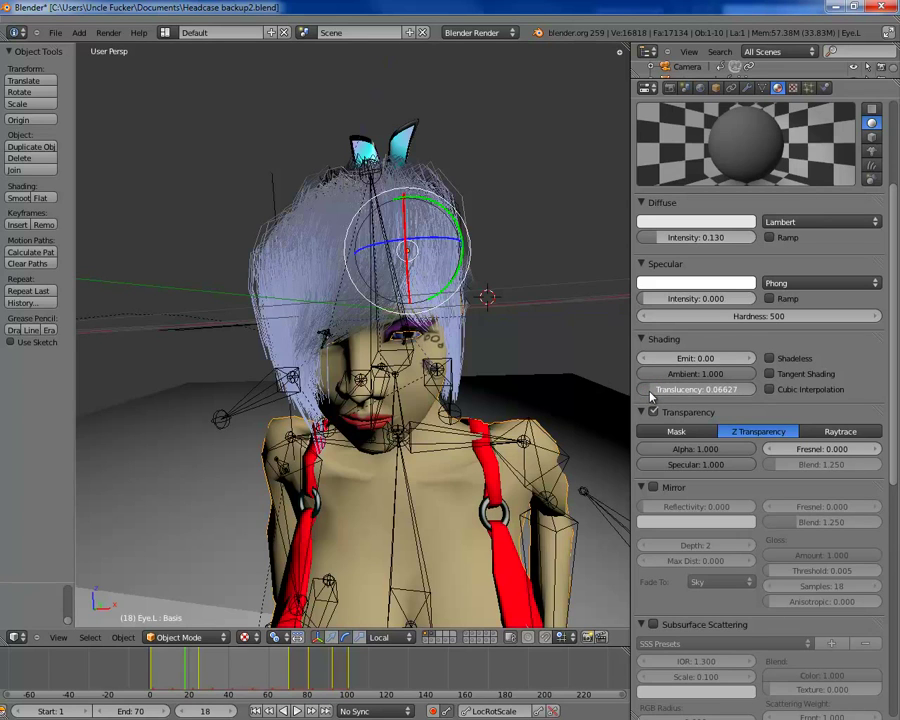
{"action": "left_click_drag", "start_coordinate": [651, 396], "coordinate": [647, 396]}
{"action": "left_click_drag", "start_coordinate": [728, 379], "coordinate": [691, 375]}
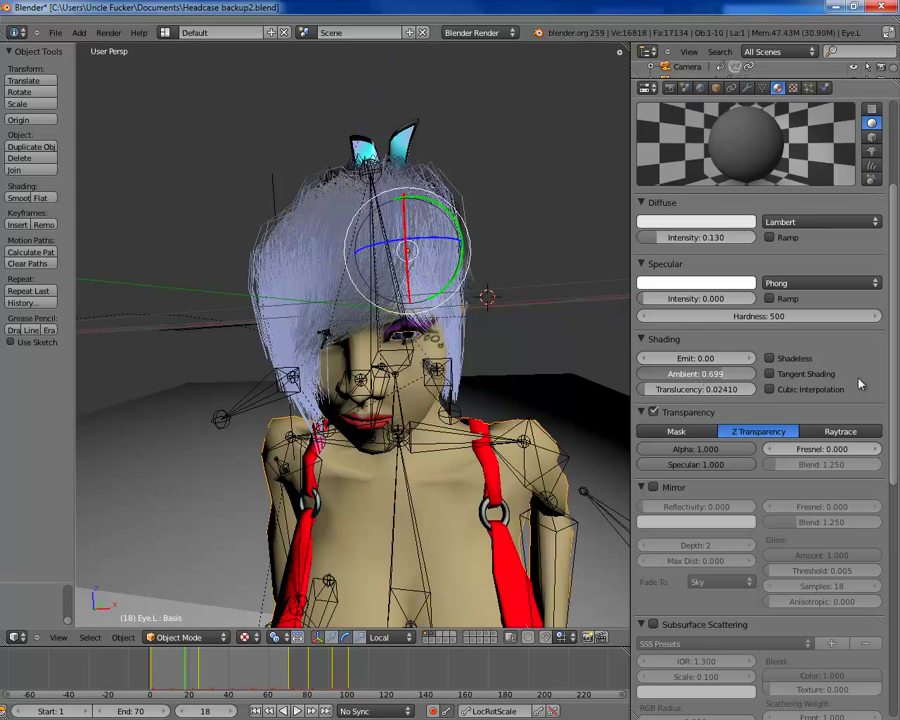
Use Z Transparency for the head fur material after trying Raytrace, with alpha 0 and an adjusted transparency specular value
{"action": "left_click_drag", "start_coordinate": [890, 380], "coordinate": [893, 413]}
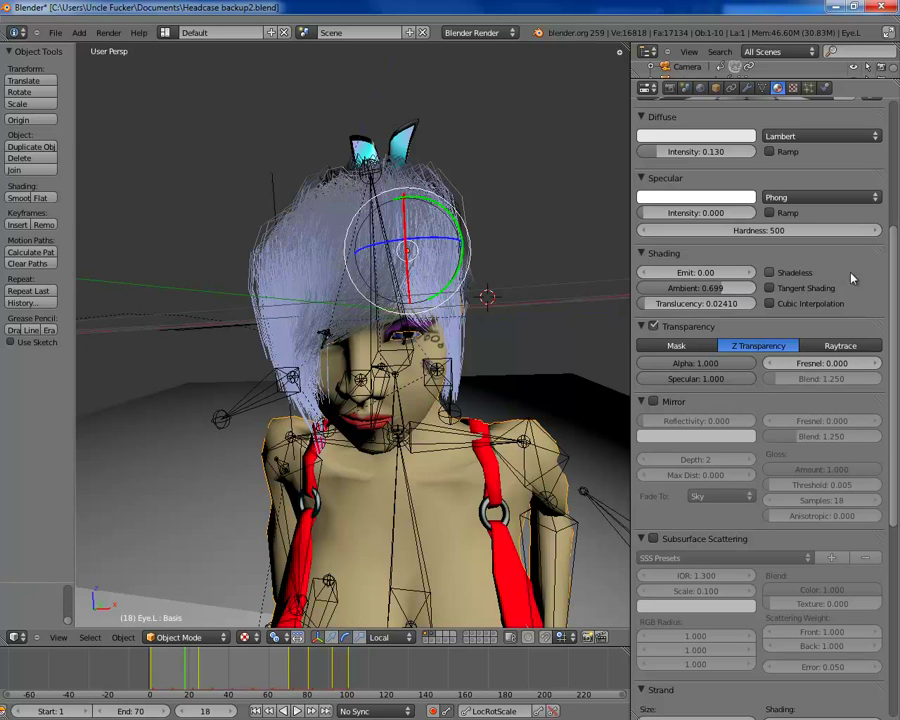
{"action": "scroll", "coordinate": [855, 282], "scroll_direction": "down", "scroll_amount": 1}
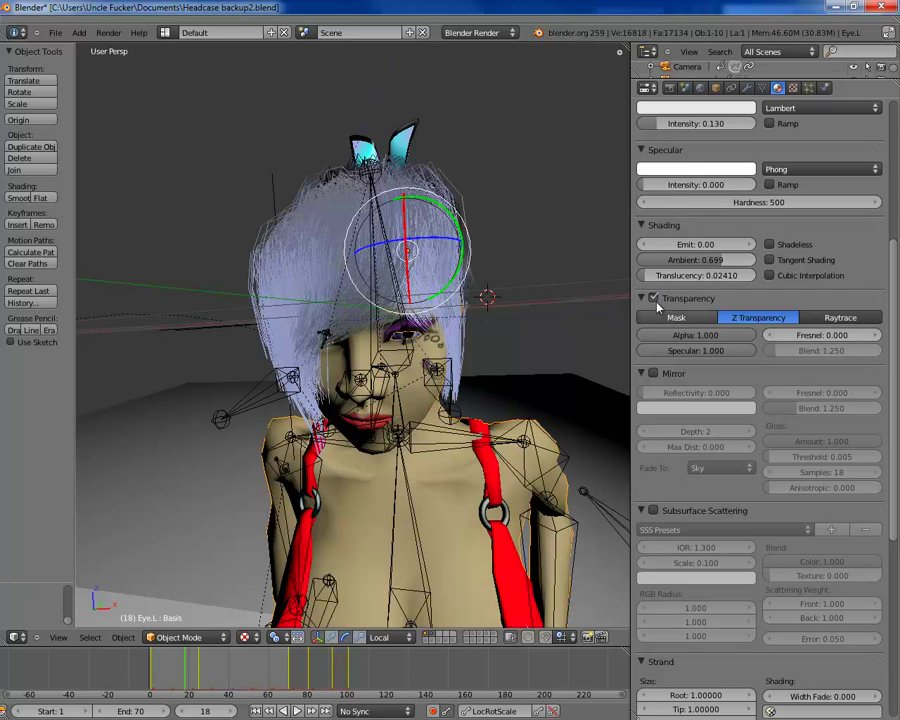
{"action": "left_click", "coordinate": [839, 318]}
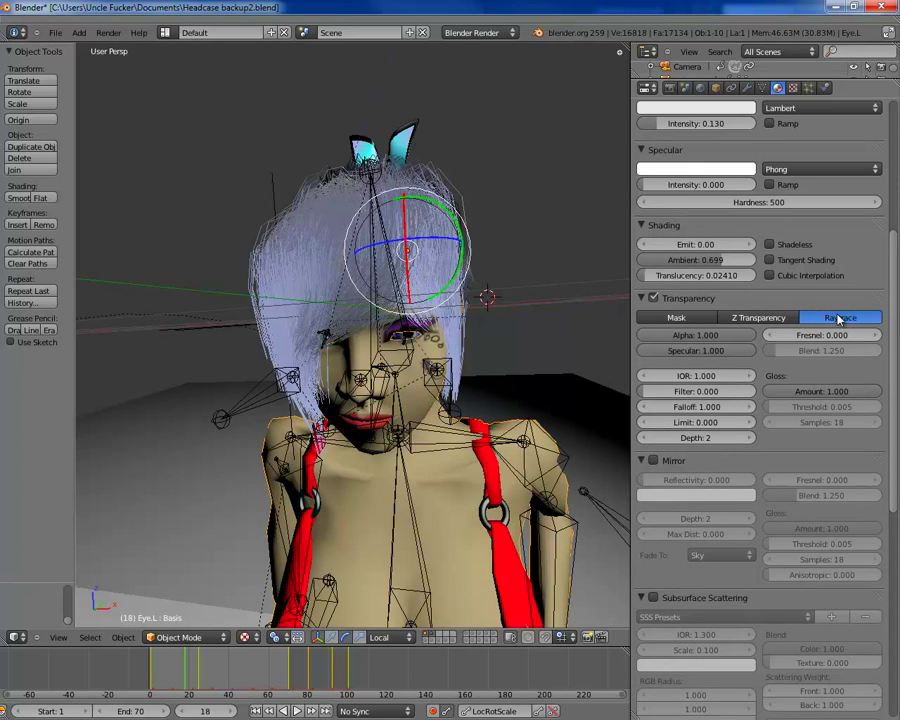
{"action": "left_click", "coordinate": [745, 318]}
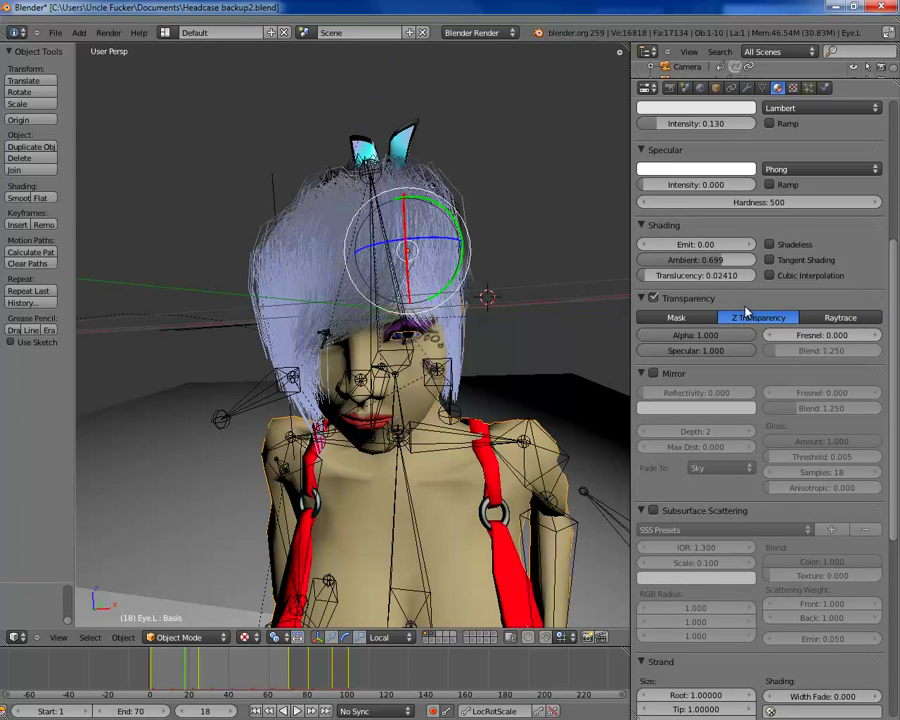
{"action": "left_click_drag", "start_coordinate": [709, 343], "coordinate": [600, 342]}
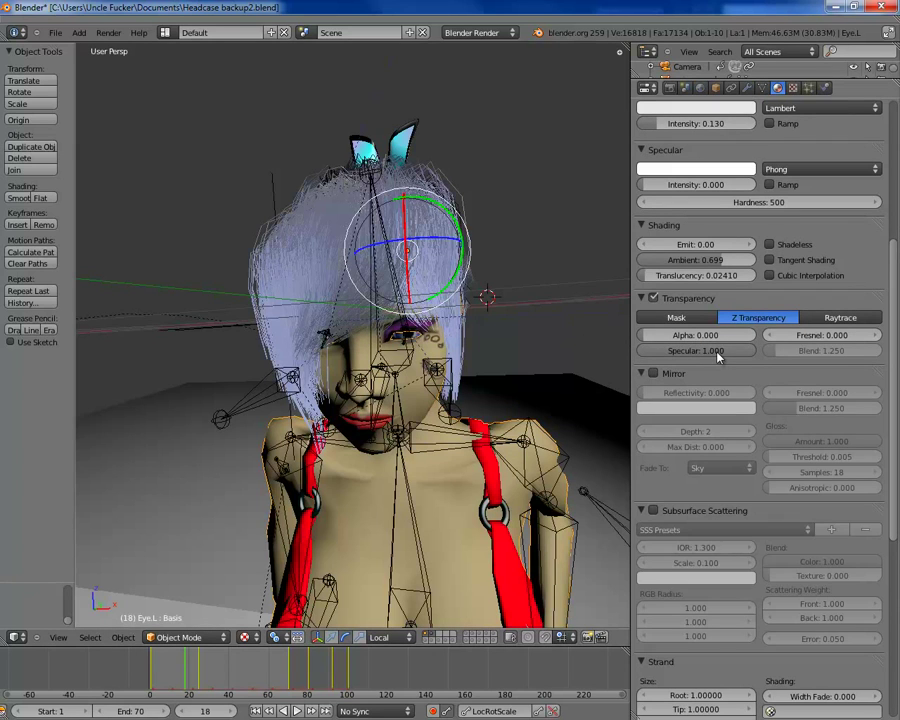
{"action": "mouse_move", "coordinate": [727, 351]}
{"action": "left_mouse_down"}
{"action": "mouse_move", "coordinate": [498, 357]}
{"action": "mouse_move", "coordinate": [573, 346]}
{"action": "mouse_move", "coordinate": [722, 358]}
{"action": "left_mouse_up"}
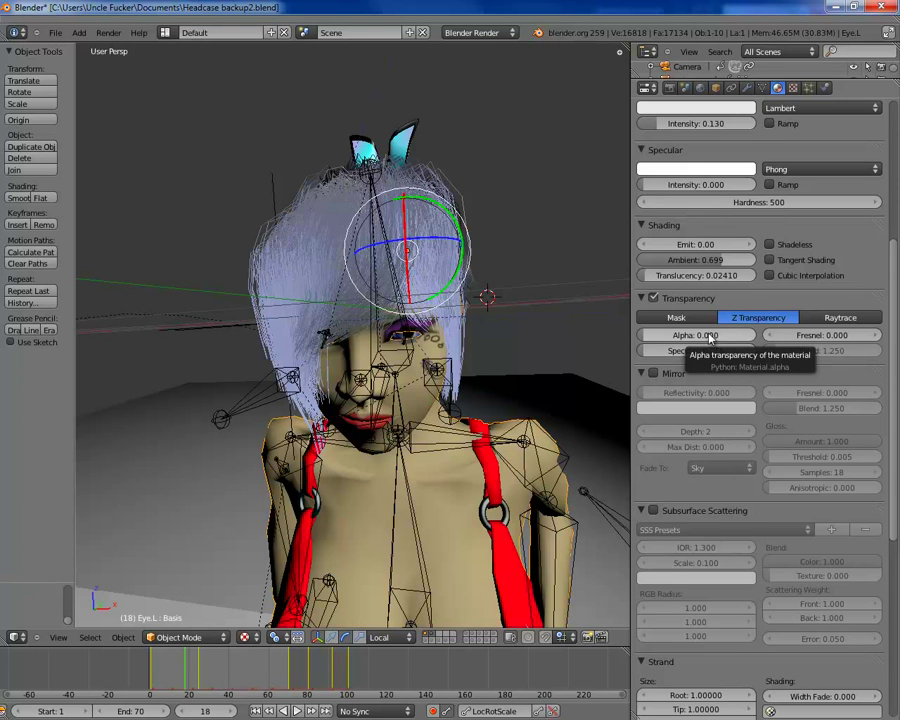
Set the strand tip size of the head fur material to 0.25
{"action": "scroll", "coordinate": [695, 398], "scroll_direction": "down", "scroll_amount": 1}
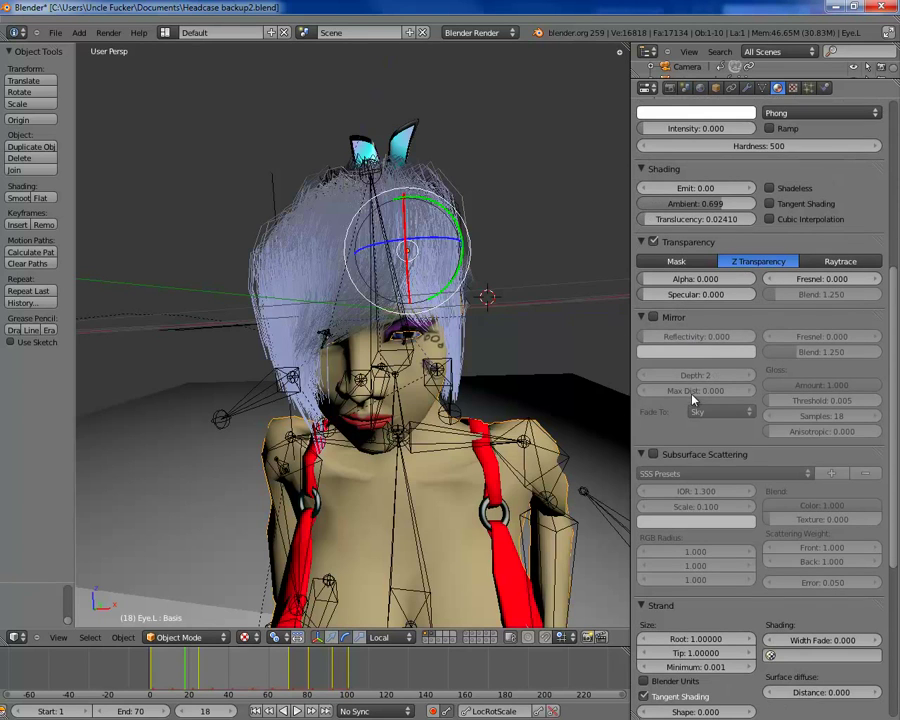
{"action": "scroll", "coordinate": [720, 324], "scroll_direction": "down", "scroll_amount": 2}
{"action": "scroll", "coordinate": [720, 324], "scroll_direction": "down", "scroll_amount": 1}
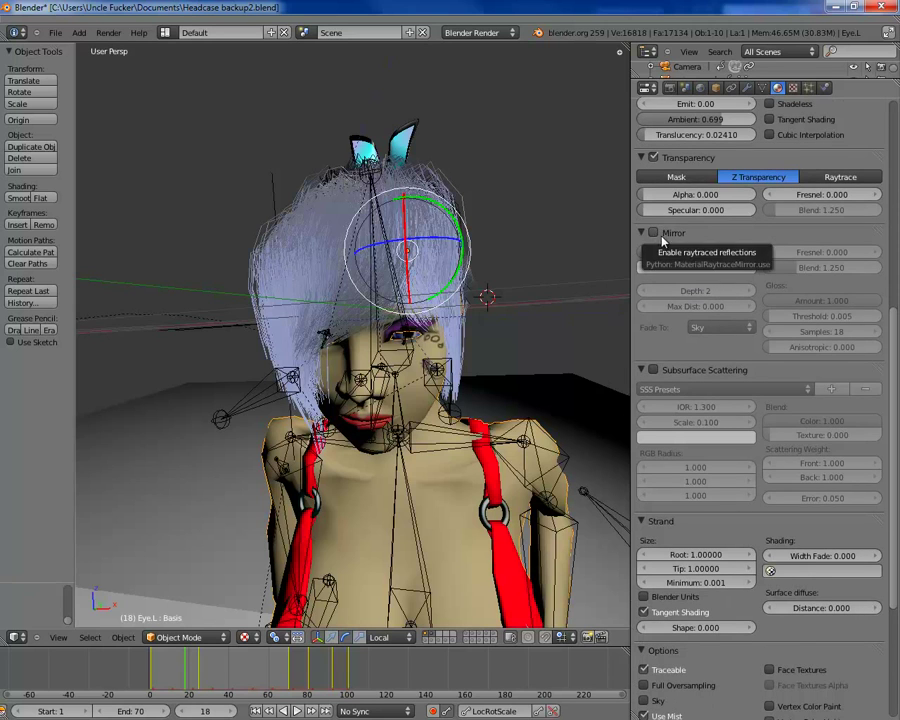
{"action": "scroll", "coordinate": [698, 289], "scroll_direction": "down", "scroll_amount": 1}
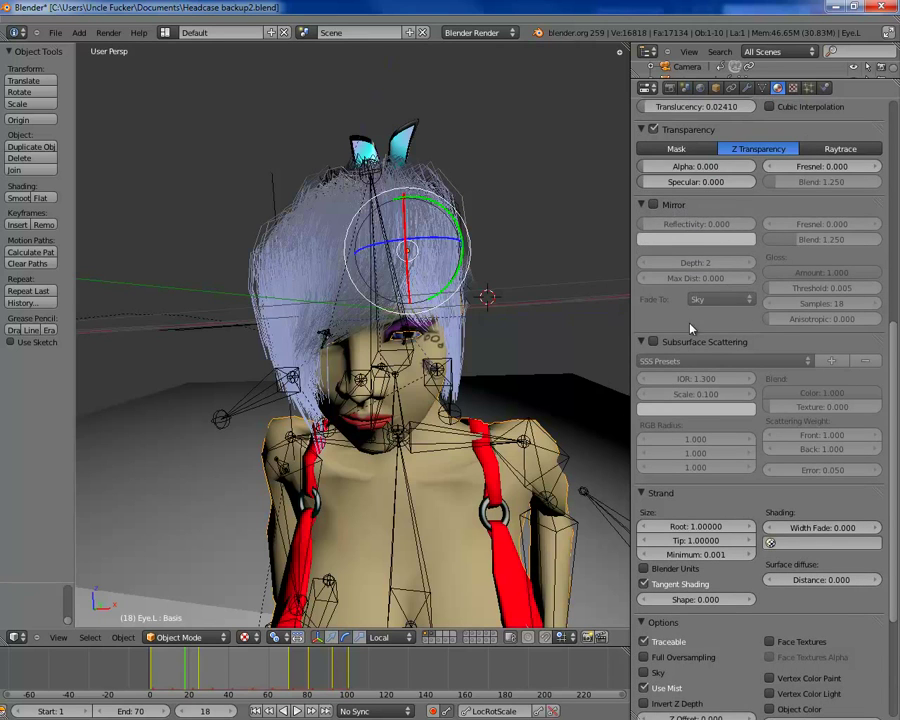
{"action": "scroll", "coordinate": [690, 328], "scroll_direction": "down", "scroll_amount": 2}
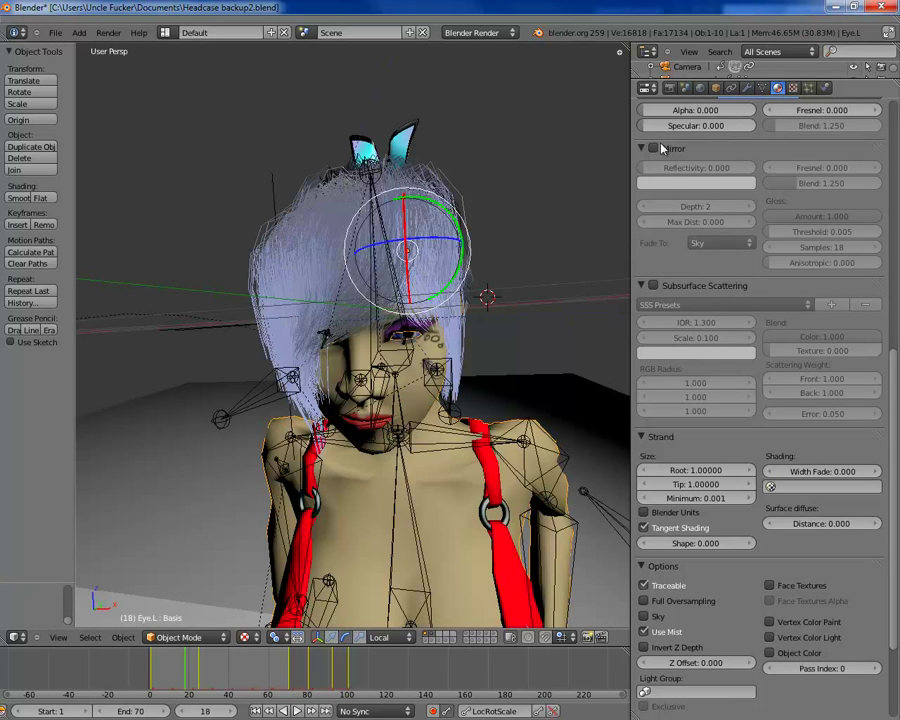
{"action": "scroll", "coordinate": [680, 335], "scroll_direction": "down", "scroll_amount": 4}
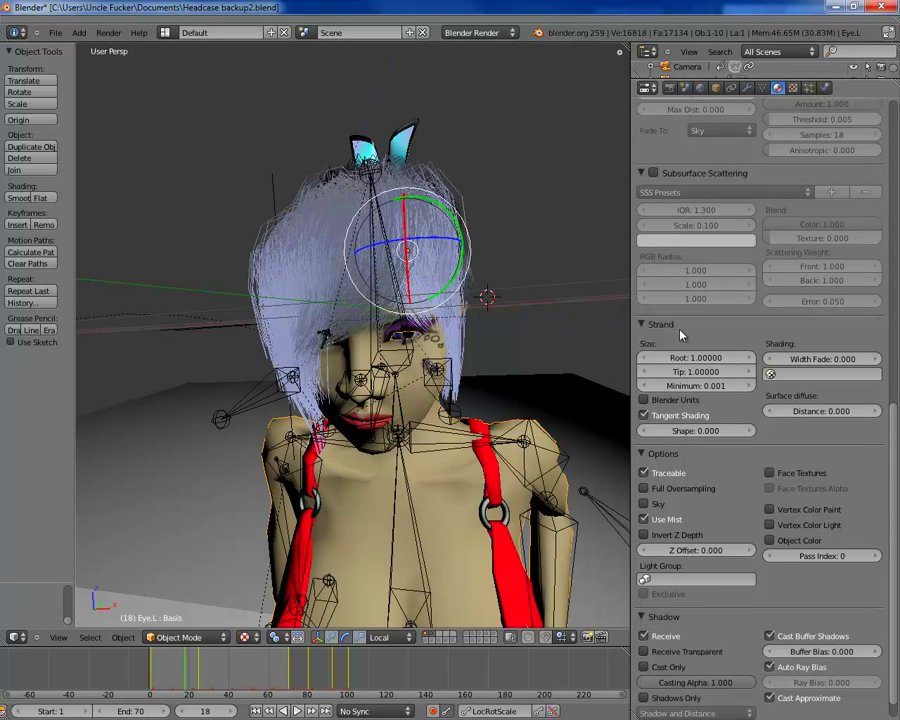
{"action": "scroll", "coordinate": [680, 335], "scroll_direction": "down", "scroll_amount": 1}
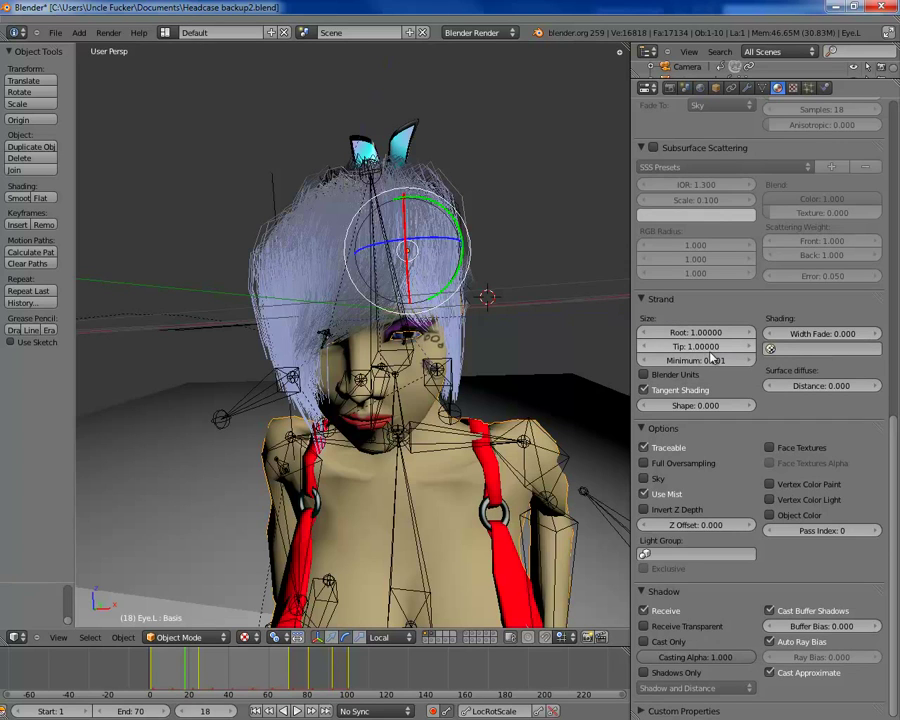
{"action": "left_click_drag", "start_coordinate": [716, 350], "coordinate": [659, 350]}
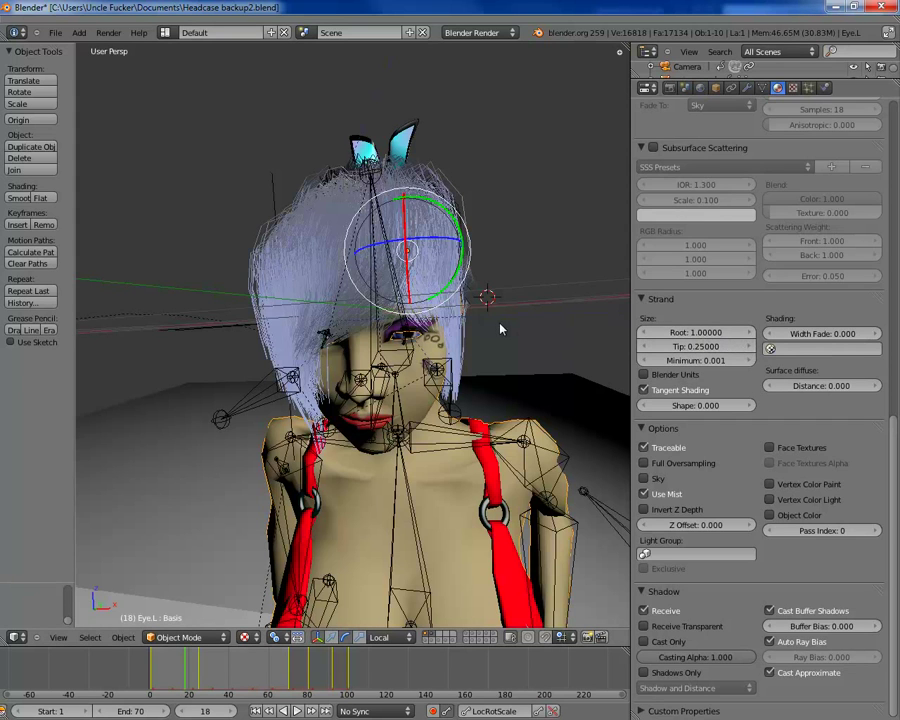
Add a new texture to the head fur material and name it "colourband and alpha"
{"action": "middle_click_drag", "start_coordinate": [476, 336], "coordinate": [446, 326]}
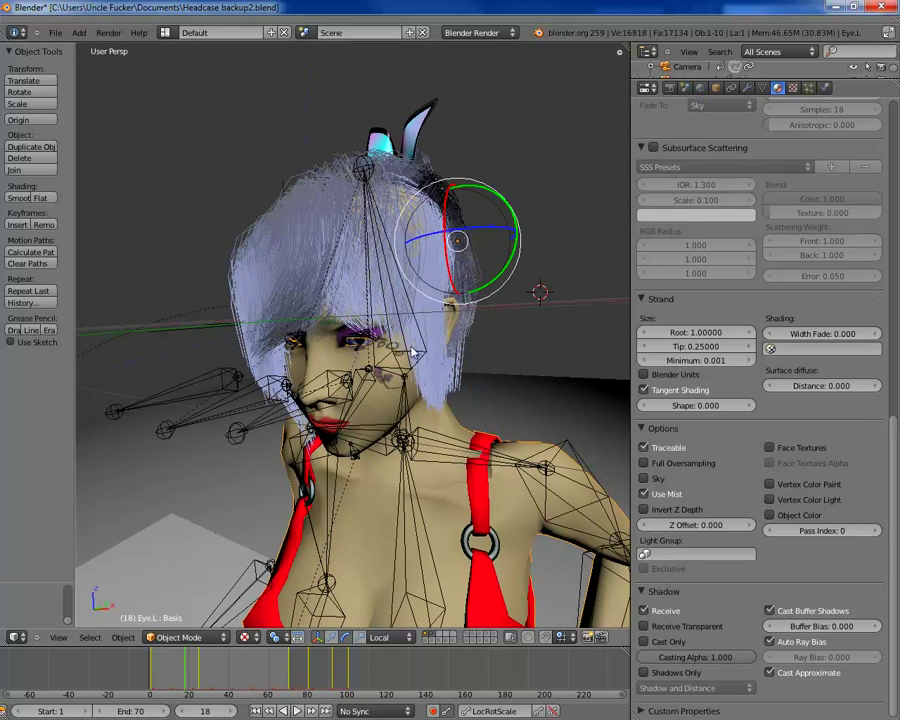
{"action": "scroll", "coordinate": [750, 326], "scroll_direction": "up", "scroll_amount": 3}
{"action": "scroll", "coordinate": [750, 326], "scroll_direction": "up", "scroll_amount": 1}
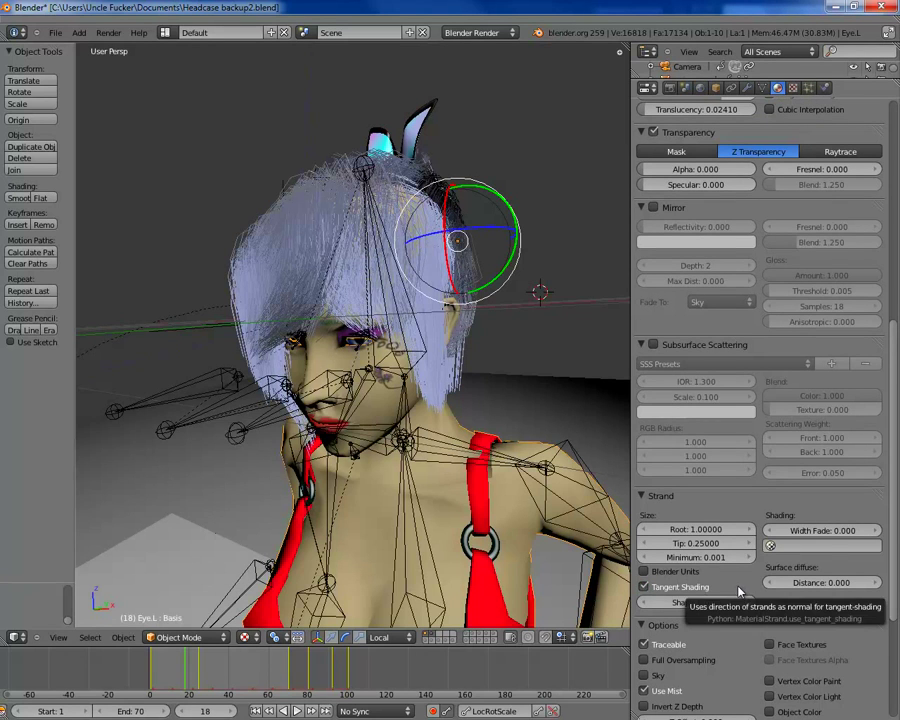
{"action": "left_click", "coordinate": [793, 87]}
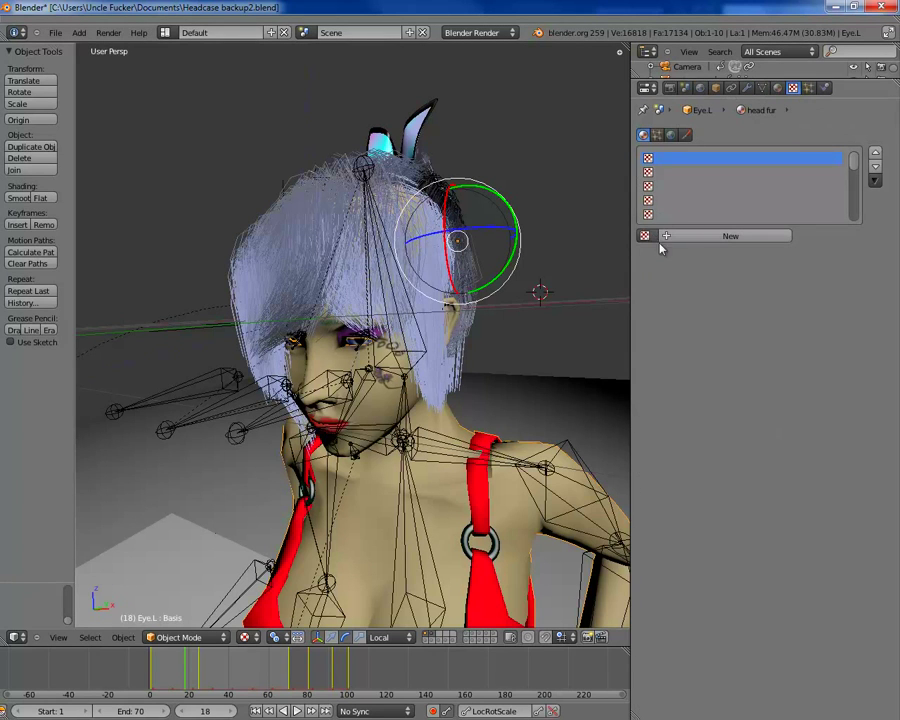
{"action": "left_click", "coordinate": [697, 240]}
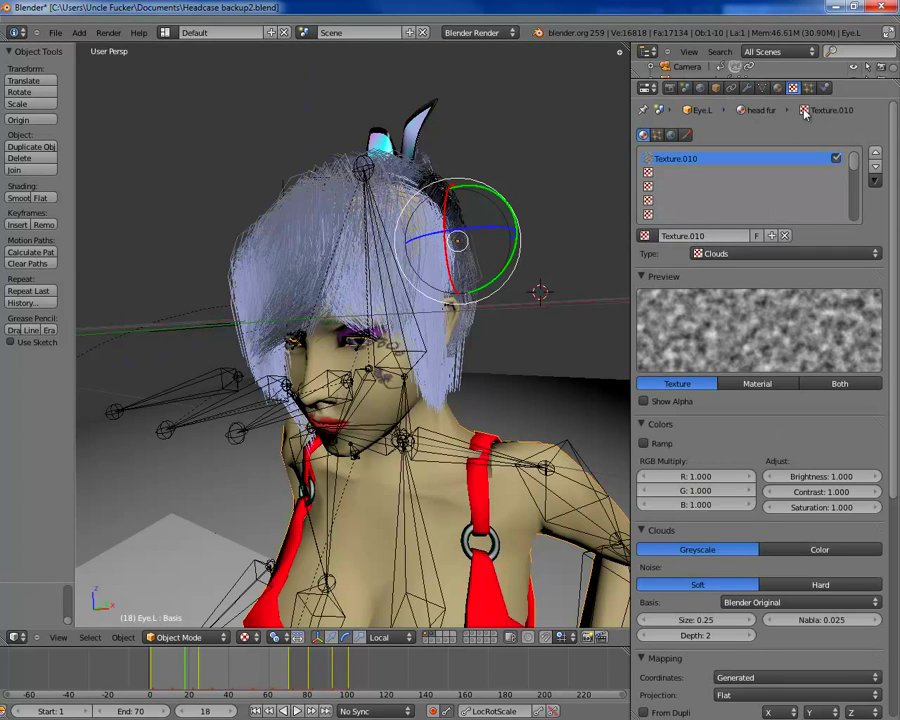
{"action": "left_click", "coordinate": [709, 236]}
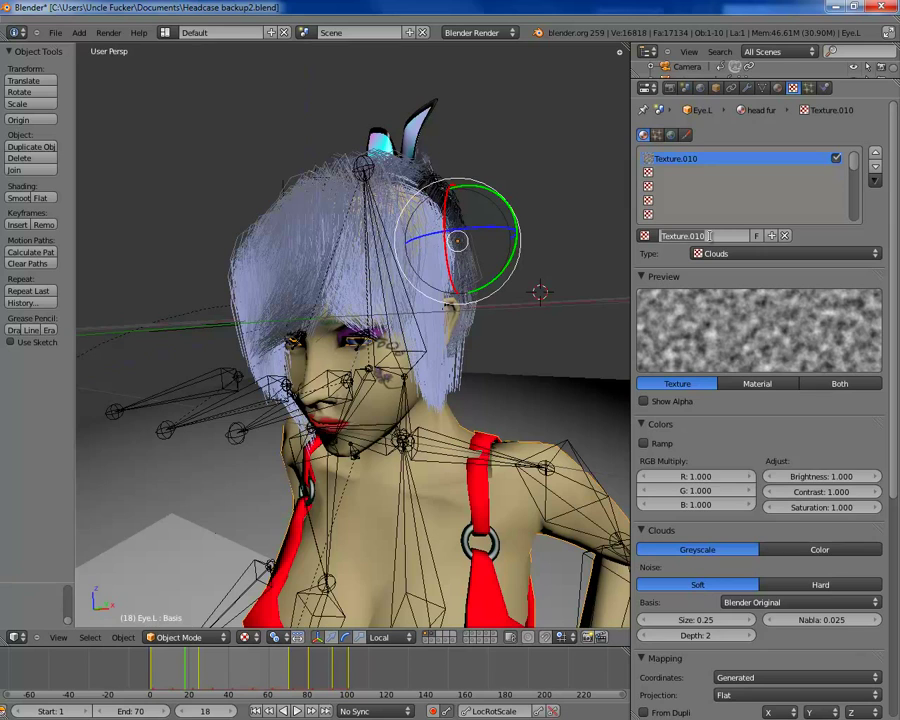
{"action": "type", "text": "c"}
{"action": "key", "text": "Return"}
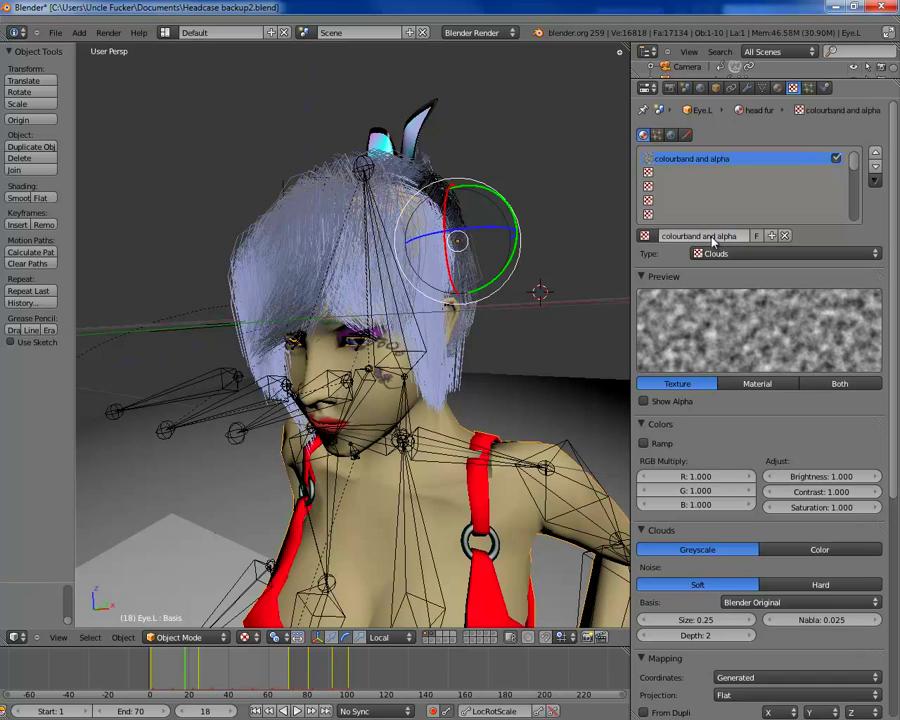
Add a second texture in the next free slot of the head fur material and name it "specular map"
{"action": "left_click", "coordinate": [699, 174]}
{"action": "left_click", "coordinate": [691, 160]}
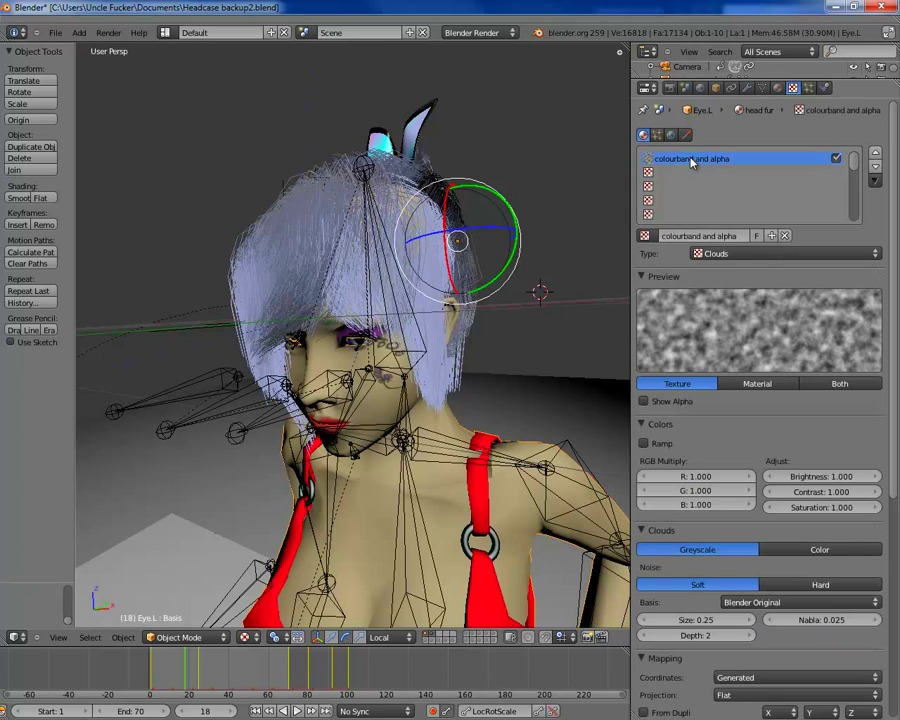
{"action": "left_click", "coordinate": [681, 174]}
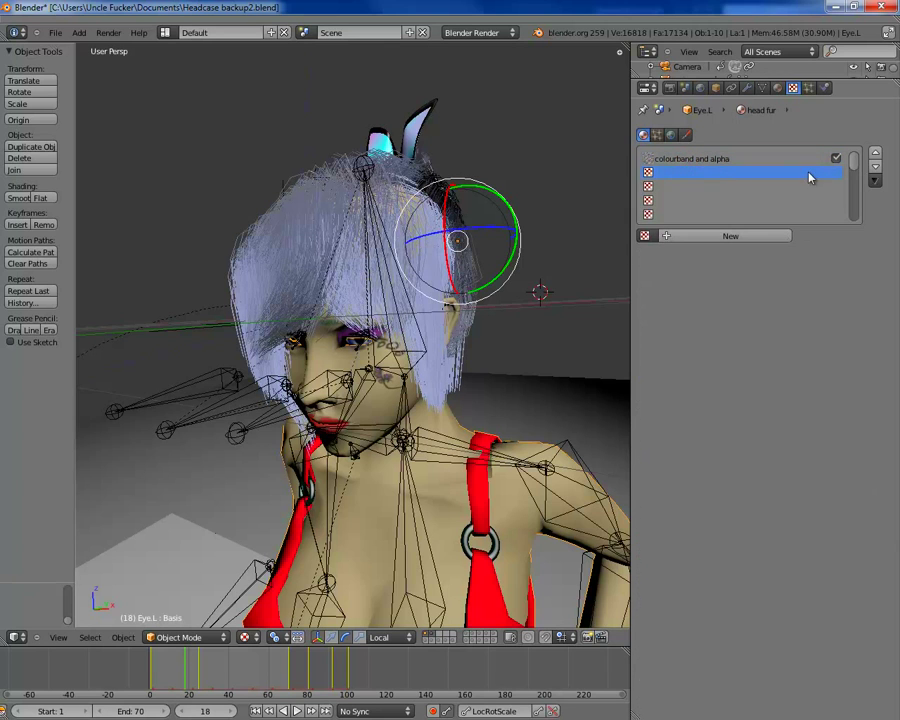
{"action": "left_click", "coordinate": [672, 240]}
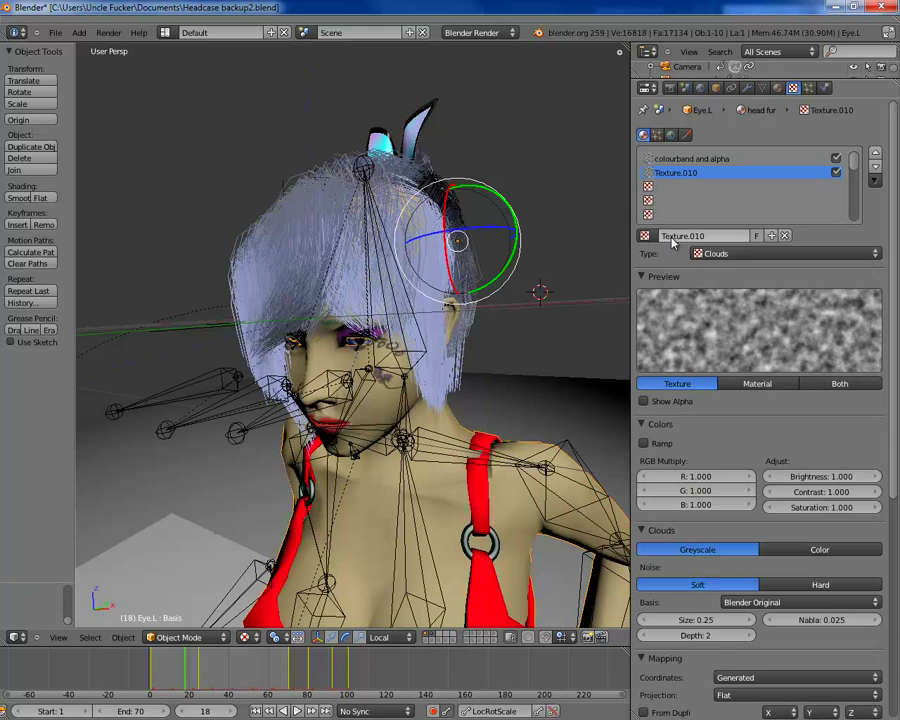
{"action": "key", "text": "space"}
{"action": "type", "text": "map"}
{"action": "key", "text": "Escape"}
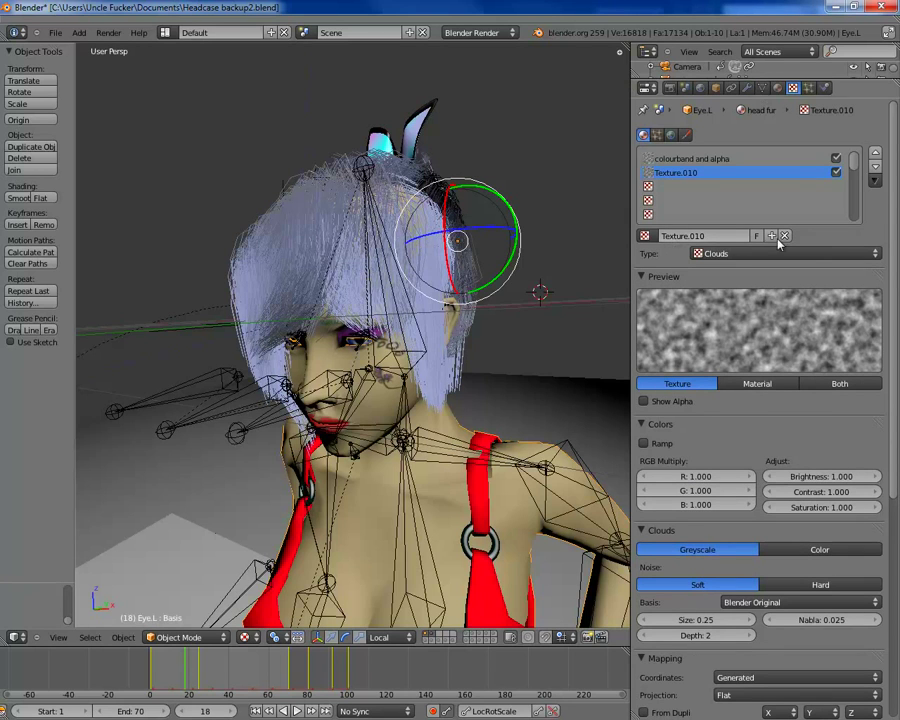
{"action": "left_click", "coordinate": [709, 236]}
{"action": "type", "text": "specular map"}
{"action": "key", "text": "Return"}
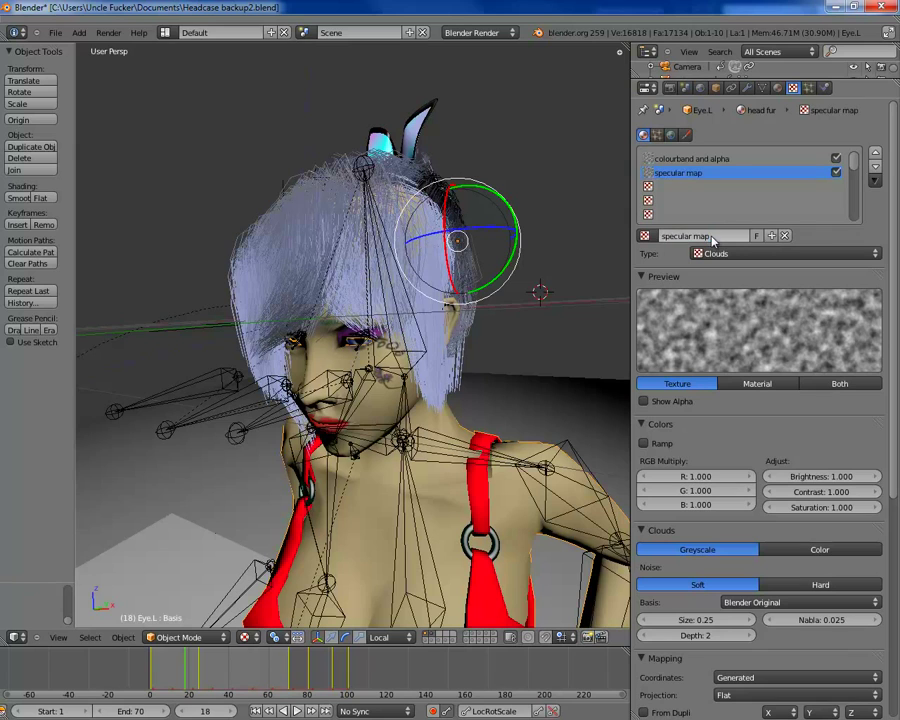
Change the colourband and alpha texture to the Blend type, showing alpha in its preview and enabling its color ramp
{"action": "left_click", "coordinate": [706, 160]}
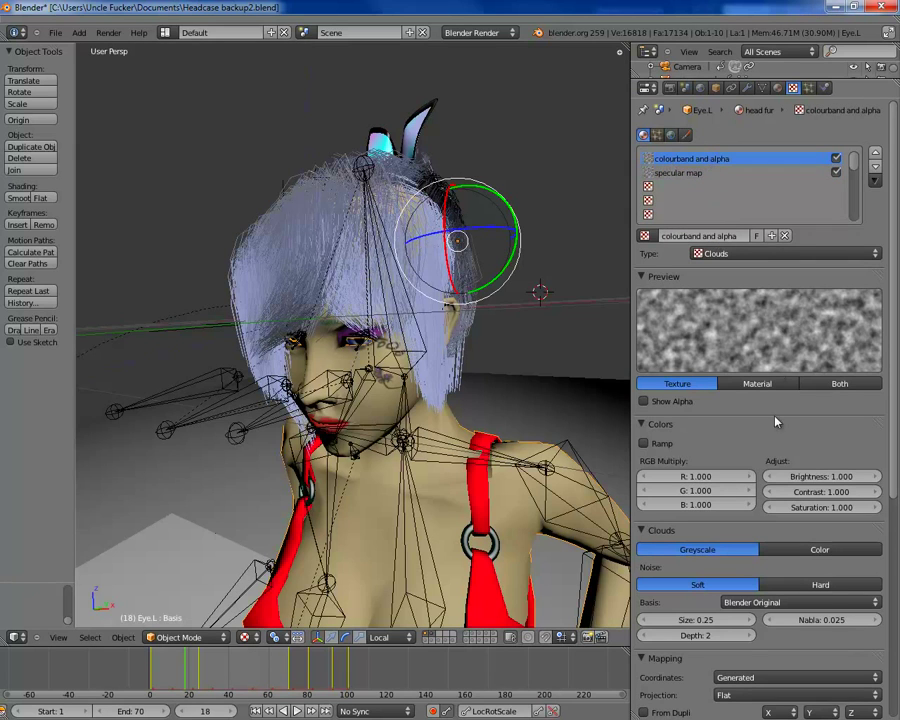
{"action": "left_click", "coordinate": [731, 253]}
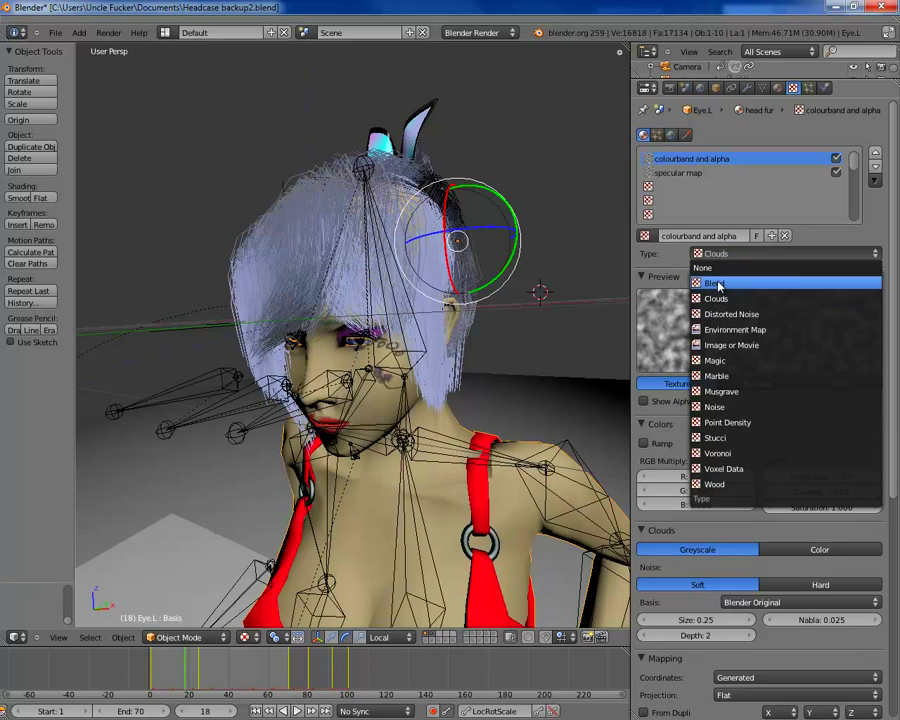
{"action": "left_click", "coordinate": [722, 283]}
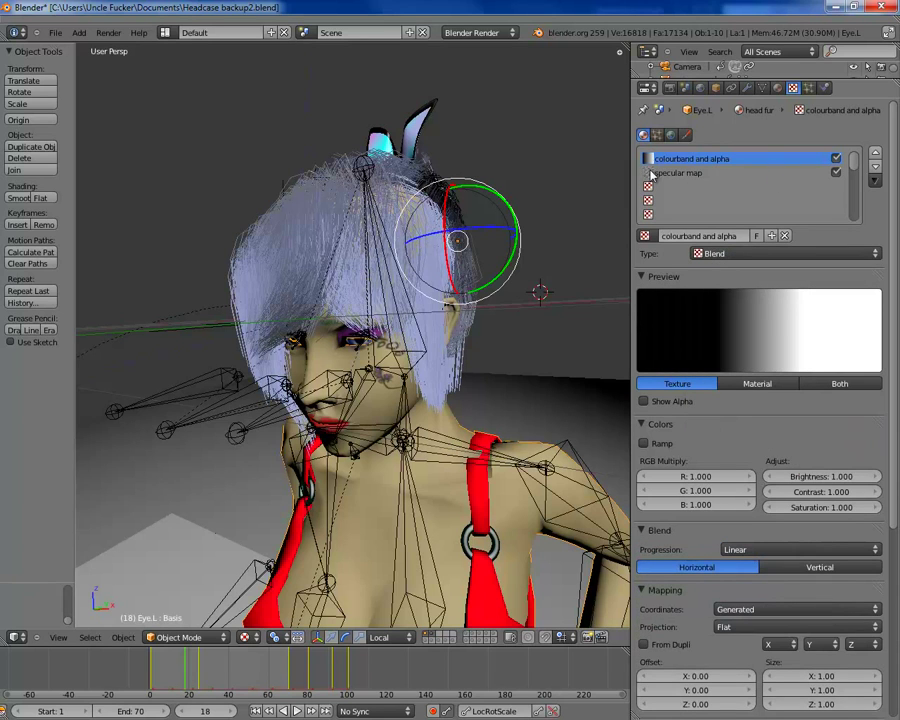
{"action": "left_click", "coordinate": [644, 401]}
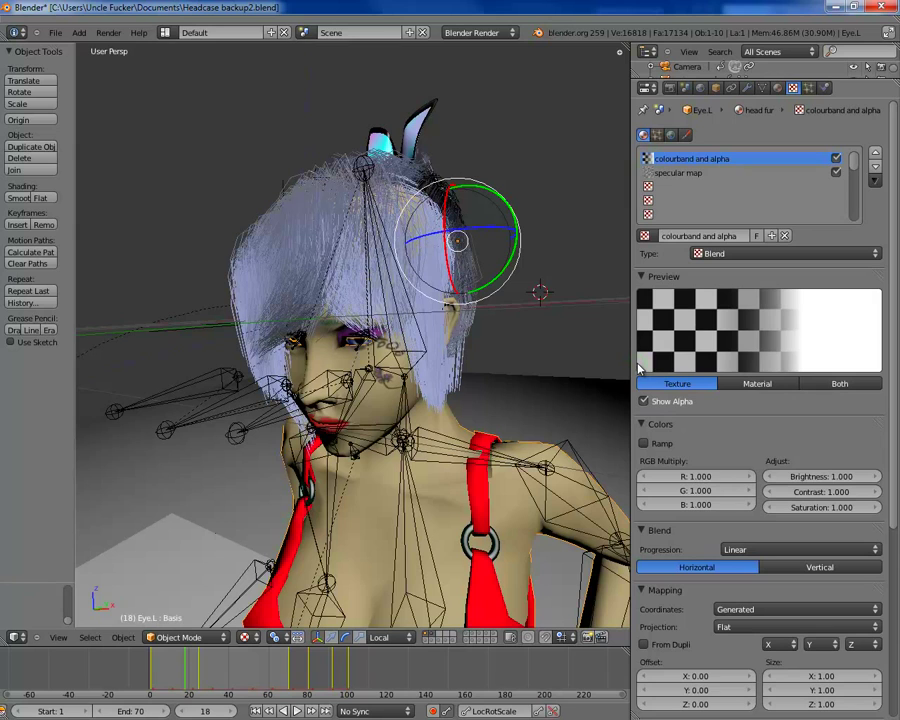
{"action": "left_click", "coordinate": [645, 446]}
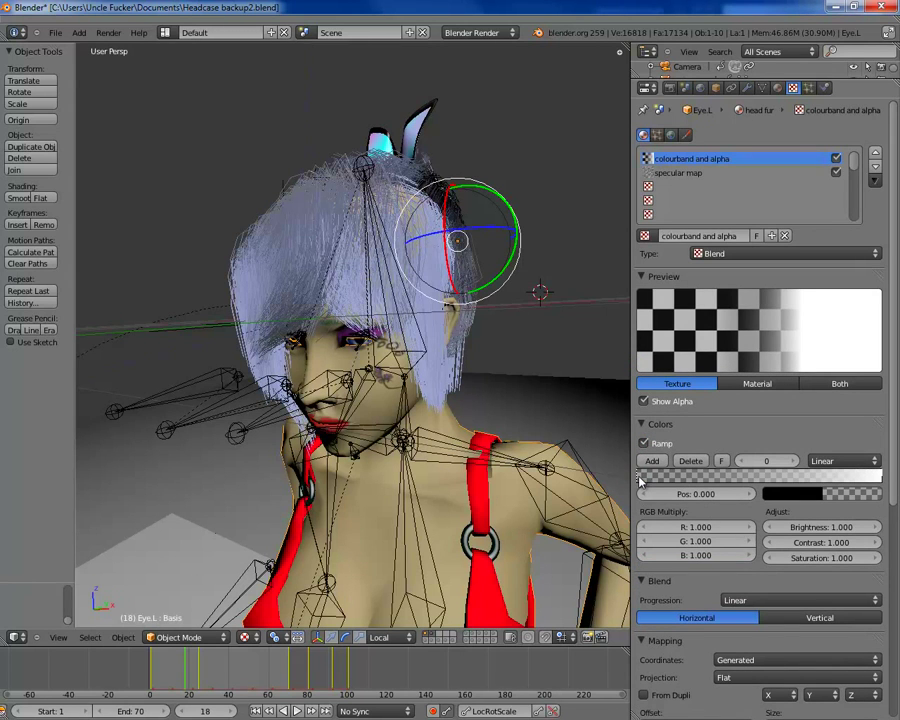
Set the alpha of the color ramp's first stop to 0.90 and of its last stop to 0
{"action": "left_click", "coordinate": [790, 493]}
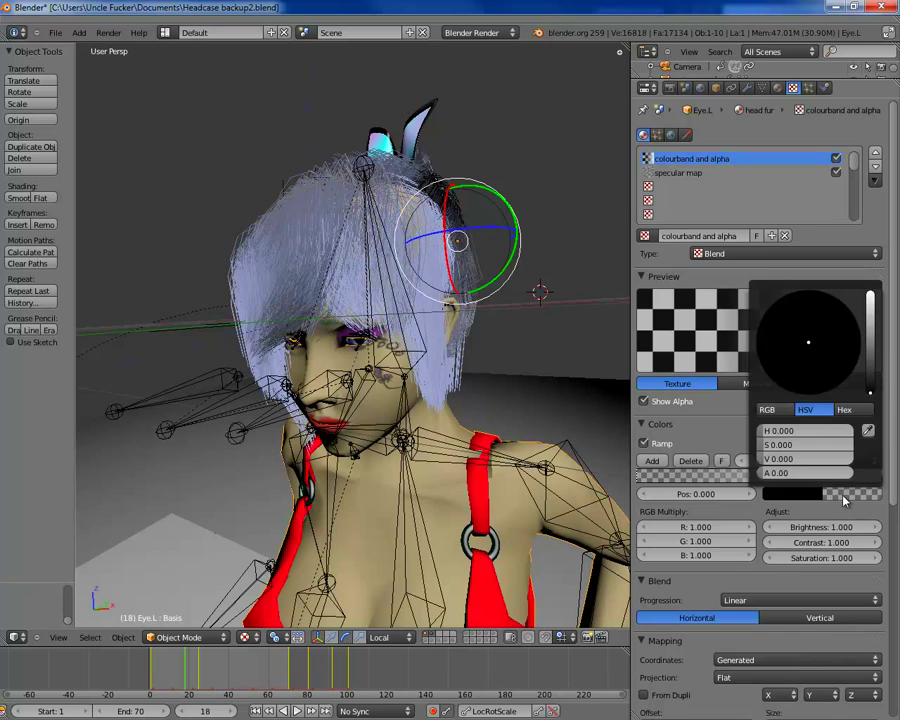
{"action": "left_click", "coordinate": [790, 493]}
{"action": "left_click_drag", "start_coordinate": [790, 476], "coordinate": [850, 478]}
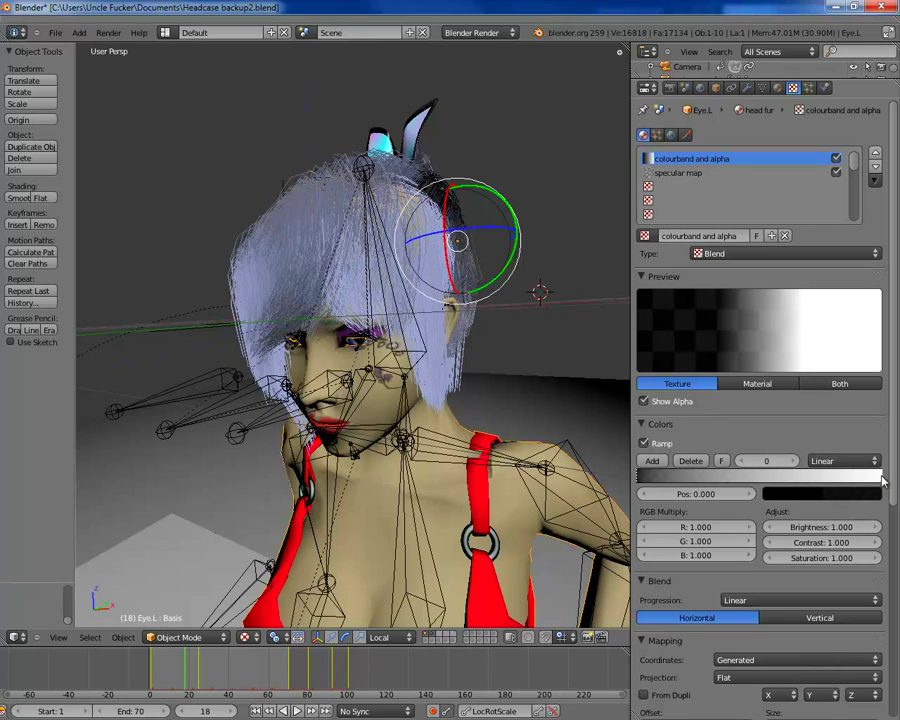
{"action": "left_click", "coordinate": [881, 480]}
{"action": "left_click", "coordinate": [866, 493]}
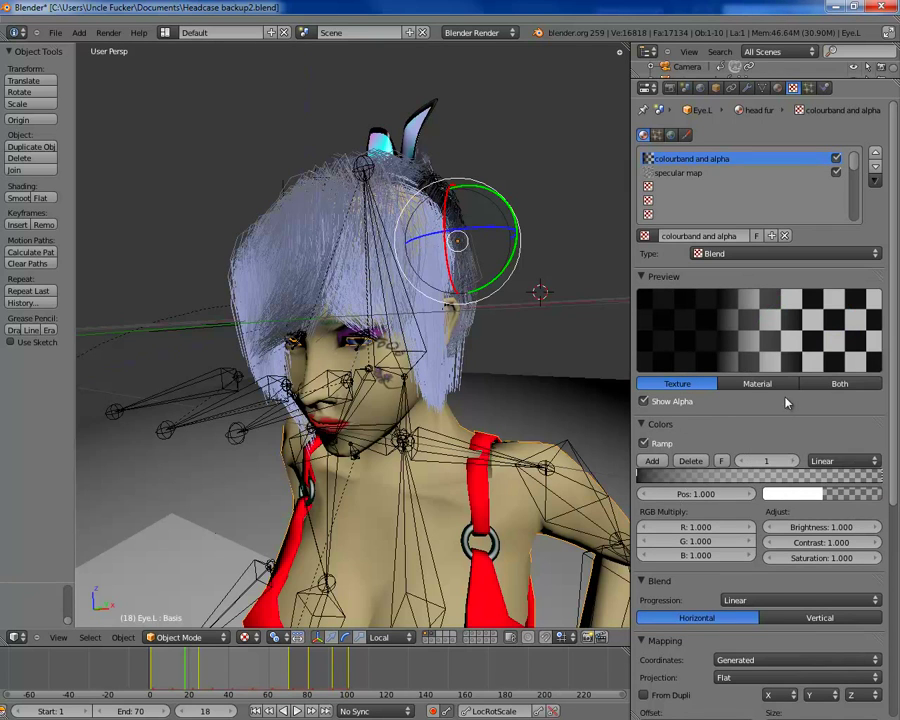
{"action": "left_click", "coordinate": [785, 423]}
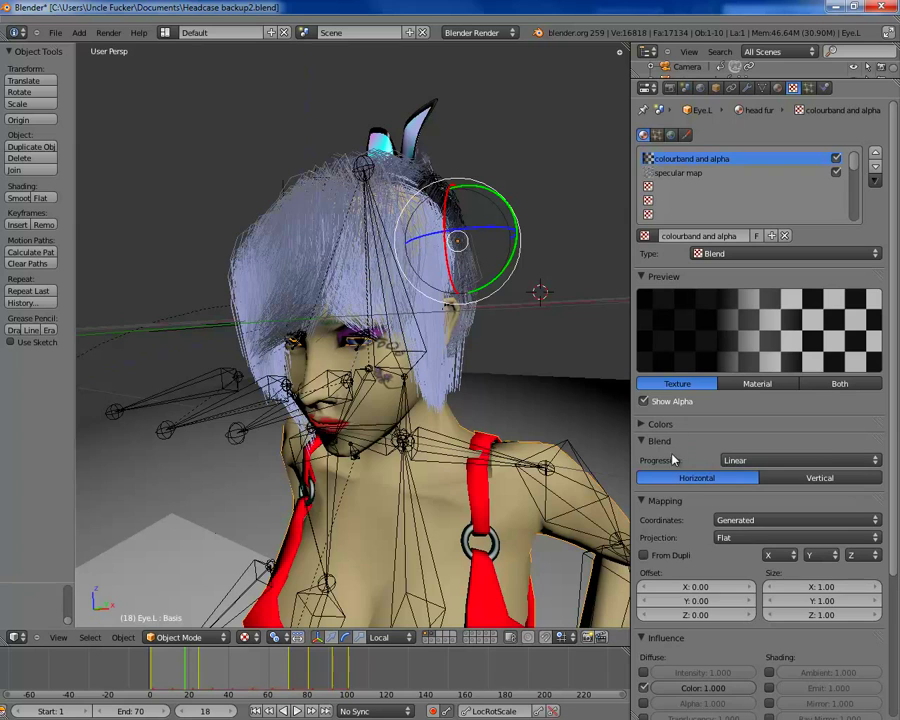
{"action": "left_click", "coordinate": [675, 425]}
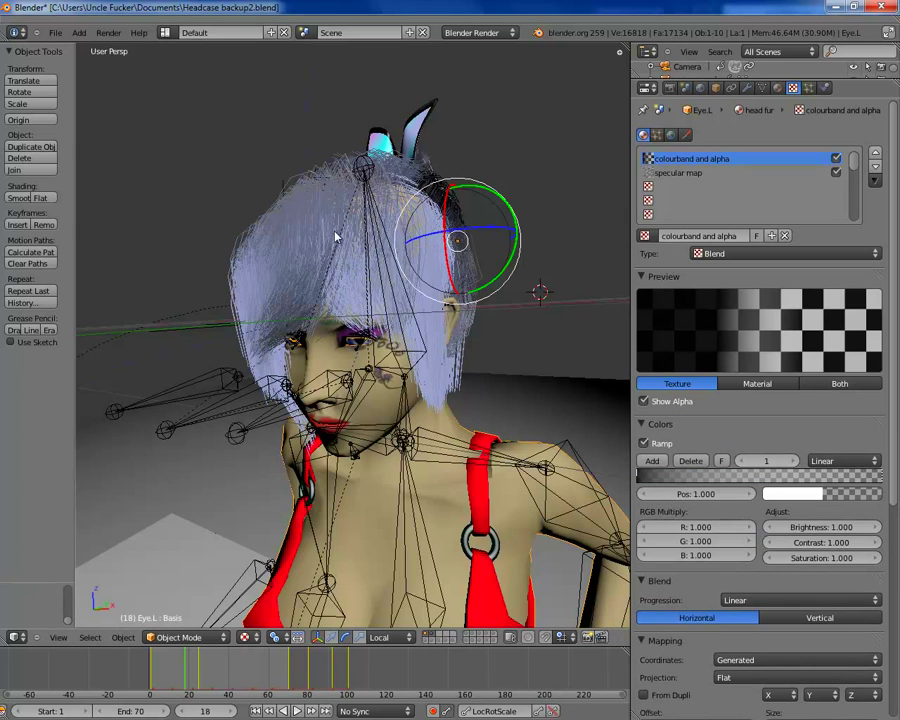
{"action": "middle_click_drag", "start_coordinate": [295, 189], "coordinate": [385, 428]}
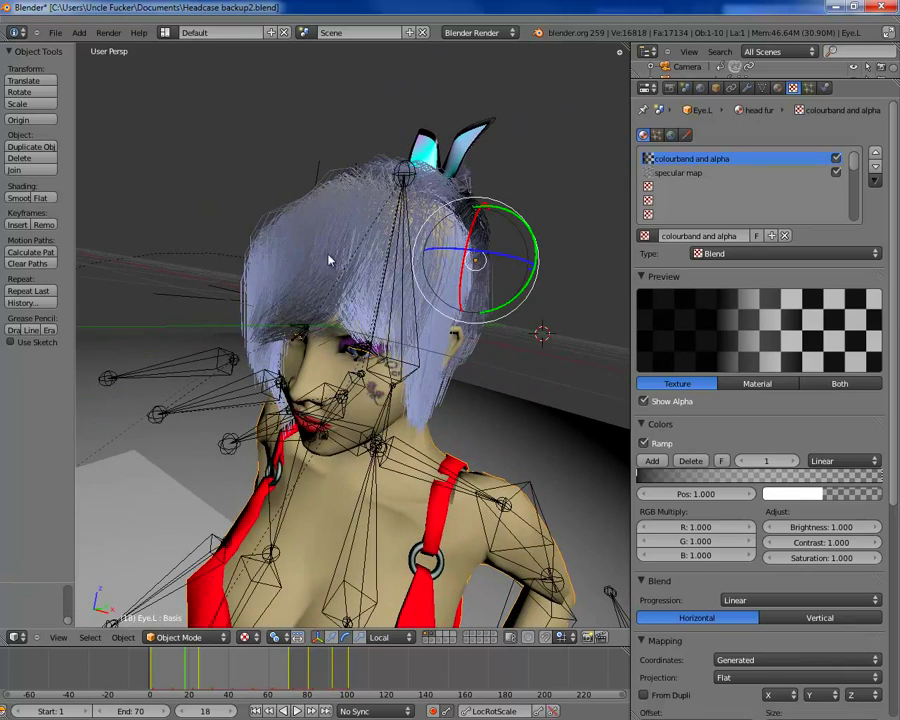
{"action": "middle_click_drag", "start_coordinate": [402, 328], "coordinate": [280, 235]}
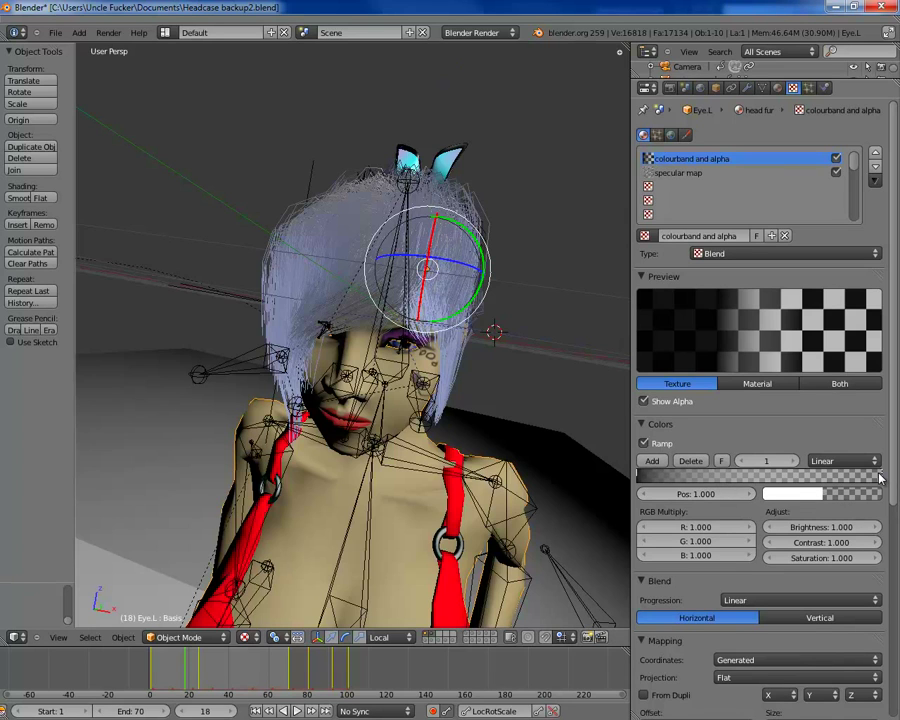
Color the ramp's last stop black and its first stop very dark brown, about hue 0.052, saturation 0.873, value 0.008
{"action": "left_click", "coordinate": [800, 493]}
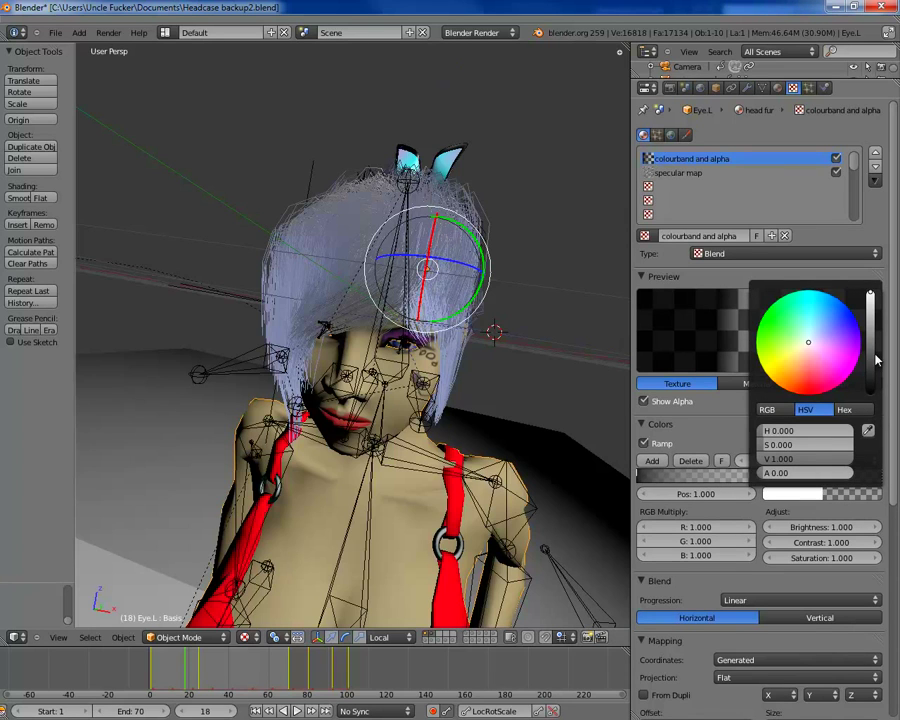
{"action": "left_click_drag", "start_coordinate": [872, 358], "coordinate": [872, 392]}
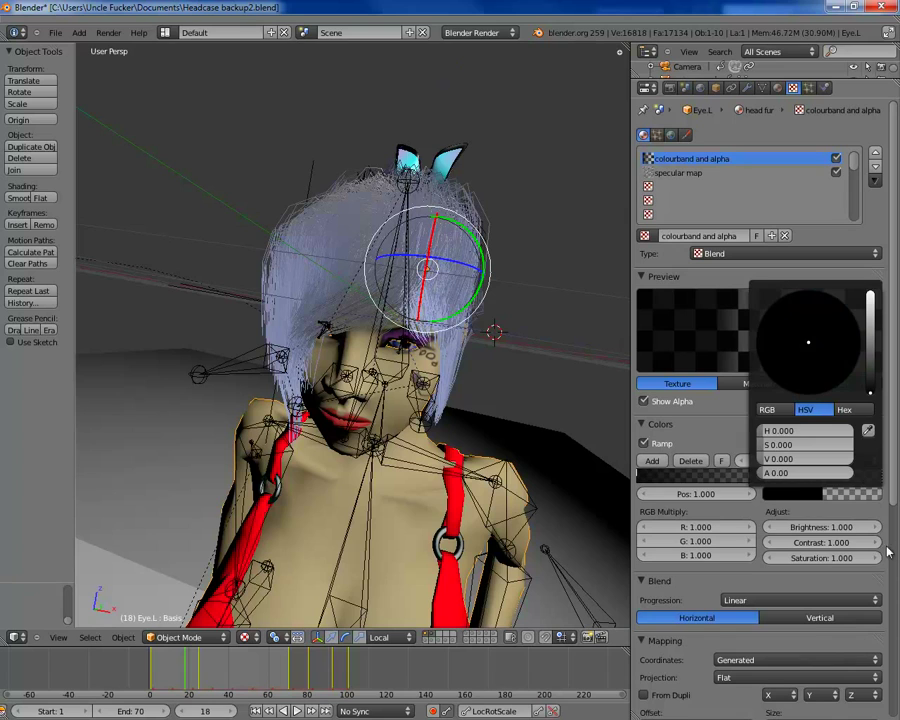
{"action": "left_click", "coordinate": [639, 480]}
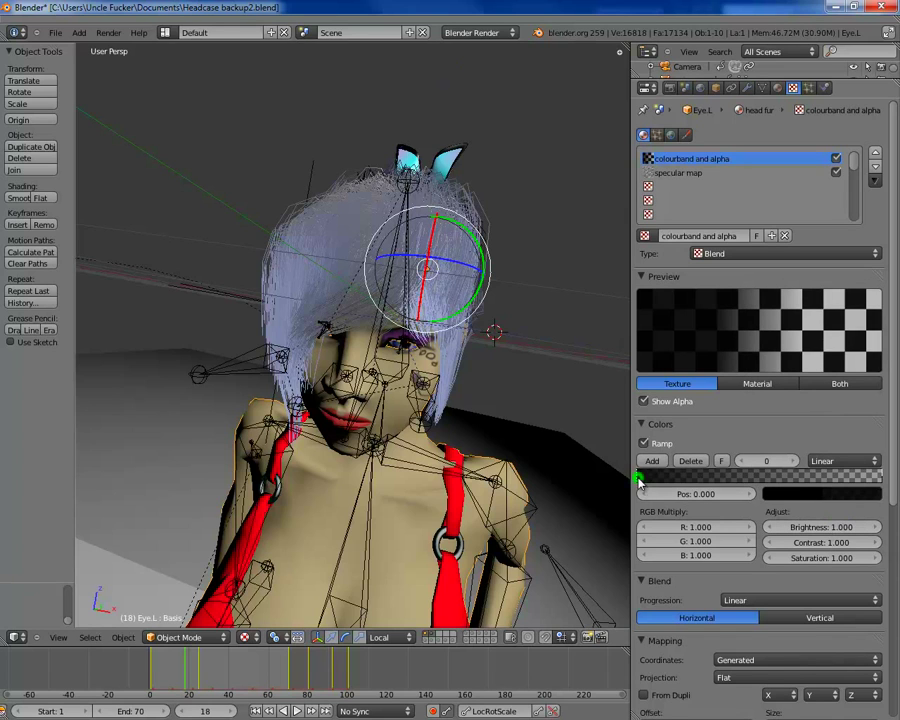
{"action": "left_click", "coordinate": [808, 496]}
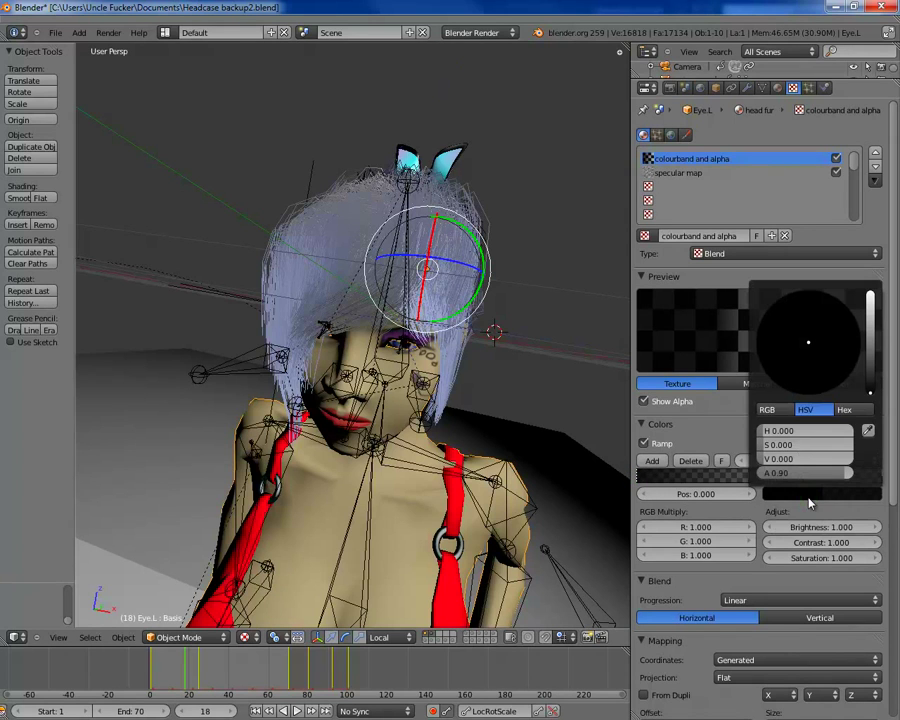
{"action": "left_click_drag", "start_coordinate": [871, 394], "coordinate": [871, 390]}
{"action": "left_click_drag", "start_coordinate": [816, 349], "coordinate": [793, 387]}
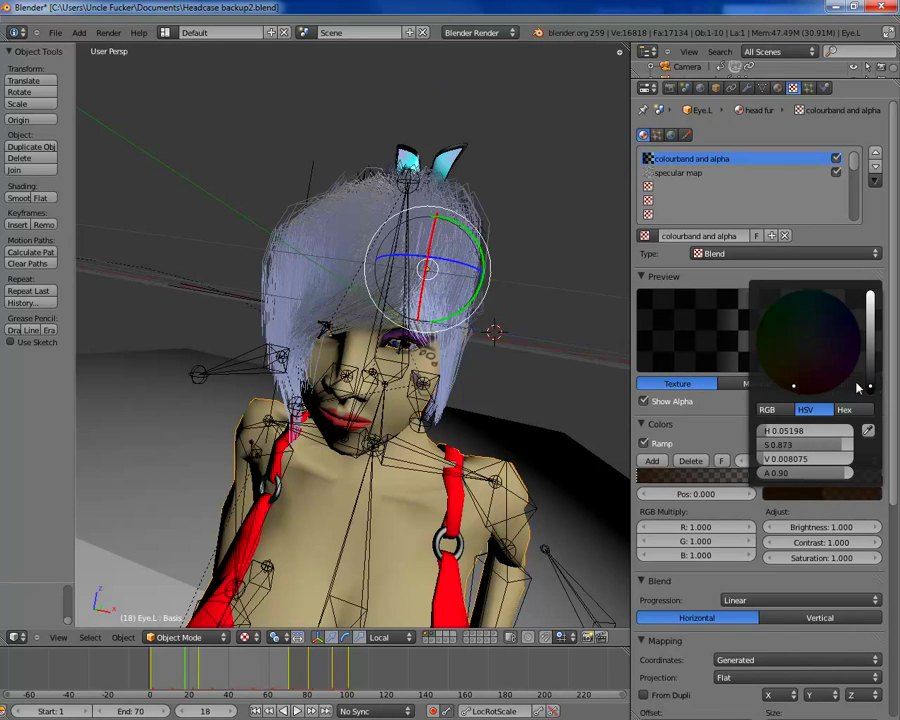
Darken the color ramp's first stop to a value of 0.003642 and preview the material on hair strands
{"action": "left_click_drag", "start_coordinate": [871, 388], "coordinate": [871, 394]}
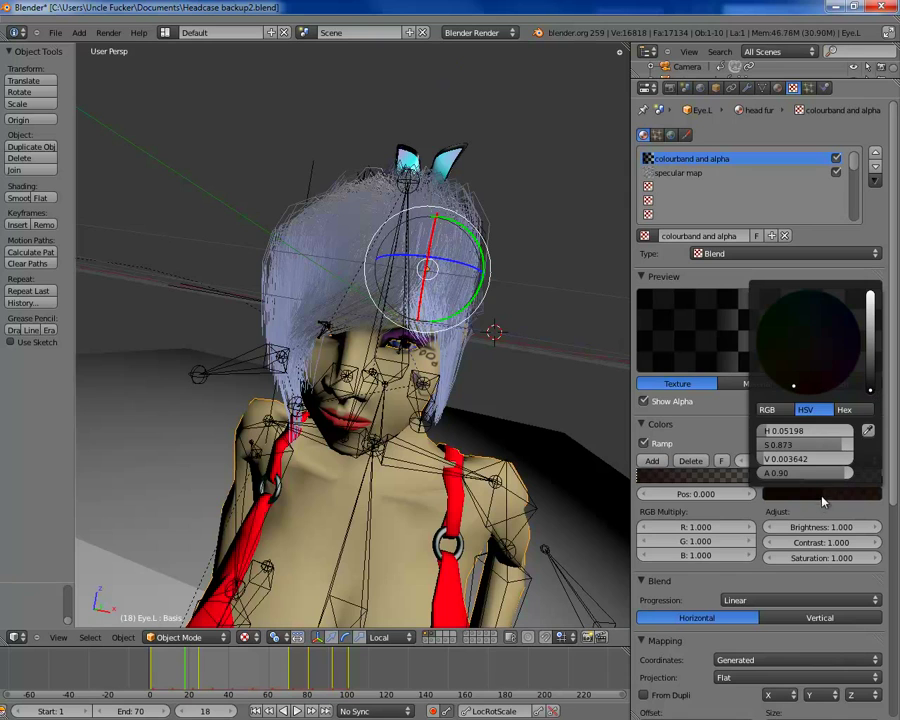
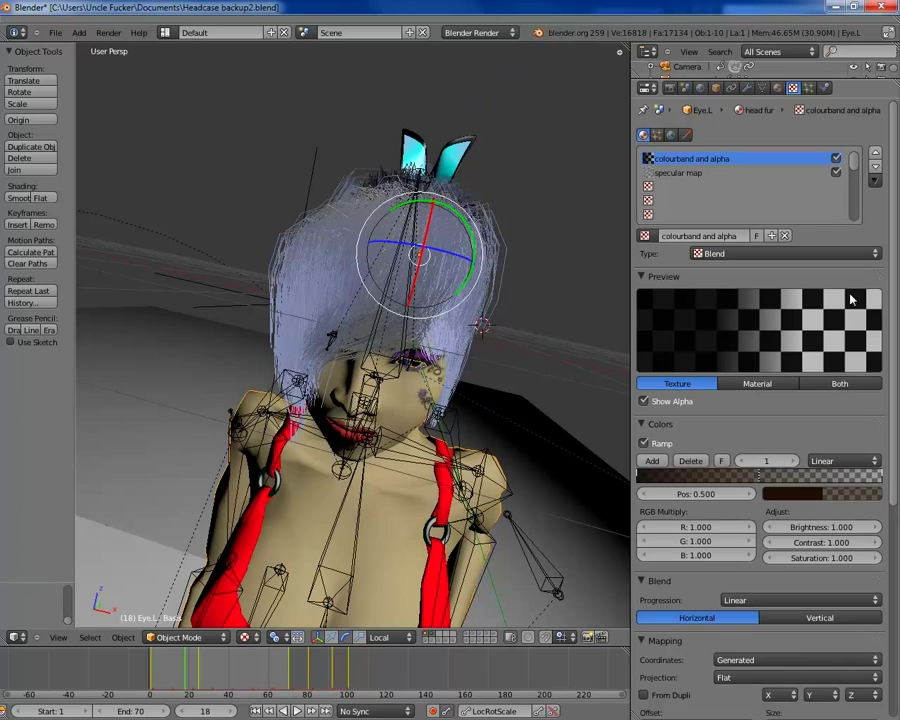
{"action": "left_click", "coordinate": [761, 389]}
{"action": "left_click", "coordinate": [872, 353]}
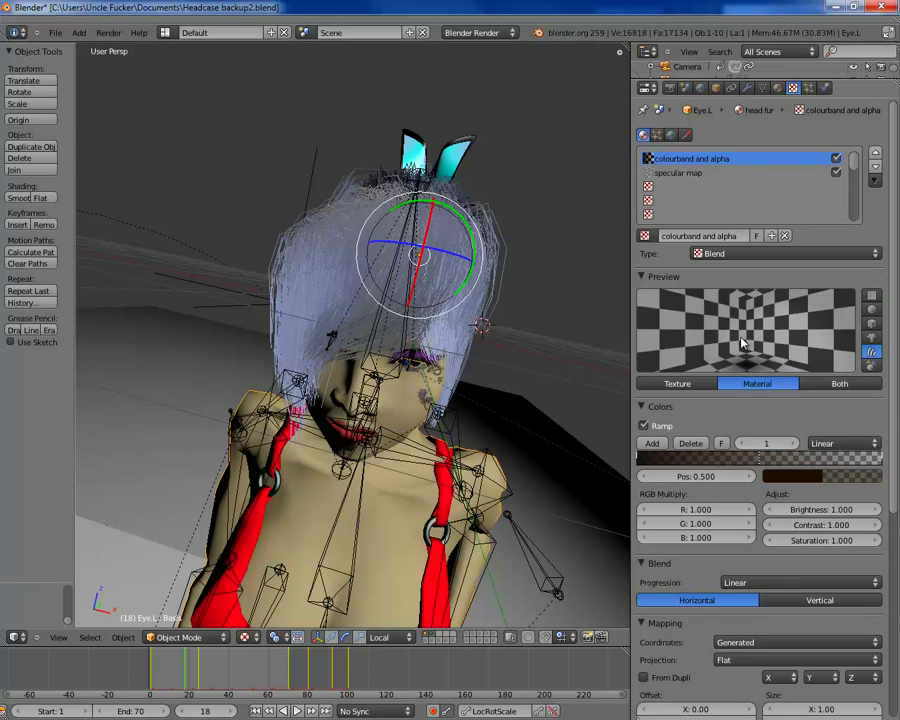
Make the colourband and alpha texture influence the diffuse alpha along with the color
{"action": "scroll", "coordinate": [742, 343], "scroll_direction": "down", "scroll_amount": 5}
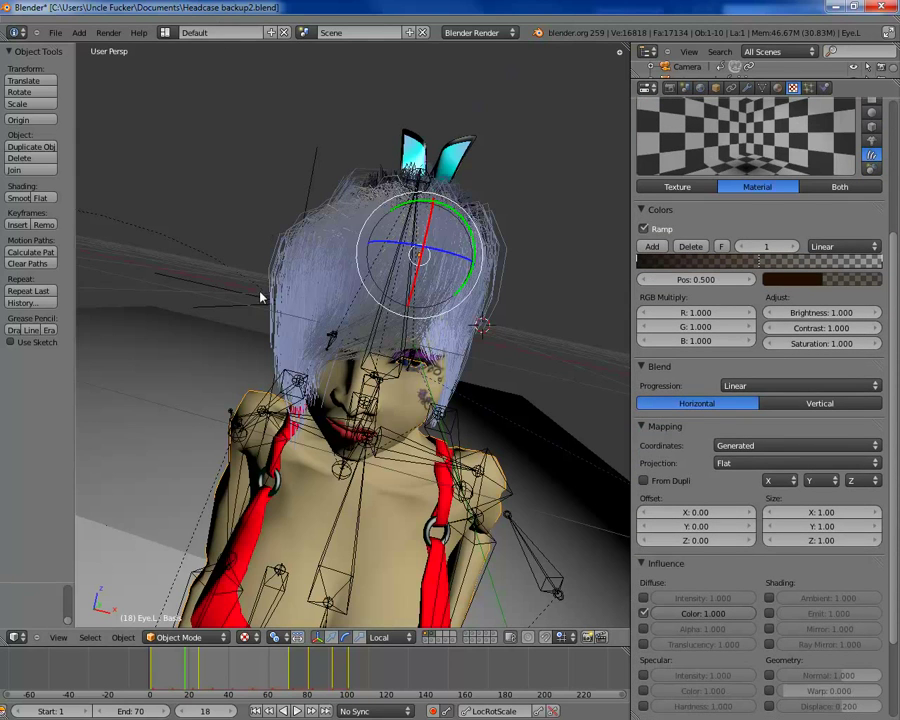
{"action": "left_click", "coordinate": [643, 613]}
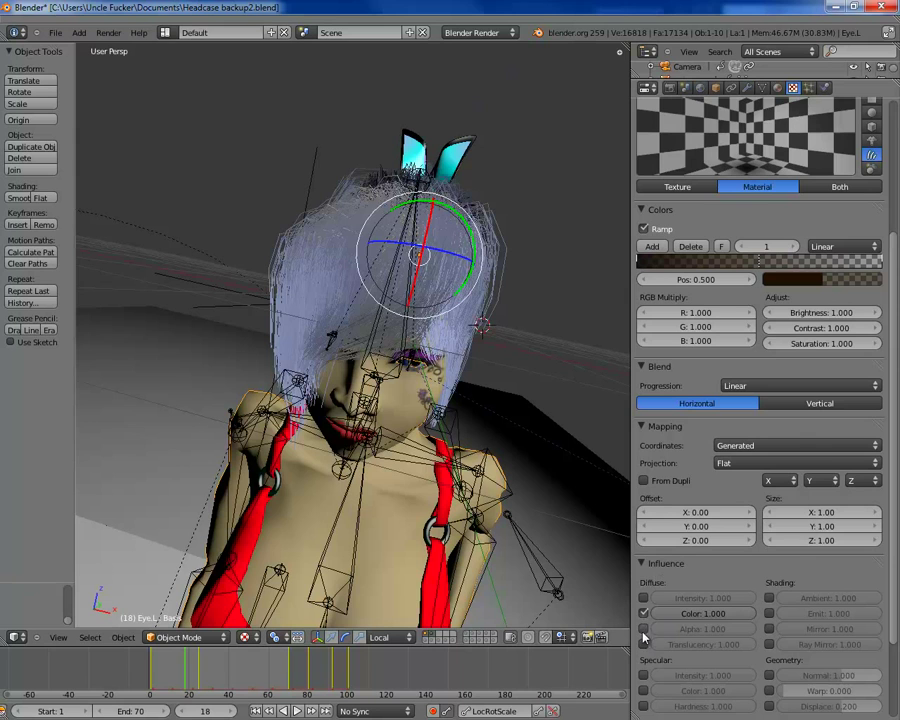
{"action": "left_click", "coordinate": [644, 628]}
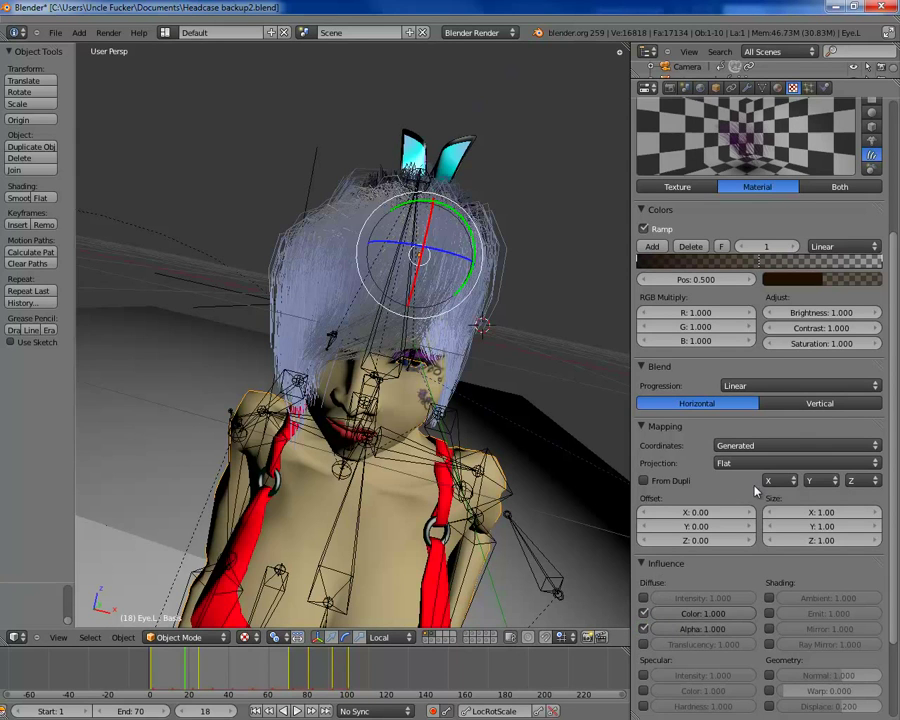
Review the ramp, blend, mapping and influence settings of the colourband and alpha texture
{"action": "scroll", "coordinate": [755, 486], "scroll_direction": "up", "scroll_amount": 1}
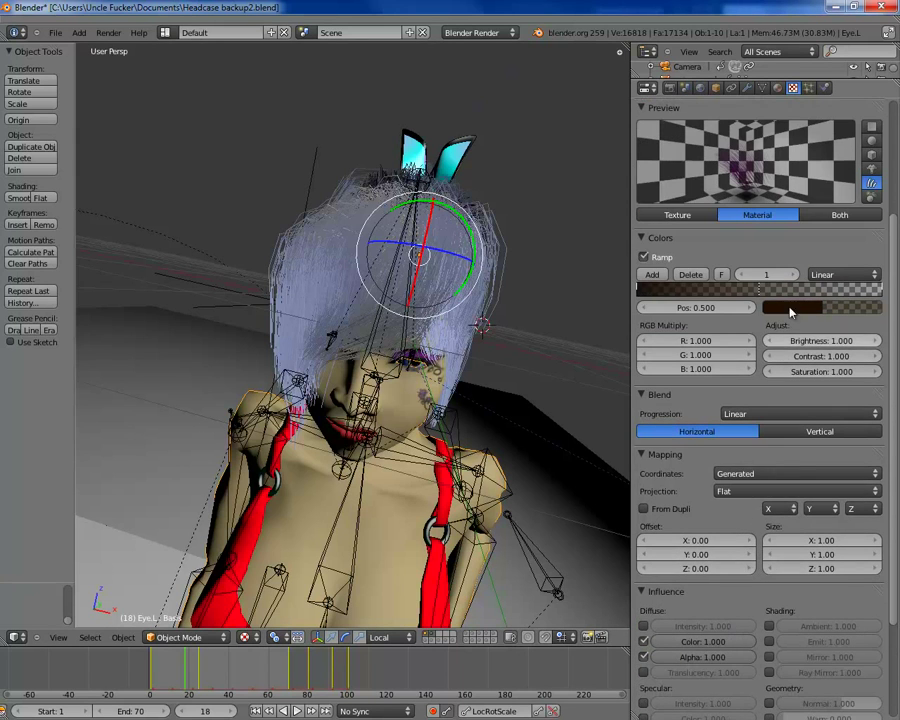
{"action": "scroll", "coordinate": [779, 590], "scroll_direction": "up", "scroll_amount": 3}
{"action": "scroll", "coordinate": [764, 407], "scroll_direction": "down", "scroll_amount": 5}
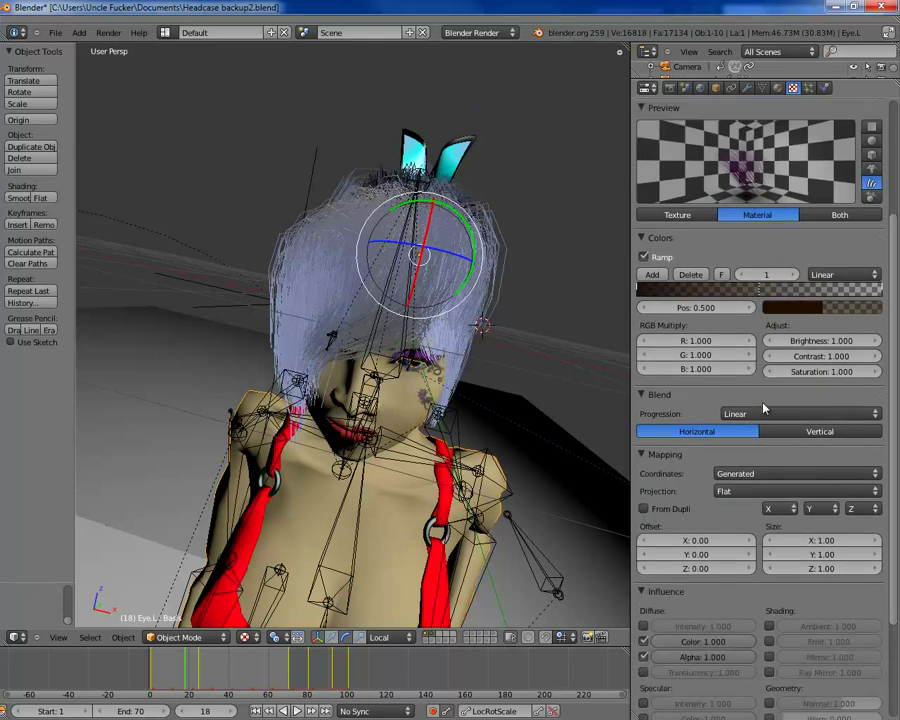
{"action": "scroll", "coordinate": [764, 407], "scroll_direction": "up", "scroll_amount": 4}
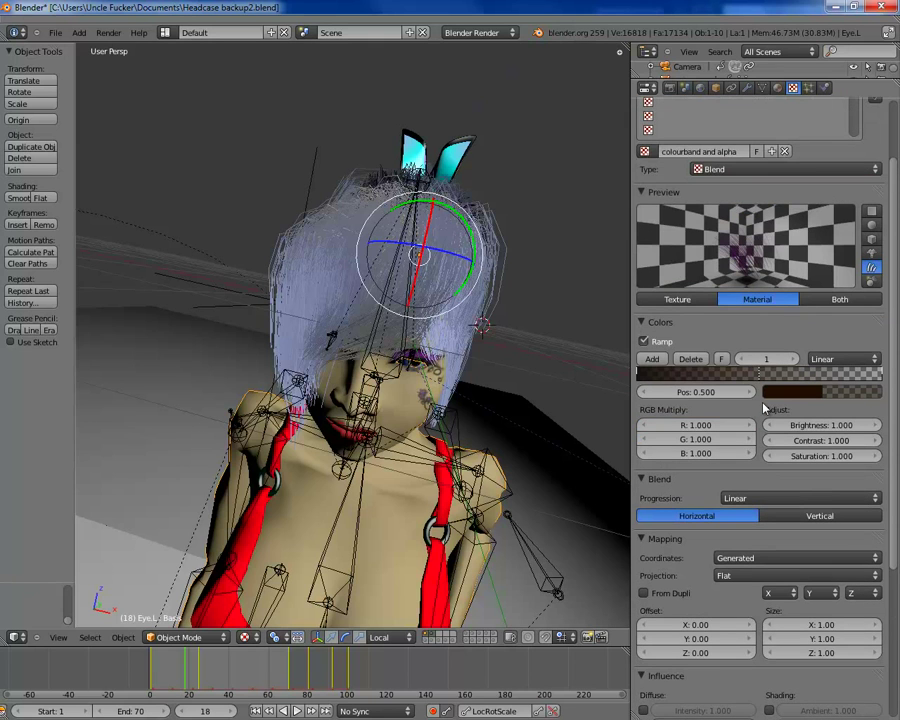
{"action": "scroll", "coordinate": [764, 407], "scroll_direction": "down", "scroll_amount": 7}
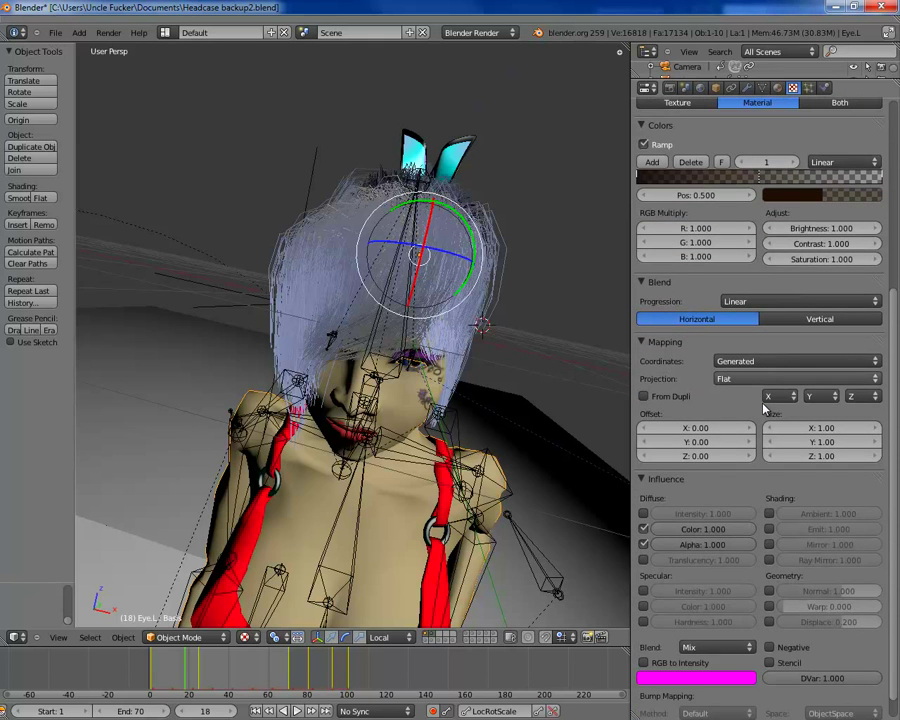
{"action": "scroll", "coordinate": [757, 420], "scroll_direction": "up", "scroll_amount": 2}
{"action": "scroll", "coordinate": [757, 420], "scroll_direction": "up", "scroll_amount": 4}
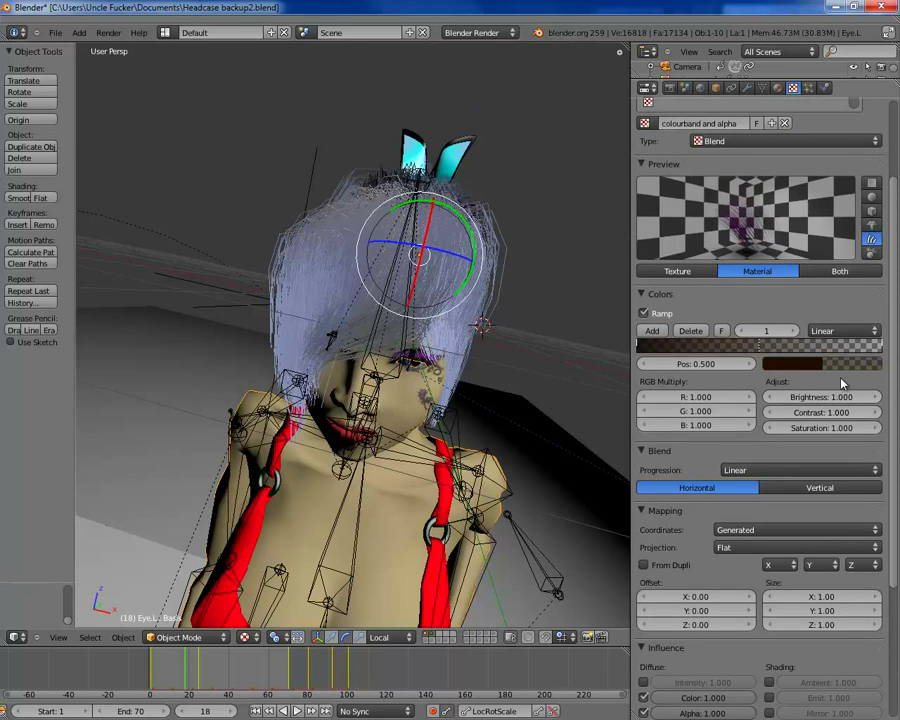
{"action": "scroll", "coordinate": [800, 277], "scroll_direction": "up", "scroll_amount": 4}
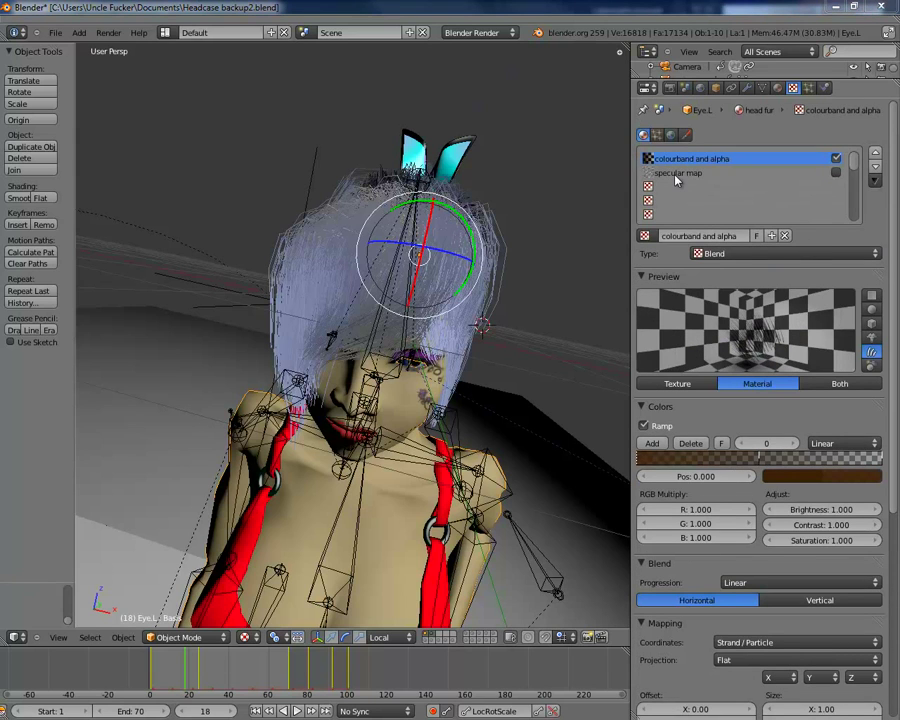
Disable the specular map texture and check the colourband and alpha texture's diffuse color and alpha influence
{"action": "left_click", "coordinate": [836, 173]}
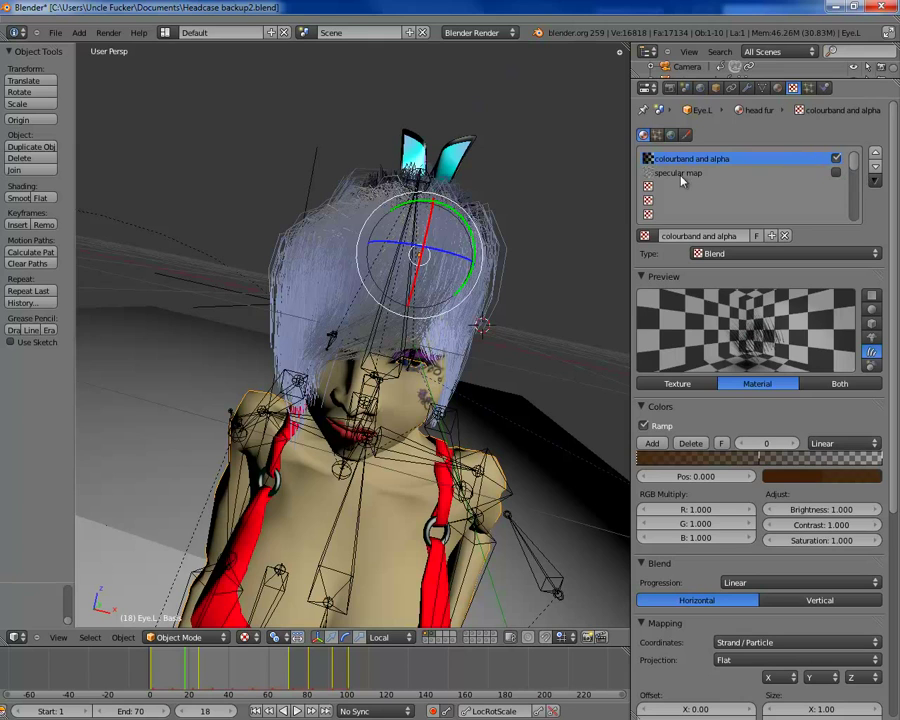
{"action": "scroll", "coordinate": [762, 352], "scroll_direction": "down", "scroll_amount": 6}
{"action": "scroll", "coordinate": [761, 350], "scroll_direction": "down", "scroll_amount": 2}
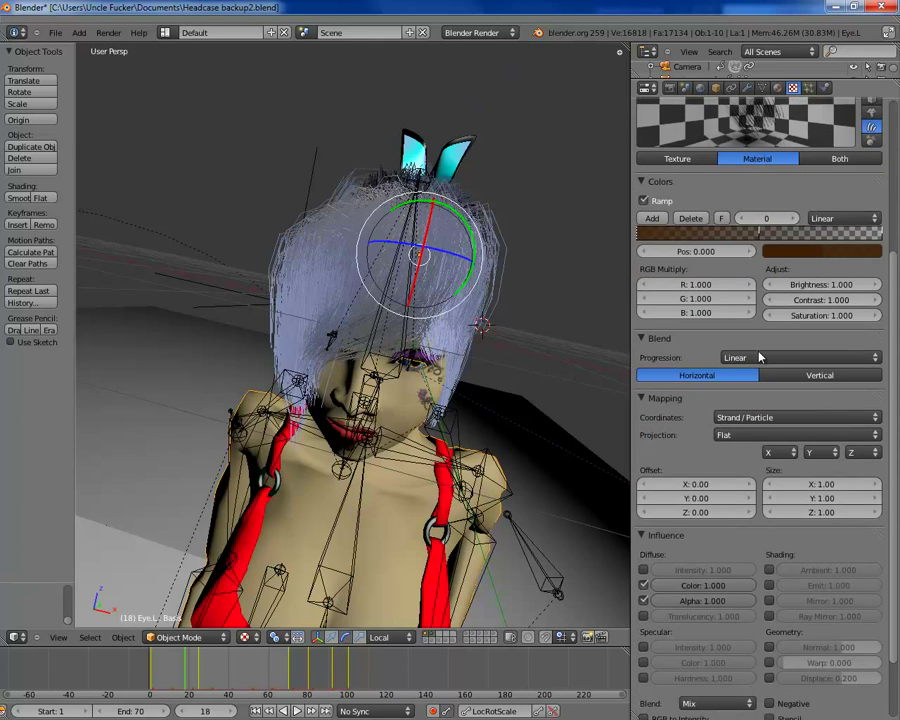
{"action": "left_click", "coordinate": [643, 600]}
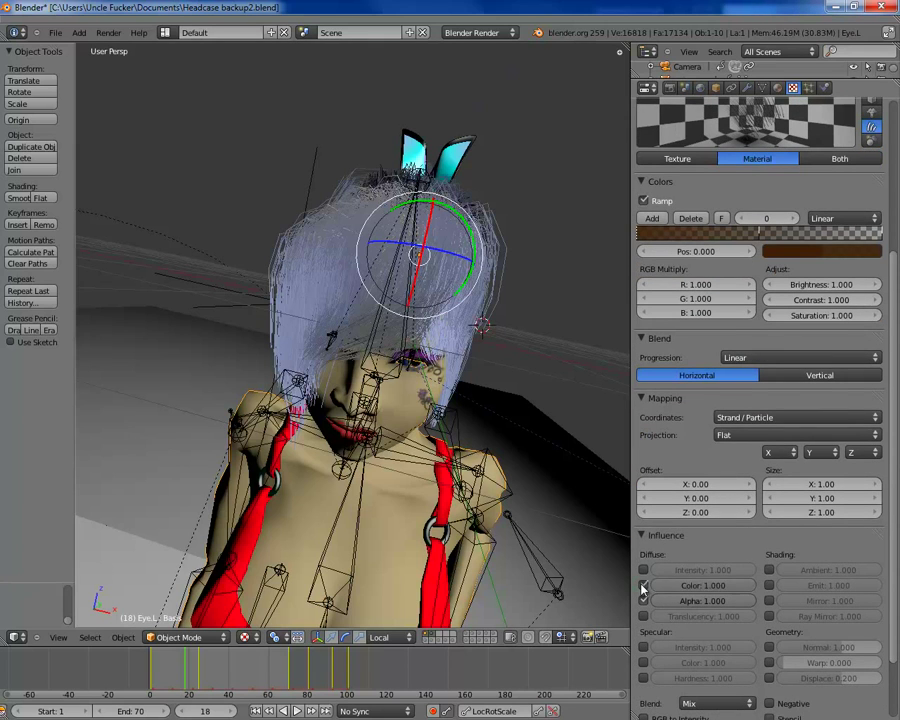
Darken the brown of the colourband ramp's first stop, then select the stop at position 0.500
{"action": "scroll", "coordinate": [765, 352], "scroll_direction": "up", "scroll_amount": 3}
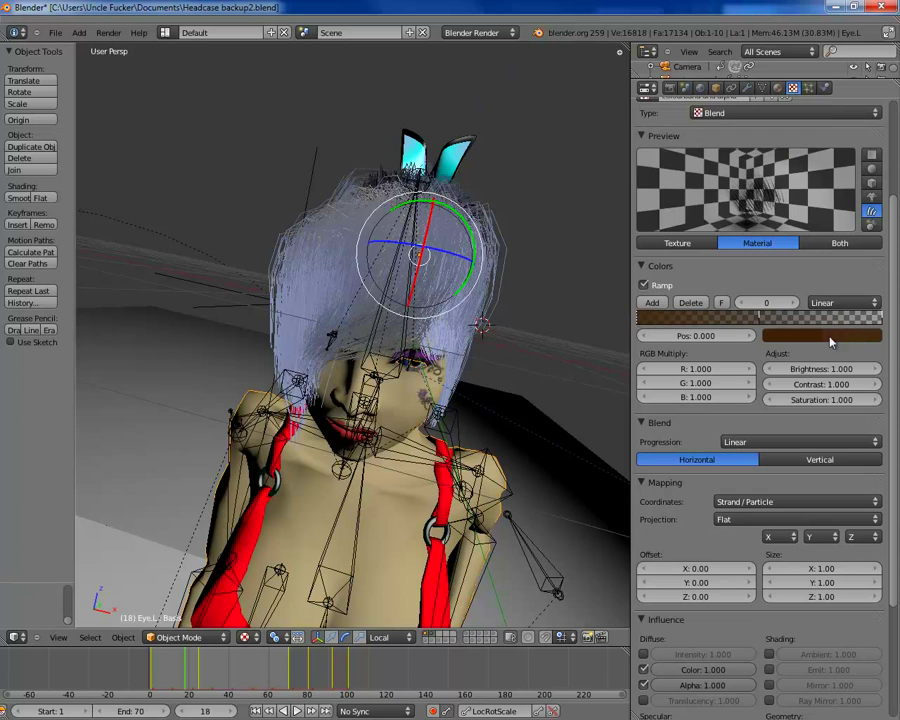
{"action": "left_click", "coordinate": [791, 341]}
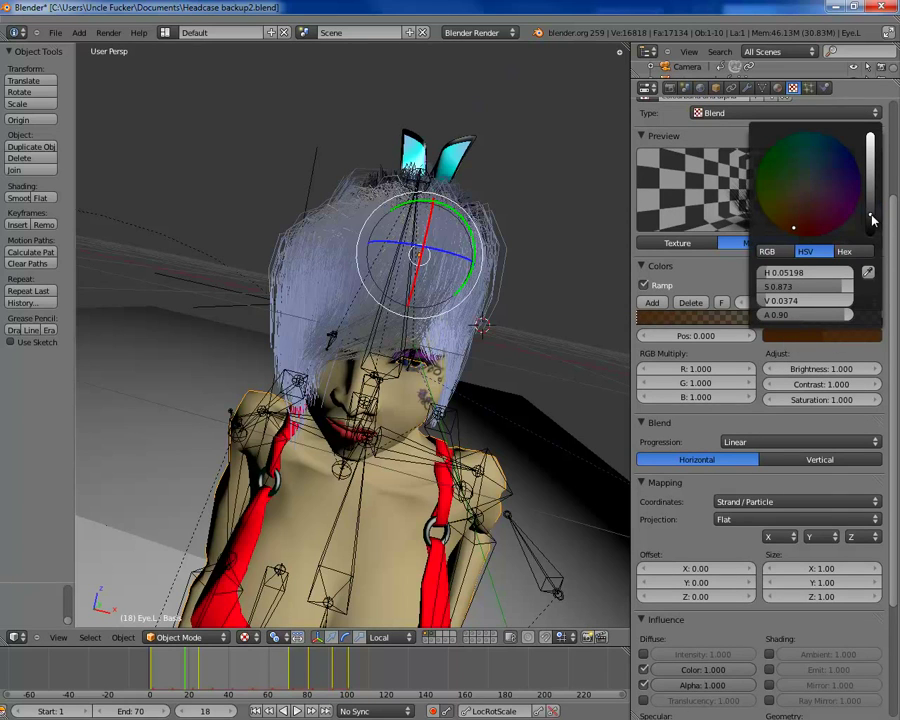
{"action": "left_click_drag", "start_coordinate": [873, 220], "coordinate": [873, 232]}
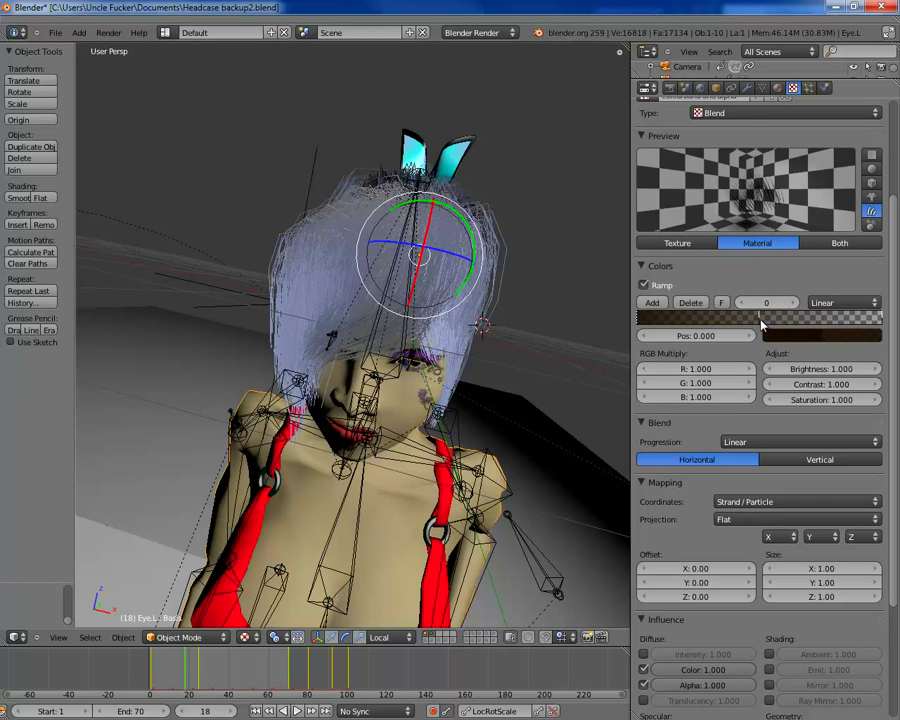
{"action": "left_click", "coordinate": [761, 320]}
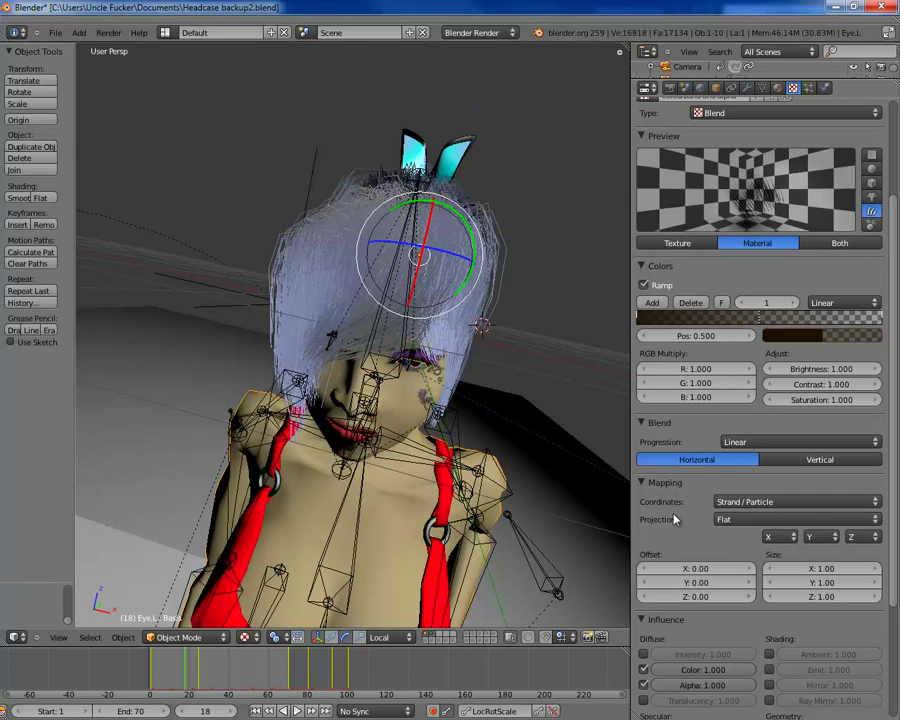
Set the colourband and alpha texture's mapping coordinates to Strand / Particle and check its influence settings
{"action": "left_click", "coordinate": [786, 502]}
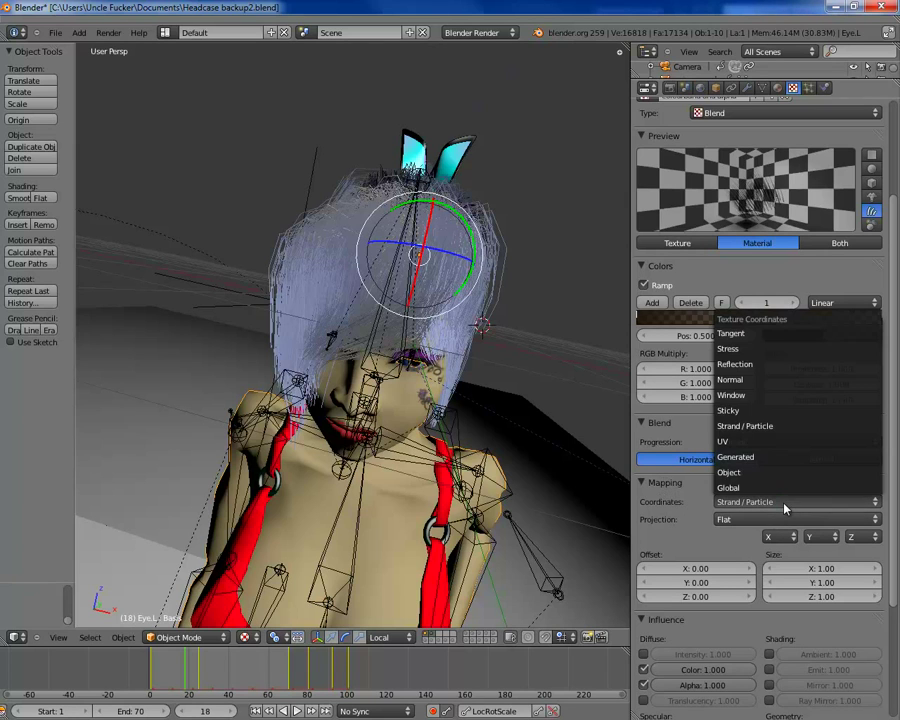
{"action": "left_click", "coordinate": [737, 427]}
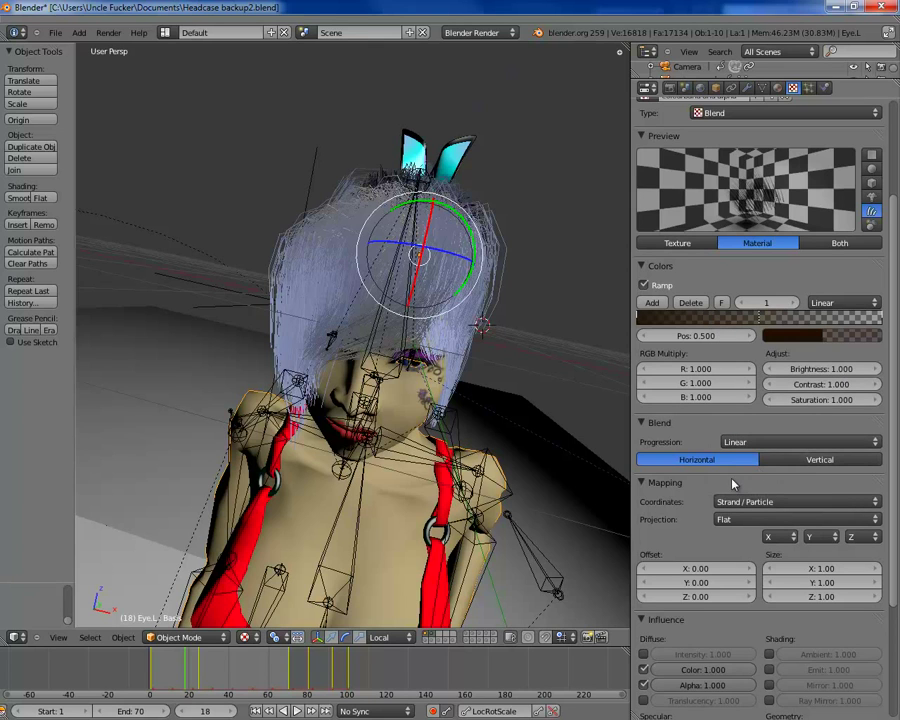
{"action": "scroll", "coordinate": [737, 455], "scroll_direction": "up", "scroll_amount": 1}
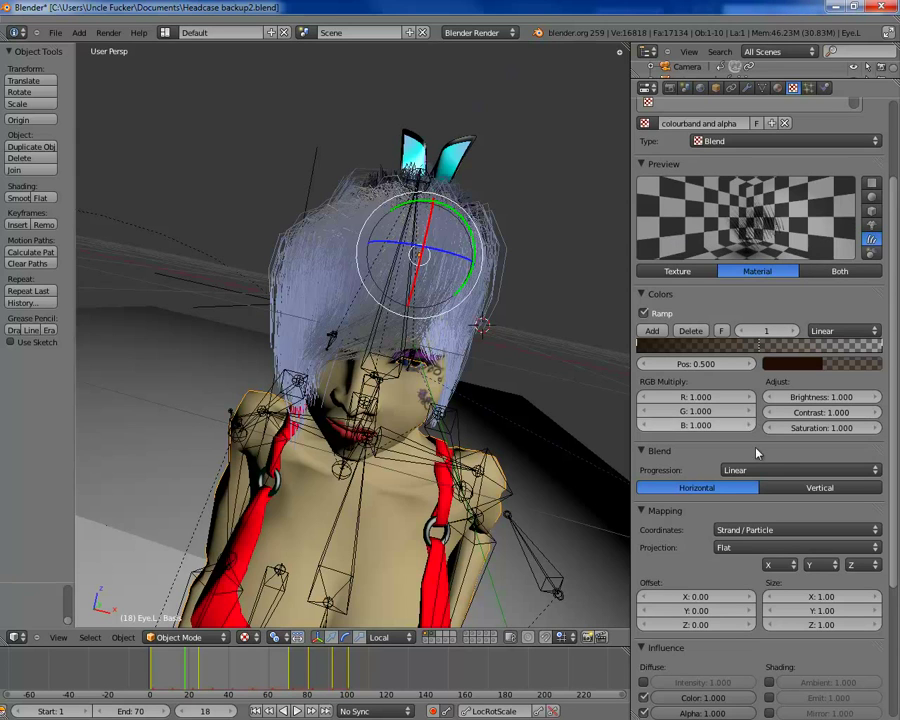
{"action": "scroll", "coordinate": [664, 487], "scroll_direction": "down", "scroll_amount": 2}
{"action": "scroll", "coordinate": [664, 487], "scroll_direction": "down", "scroll_amount": 5}
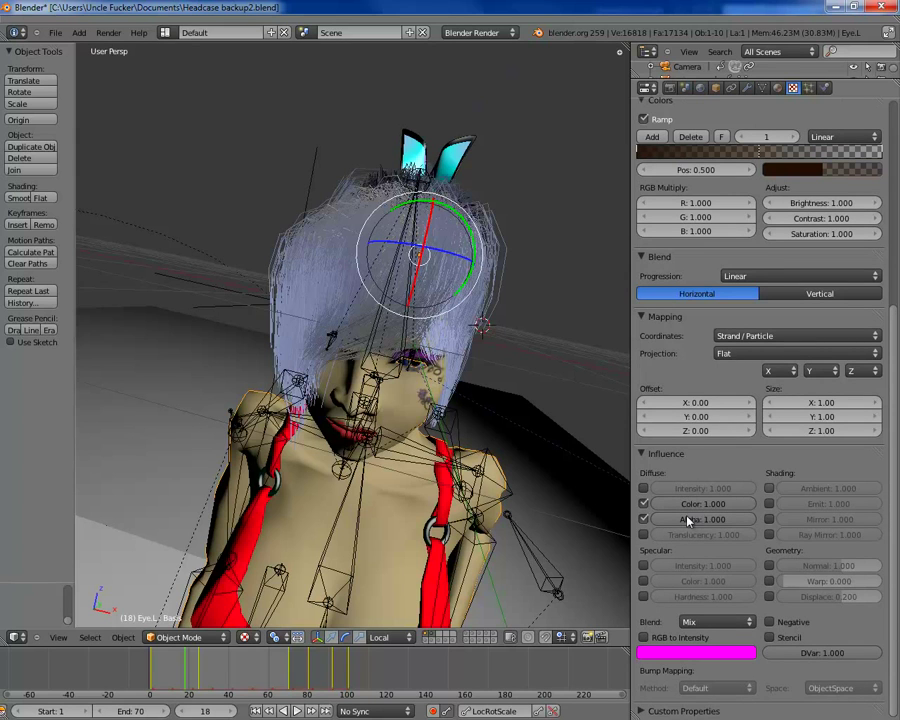
Enable the specular map texture, change it to the Blend type and turn on its color ramp
{"action": "scroll", "coordinate": [733, 489], "scroll_direction": "up", "scroll_amount": 11}
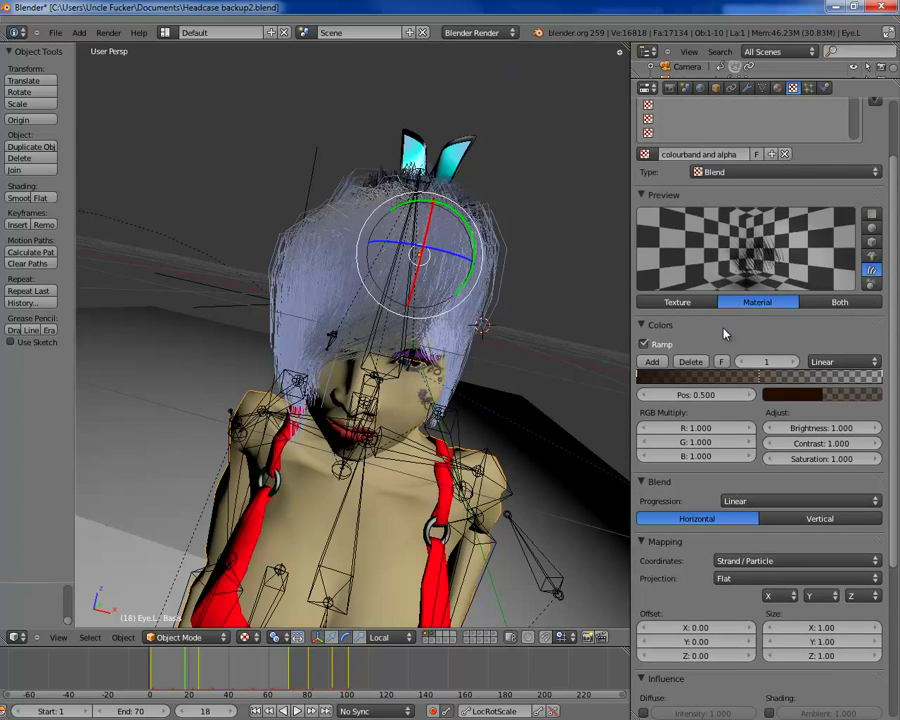
{"action": "left_click", "coordinate": [683, 174]}
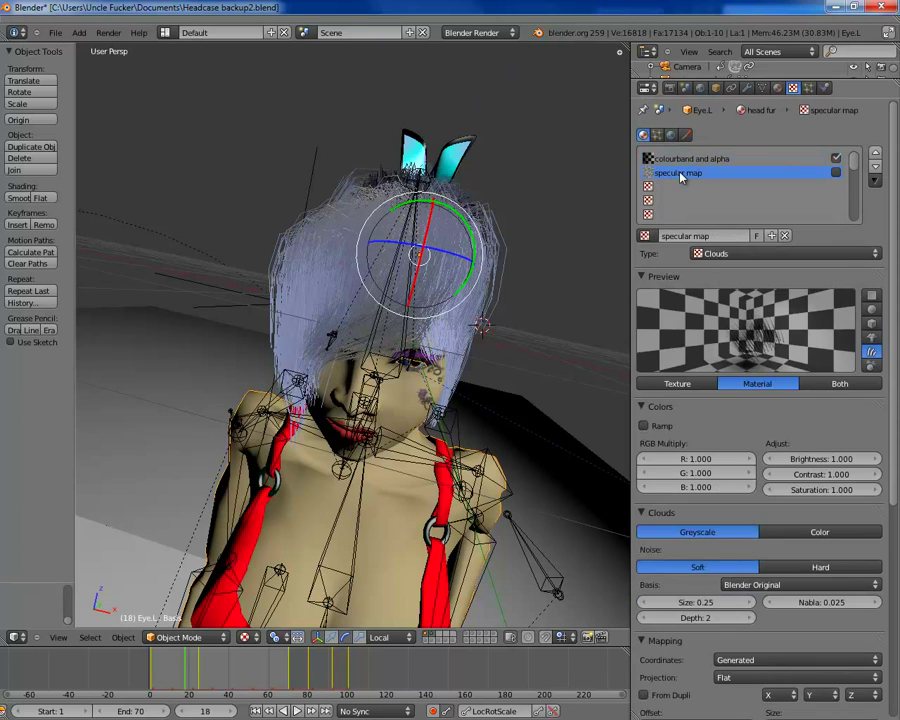
{"action": "left_click", "coordinate": [837, 173]}
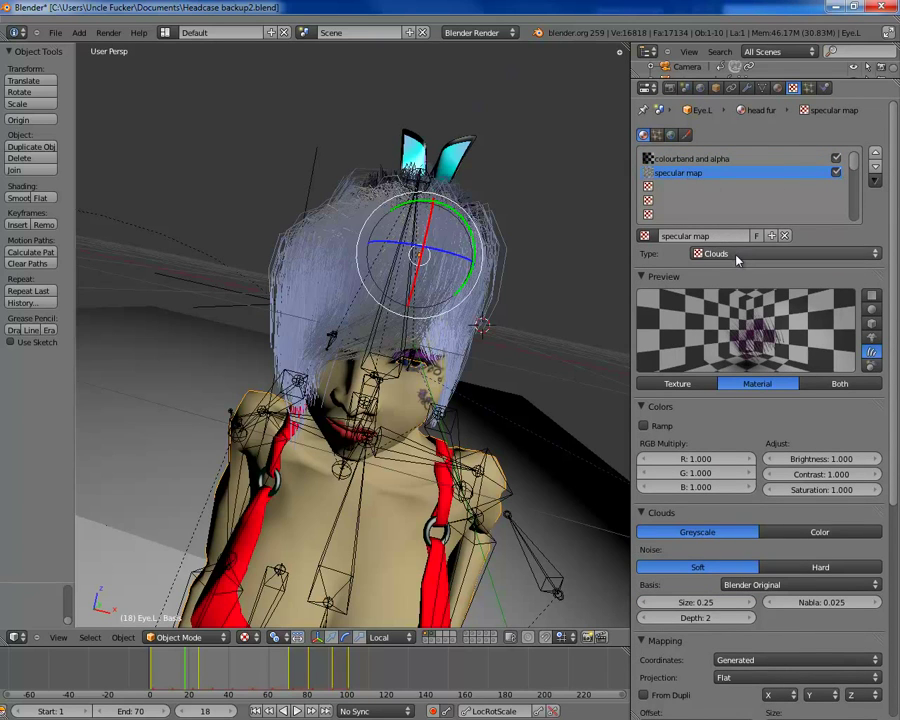
{"action": "left_click", "coordinate": [740, 256]}
{"action": "left_click", "coordinate": [714, 284]}
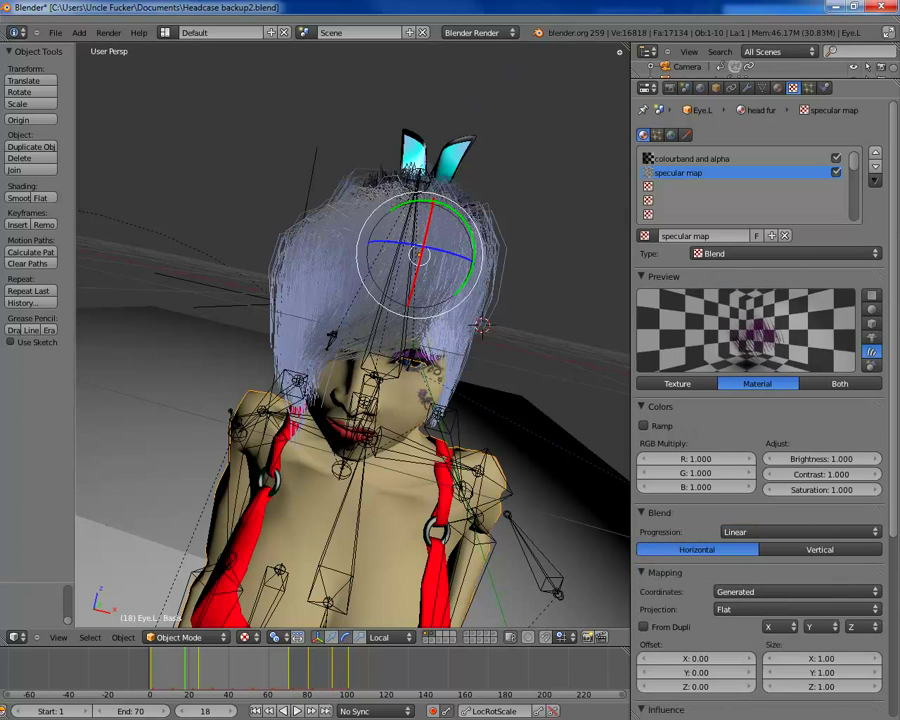
{"action": "left_click", "coordinate": [644, 427]}
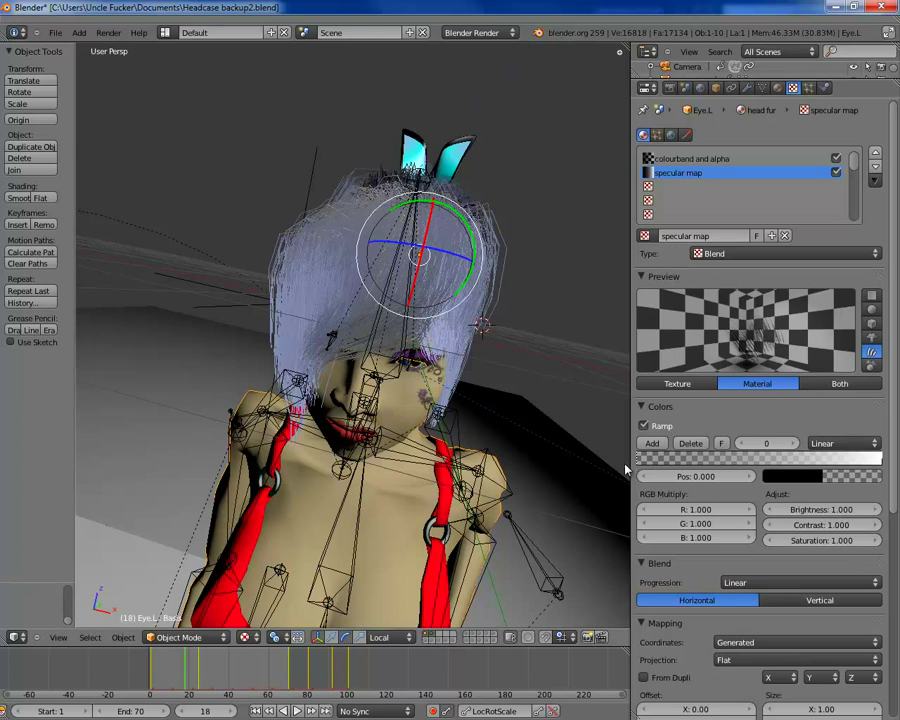
Set the alpha of the specular map ramp's first stop to 1.00 and color its last stop black
{"action": "left_click", "coordinate": [845, 477]}
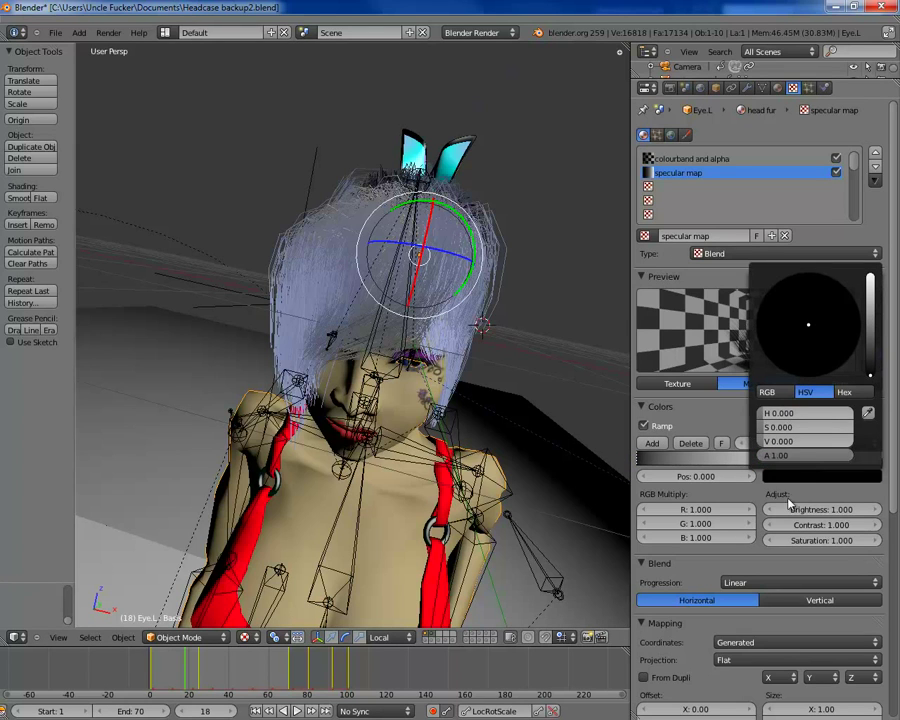
{"action": "mouse_move", "coordinate": [880, 459]}
{"action": "left_mouse_down"}
{"action": "mouse_move", "coordinate": [759, 476]}
{"action": "mouse_move", "coordinate": [884, 468]}
{"action": "left_mouse_up"}
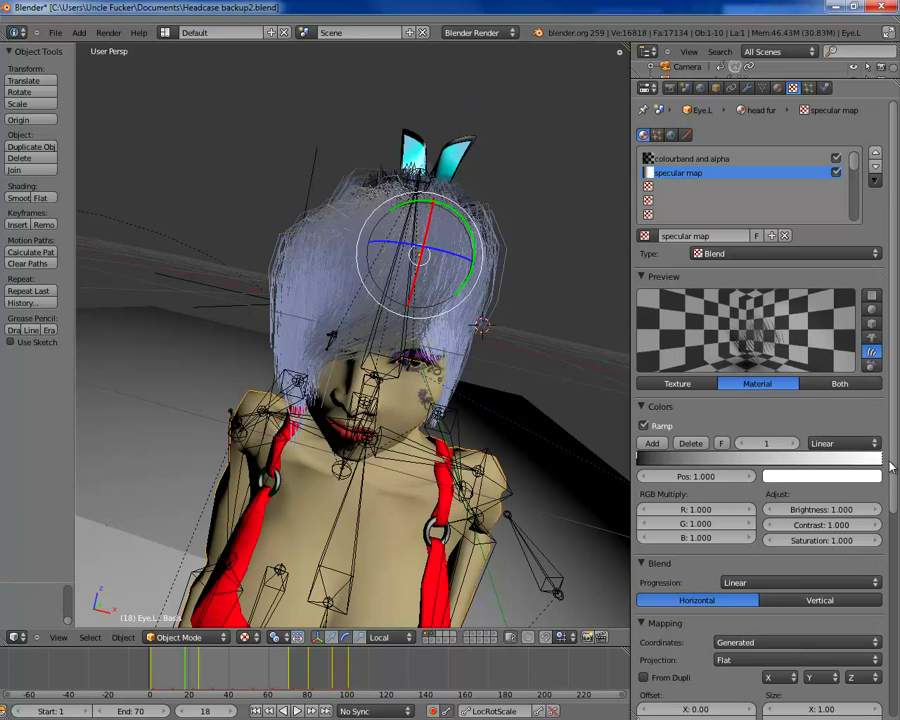
{"action": "left_click", "coordinate": [876, 476]}
{"action": "left_click_drag", "start_coordinate": [872, 362], "coordinate": [874, 382]}
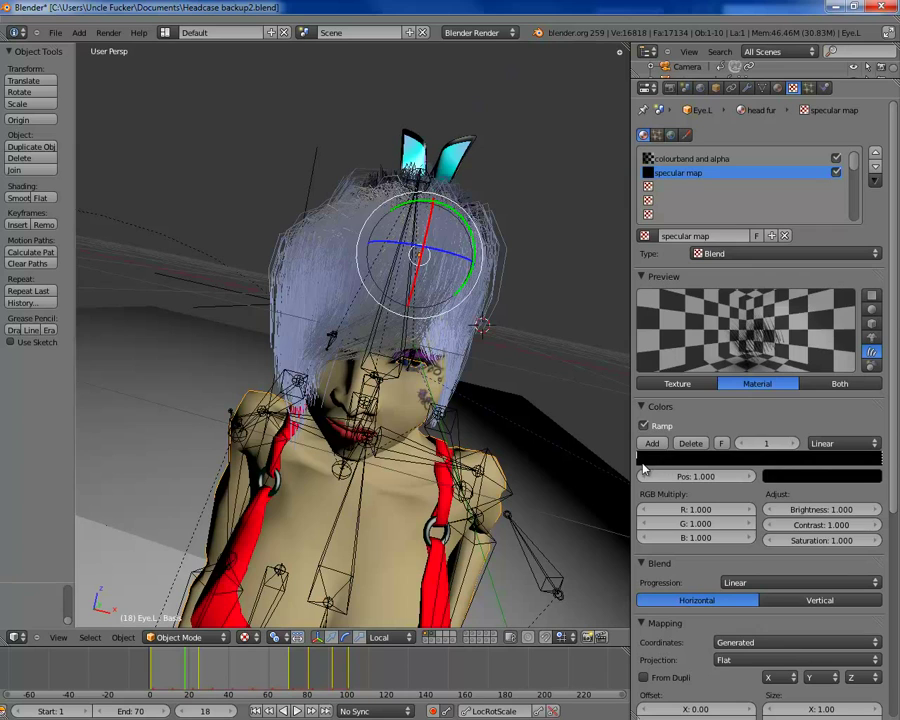
Color the specular map ramp's first stop very dark brown, about hue 0.052 and saturation 0.915
{"action": "left_click", "coordinate": [818, 475]}
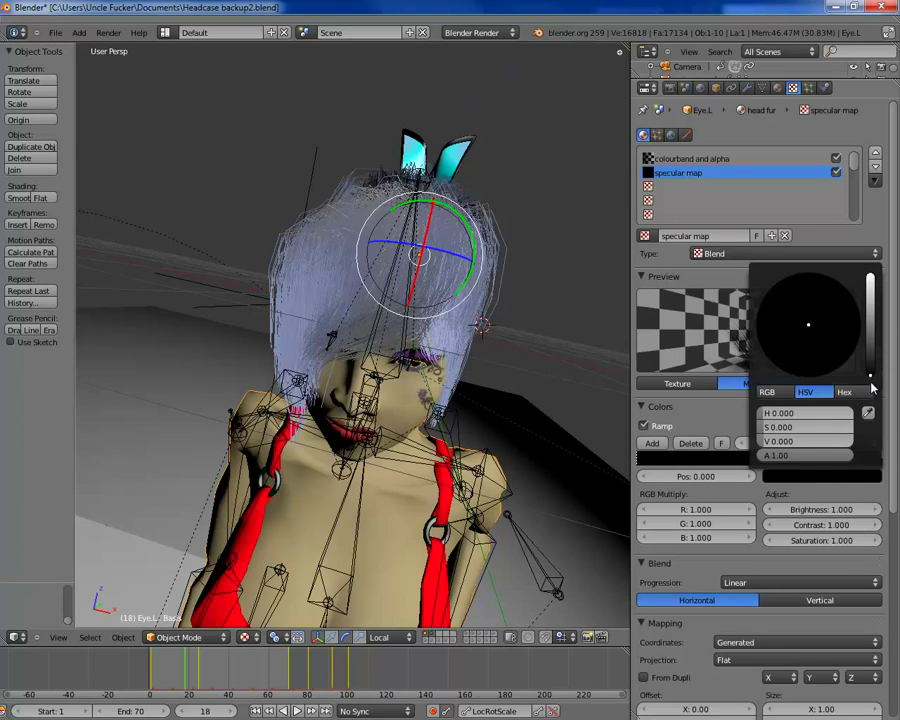
{"action": "left_click_drag", "start_coordinate": [872, 388], "coordinate": [872, 367]}
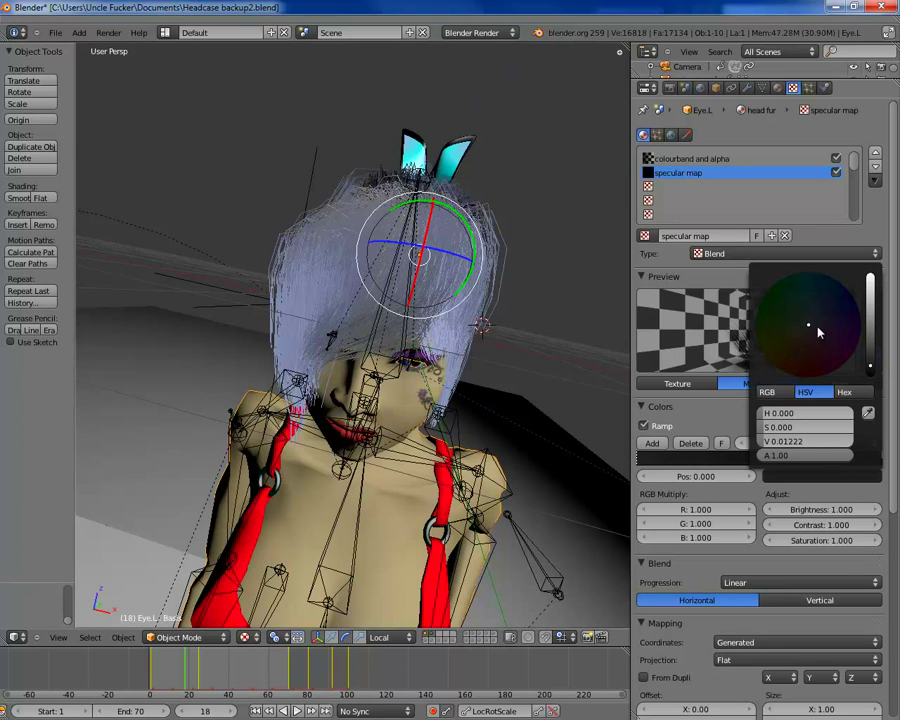
{"action": "left_click_drag", "start_coordinate": [808, 325], "coordinate": [795, 375]}
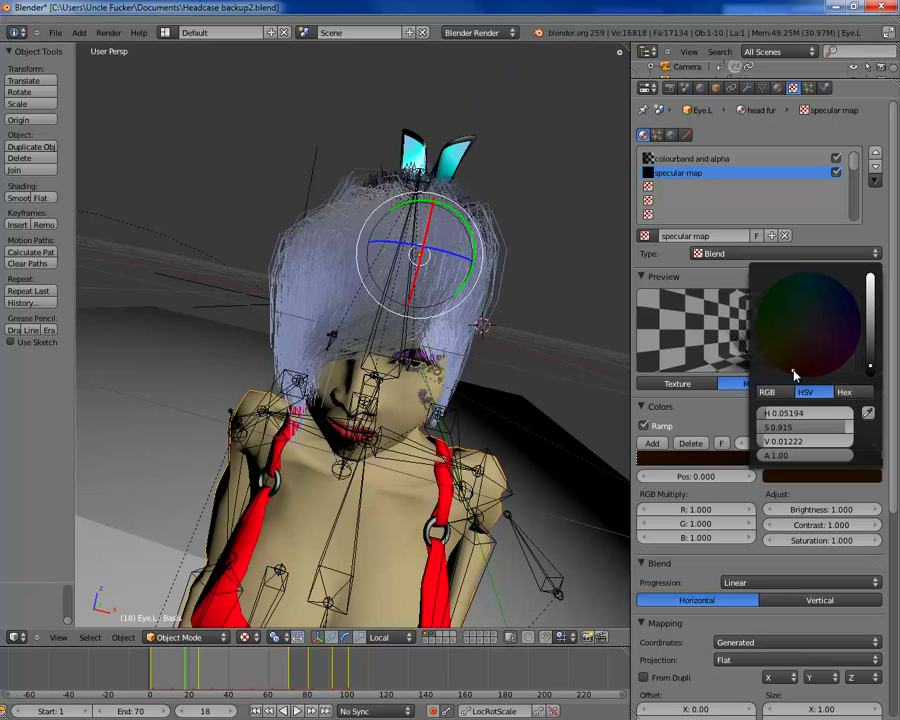
{"action": "left_click_drag", "start_coordinate": [873, 372], "coordinate": [873, 377]}
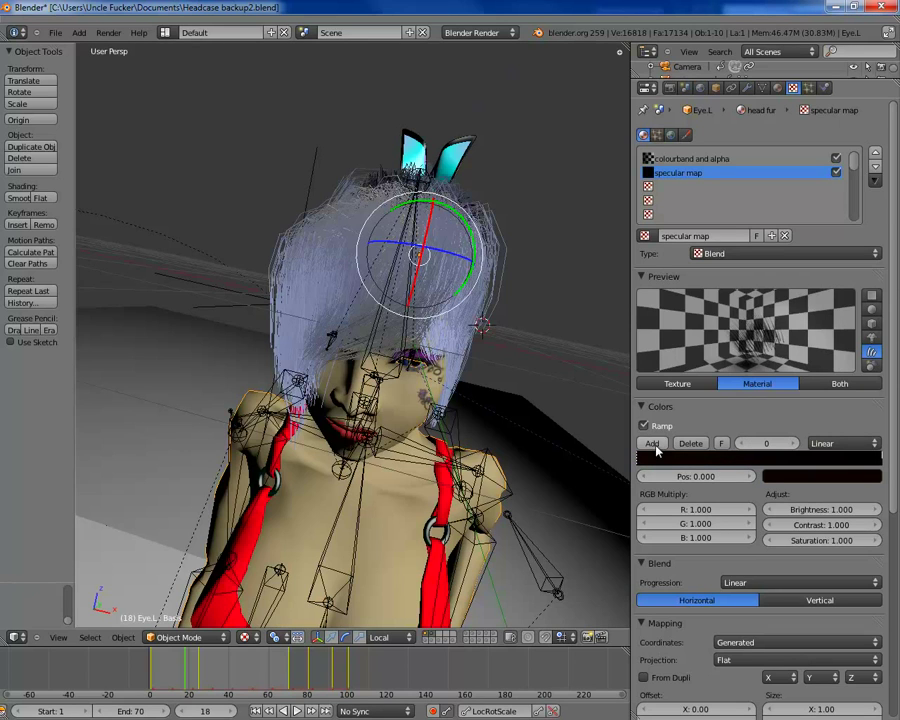
Add a middle stop at position 0.500 to the specular map's color ramp and color it dark brown
{"action": "left_click", "coordinate": [822, 476]}
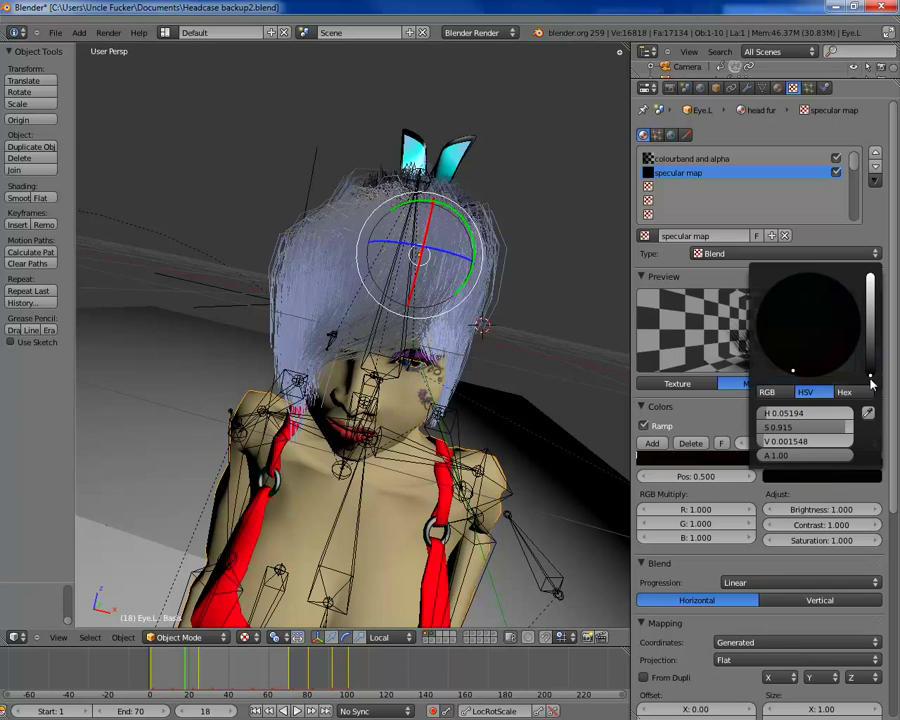
{"action": "left_click_drag", "start_coordinate": [873, 375], "coordinate": [872, 370]}
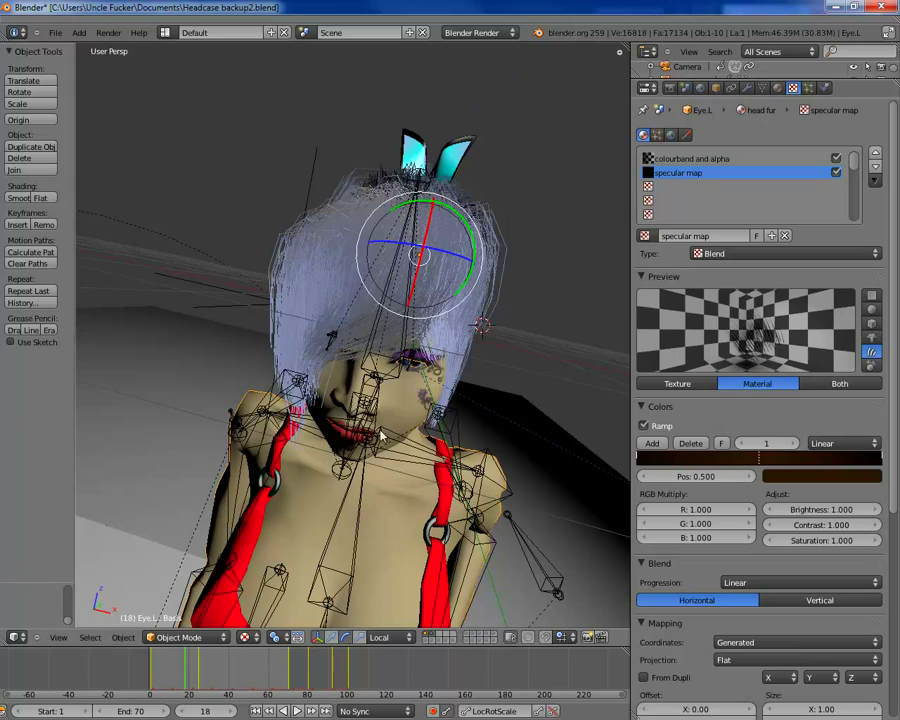
{"action": "middle_click_drag", "start_coordinate": [382, 428], "coordinate": [716, 438]}
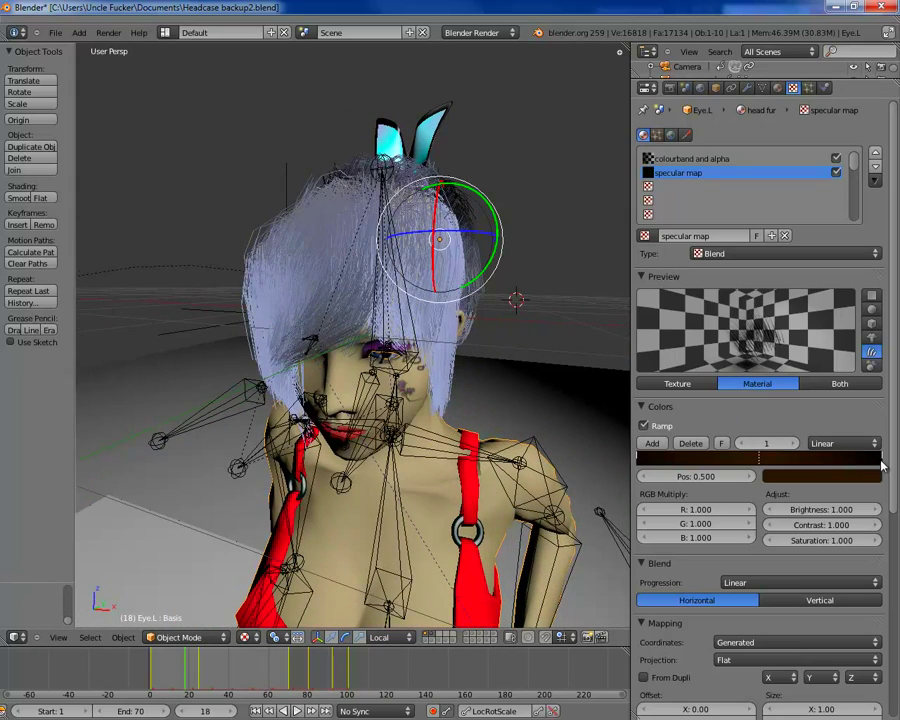
Move the specular map ramp's last stop to position 0.616 and its first stop to 0.307
{"action": "left_click", "coordinate": [785, 457], "text": "ctrl"}
{"action": "left_click_drag", "start_coordinate": [783, 467], "coordinate": [787, 469]}
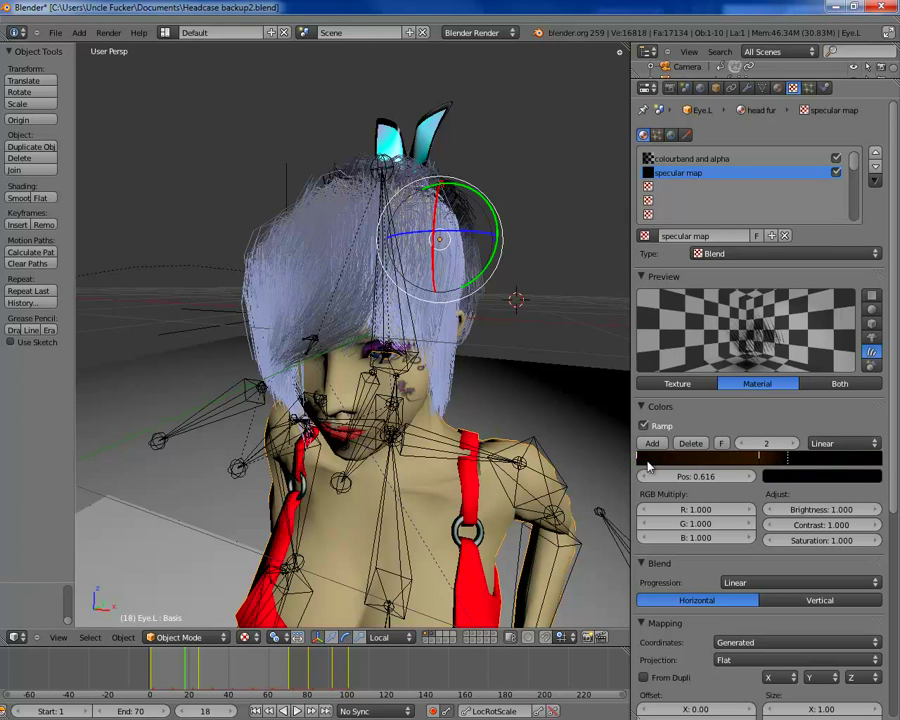
{"action": "left_click_drag", "start_coordinate": [641, 461], "coordinate": [712, 463]}
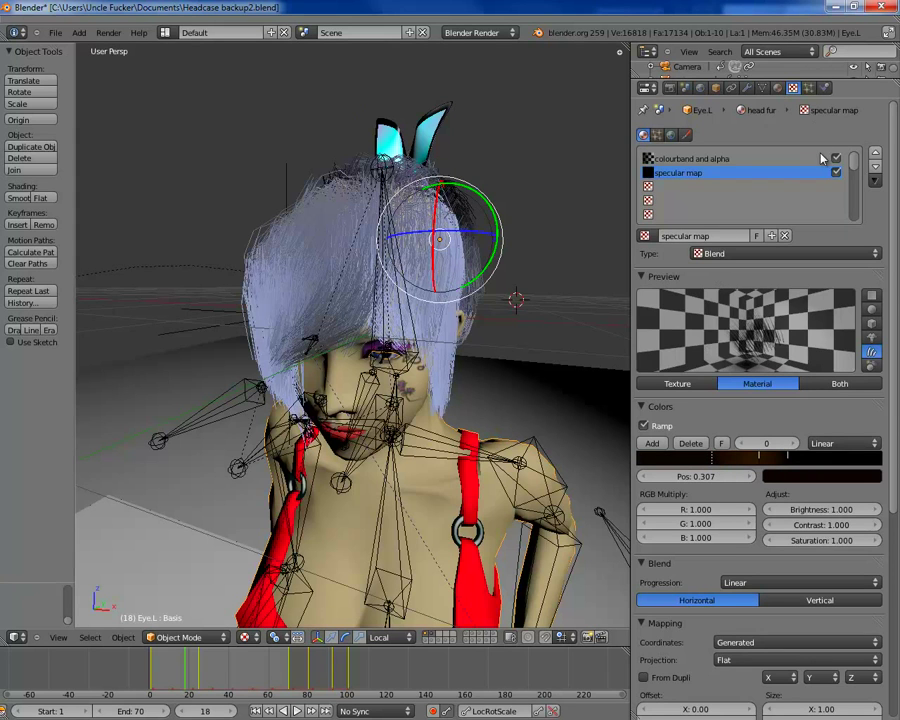
Examine the color ramps of the hair reference material's colourband and specular map textures for comparison
{"action": "left_click", "coordinate": [777, 88]}
{"action": "scroll", "coordinate": [763, 326], "scroll_direction": "up", "scroll_amount": 3}
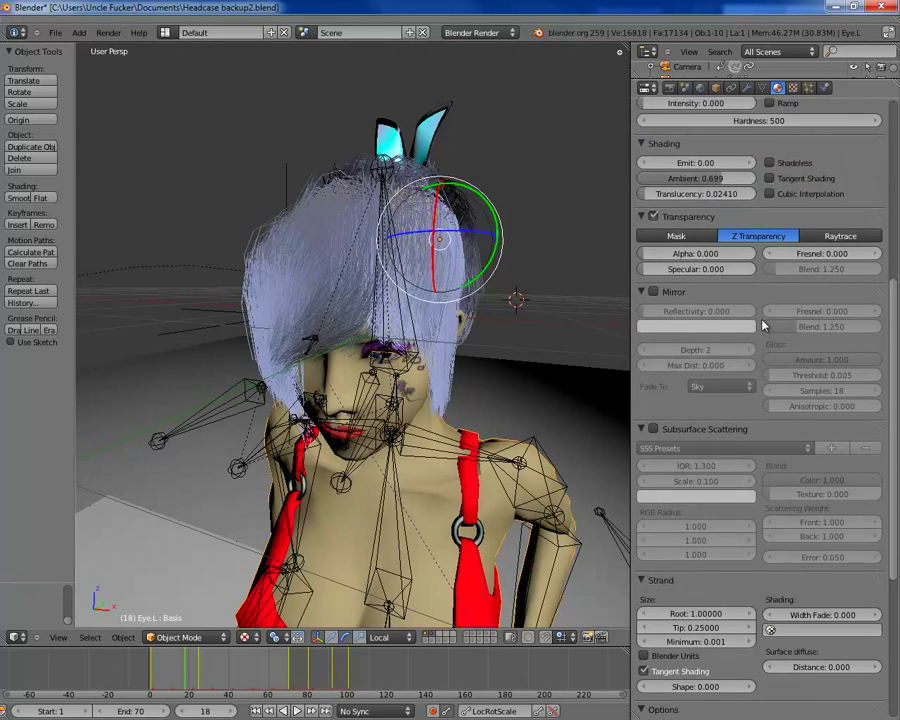
{"action": "scroll", "coordinate": [763, 326], "scroll_direction": "up", "scroll_amount": 9}
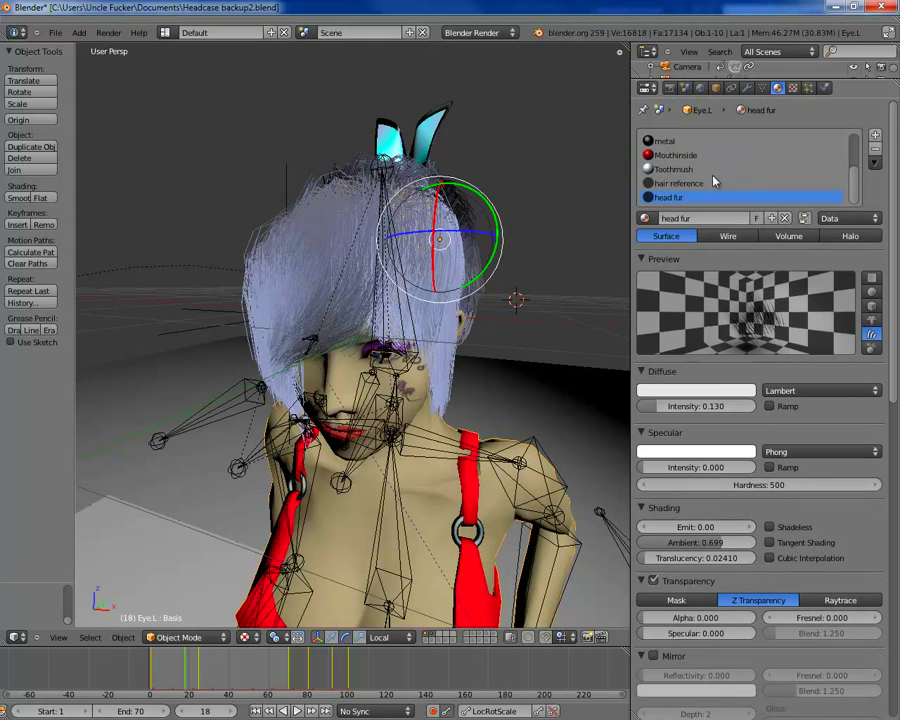
{"action": "left_click", "coordinate": [712, 183]}
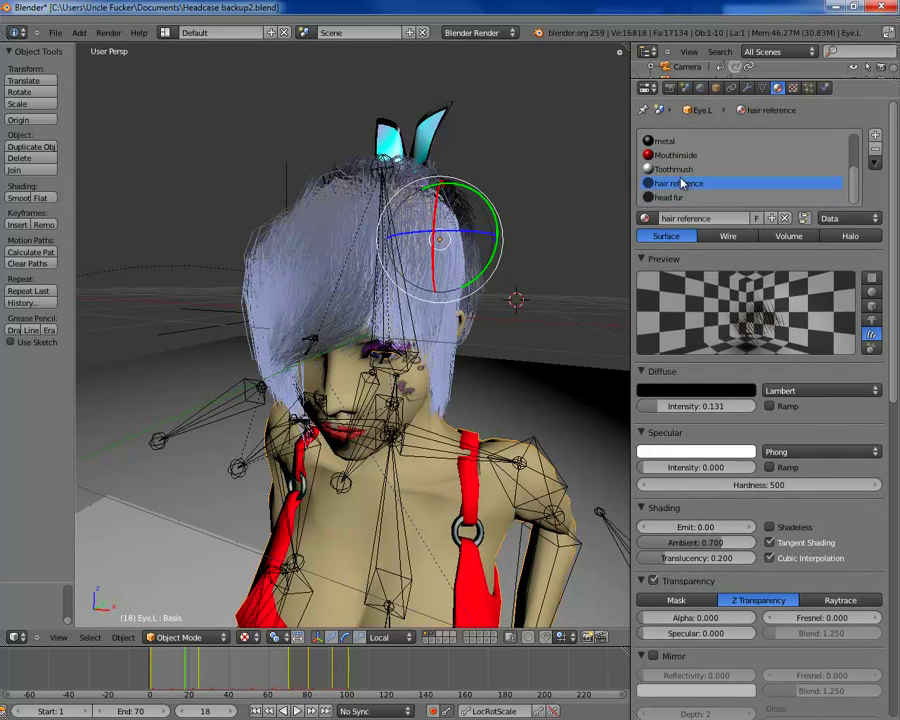
{"action": "left_click", "coordinate": [792, 89]}
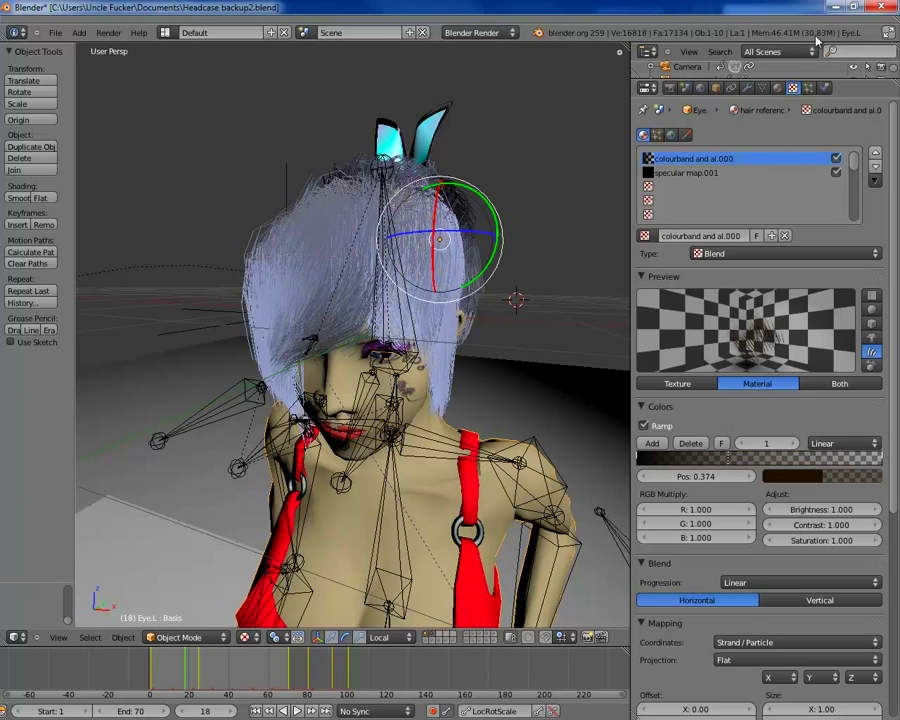
{"action": "left_click", "coordinate": [687, 174]}
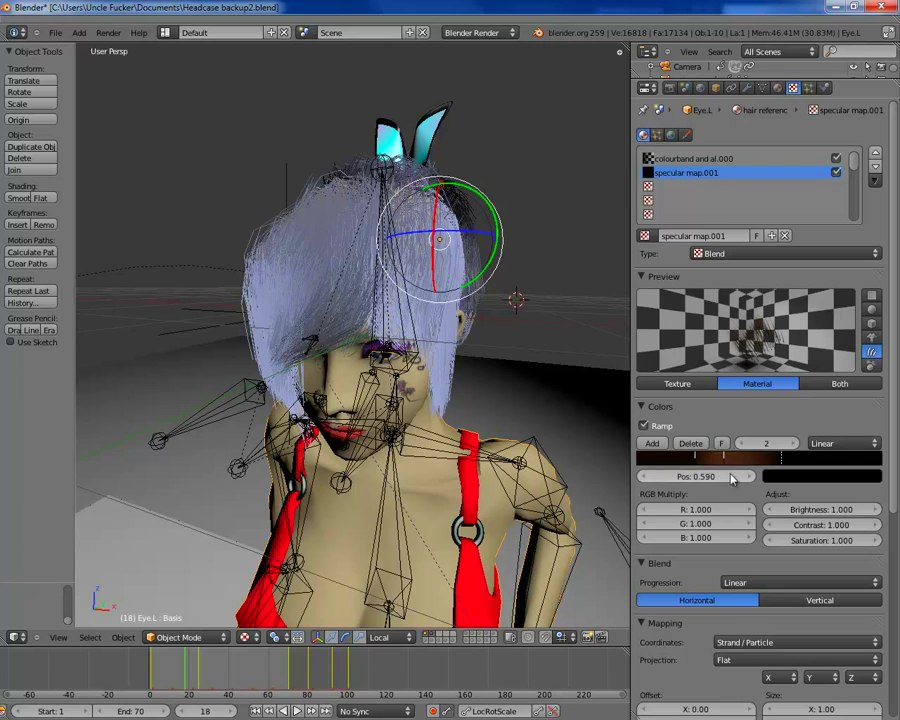
{"action": "left_click", "coordinate": [777, 89]}
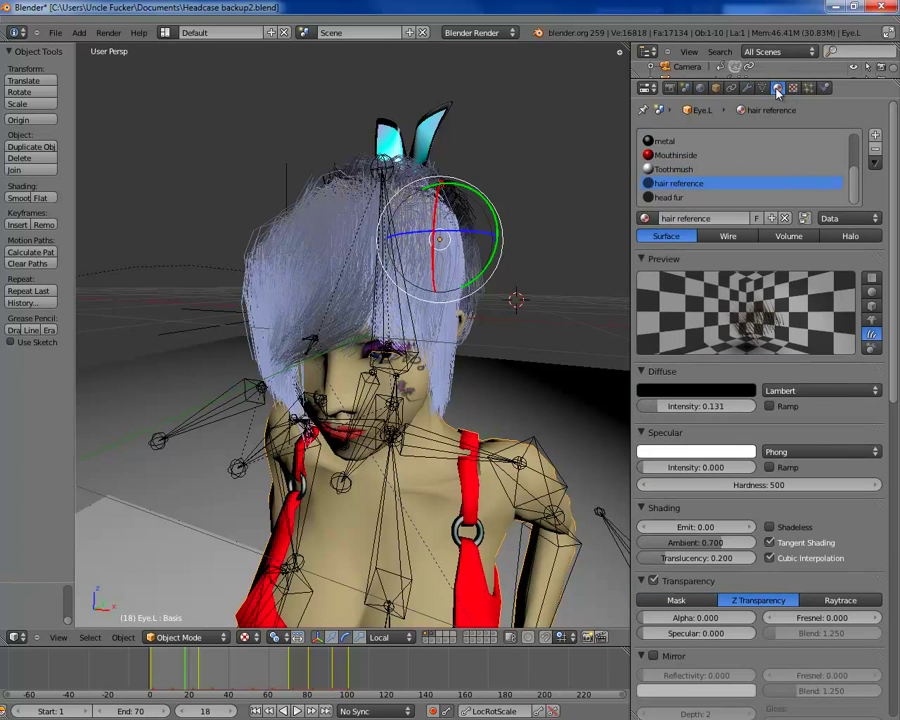
In the head fur material's specular map ramp, move the first stop to position 0.266 and shift the middle stop closer to it
{"action": "left_click", "coordinate": [674, 198]}
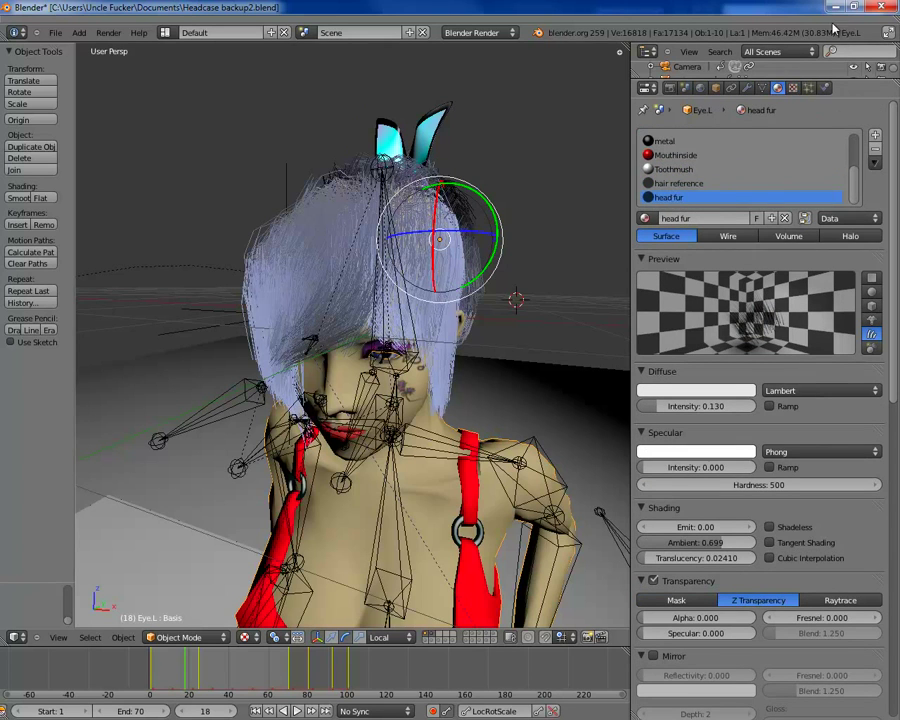
{"action": "left_click", "coordinate": [793, 89]}
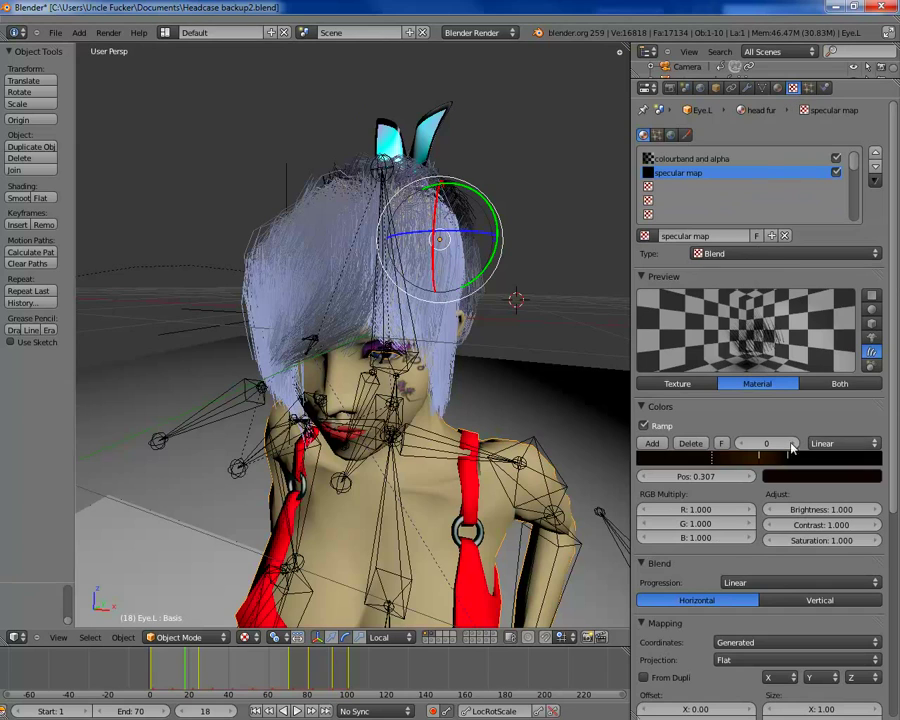
{"action": "mouse_move", "coordinate": [711, 464]}
{"action": "left_mouse_down"}
{"action": "mouse_move", "coordinate": [742, 466]}
{"action": "mouse_move", "coordinate": [704, 465]}
{"action": "left_mouse_up"}
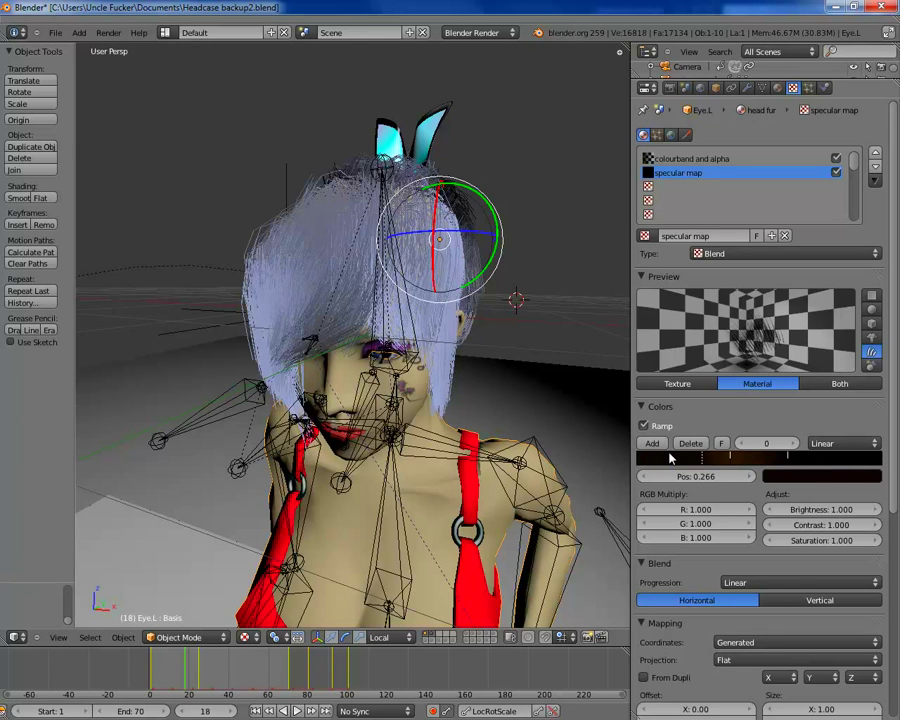
Set the specular map's coordinates to Strand / Particle, disable its diffuse color influence and enable specular intensity and color
{"action": "scroll", "coordinate": [878, 474], "scroll_direction": "down", "scroll_amount": 3}
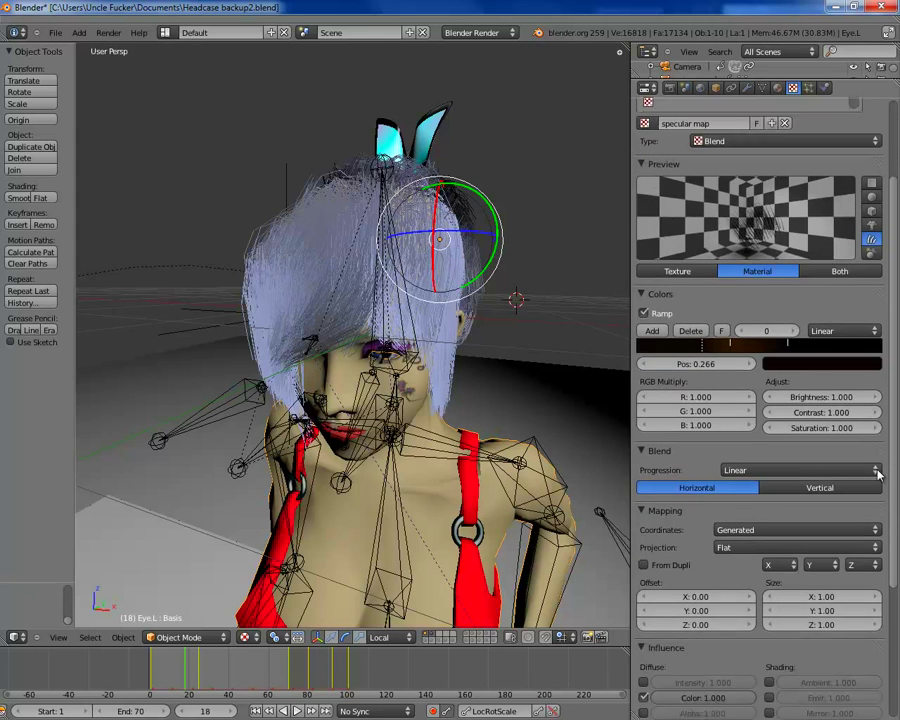
{"action": "scroll", "coordinate": [877, 470], "scroll_direction": "down", "scroll_amount": 1}
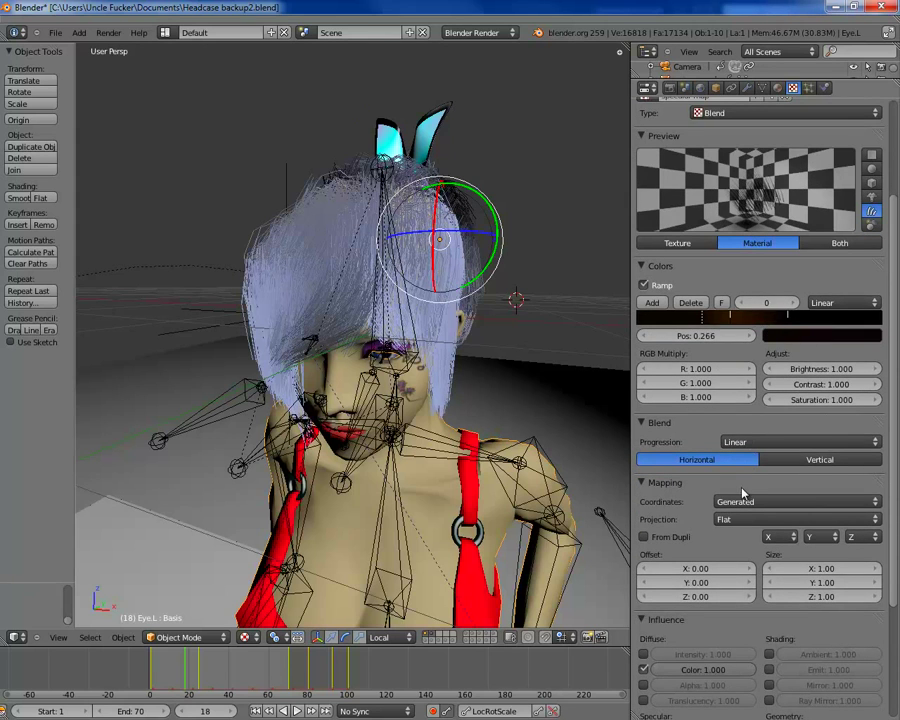
{"action": "scroll", "coordinate": [742, 492], "scroll_direction": "down", "scroll_amount": 6}
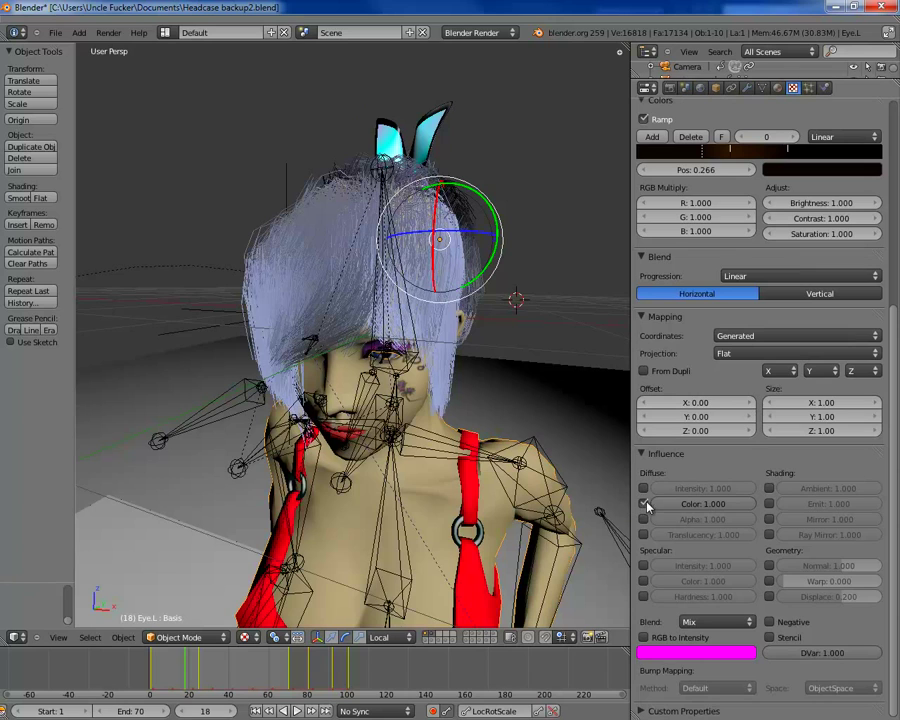
{"action": "left_click", "coordinate": [644, 504]}
{"action": "left_click", "coordinate": [746, 338]}
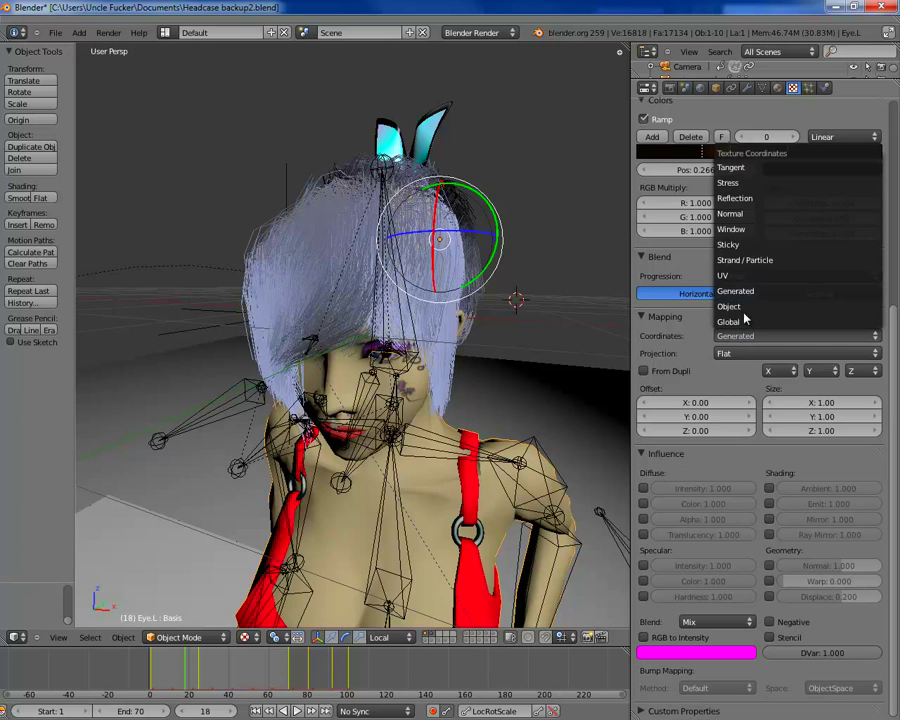
{"action": "left_click", "coordinate": [750, 262]}
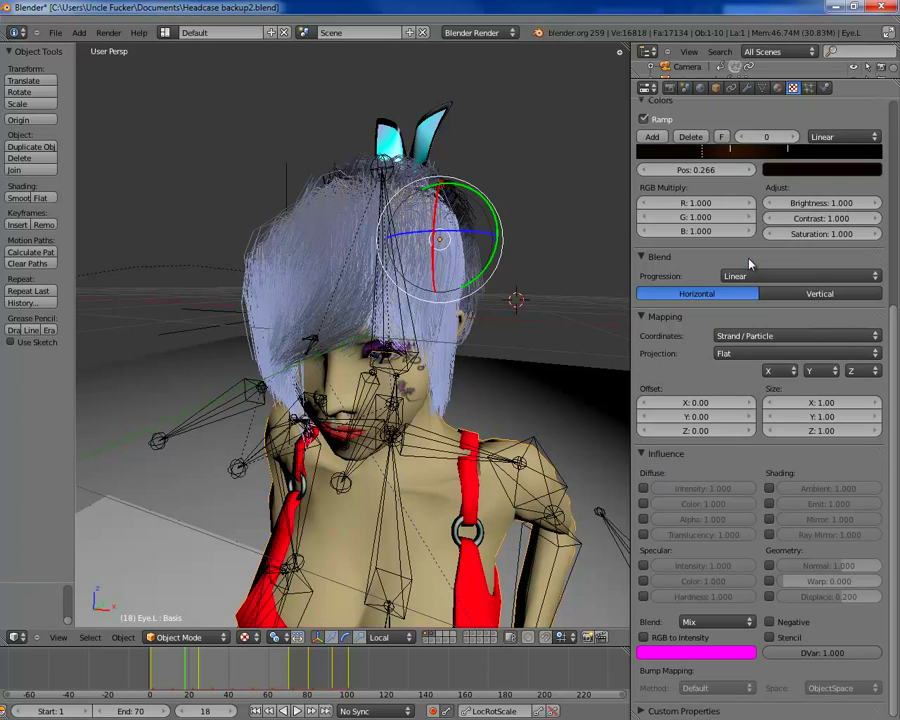
{"action": "left_click", "coordinate": [644, 566]}
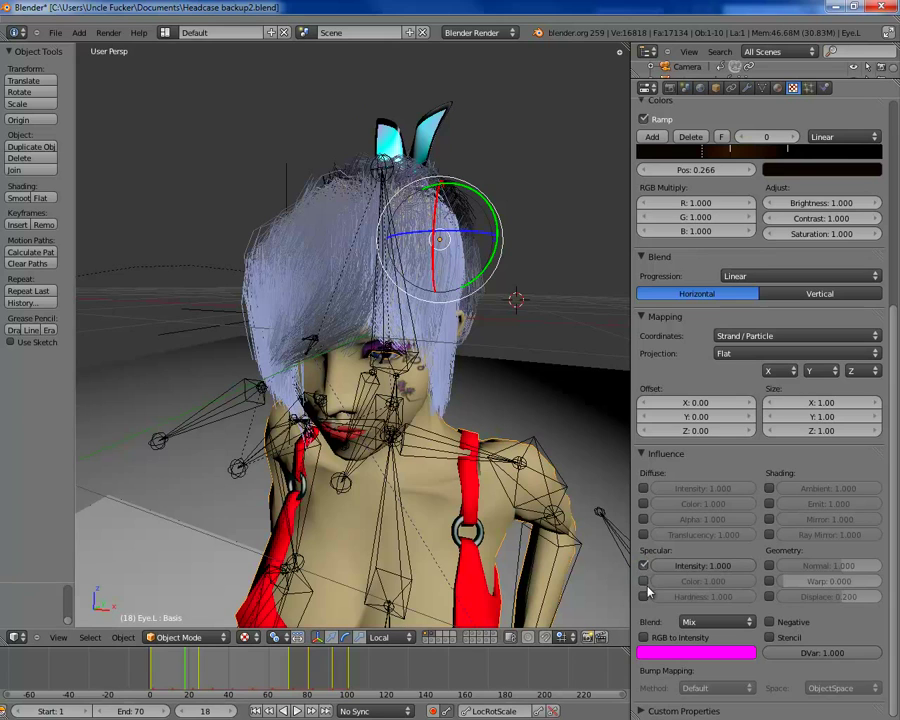
{"action": "left_click", "coordinate": [643, 581]}
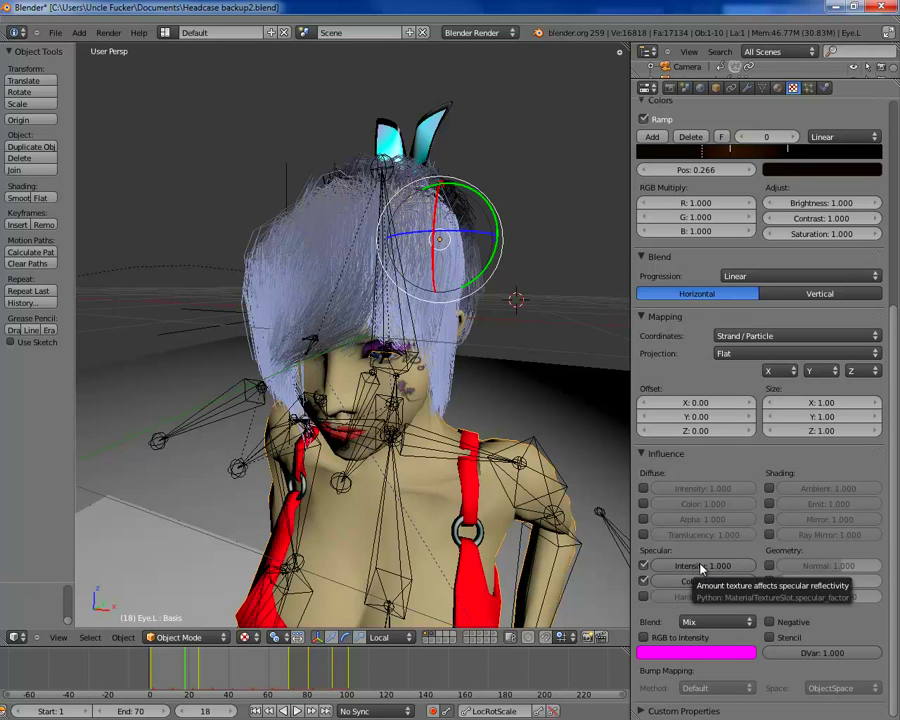
Render a still image of frame 18 to check the hair material
{"action": "scroll", "coordinate": [701, 568], "scroll_direction": "up", "scroll_amount": 4}
{"action": "scroll", "coordinate": [701, 622], "scroll_direction": "down", "scroll_amount": 3}
{"action": "scroll", "coordinate": [740, 636], "scroll_direction": "up", "scroll_amount": 6}
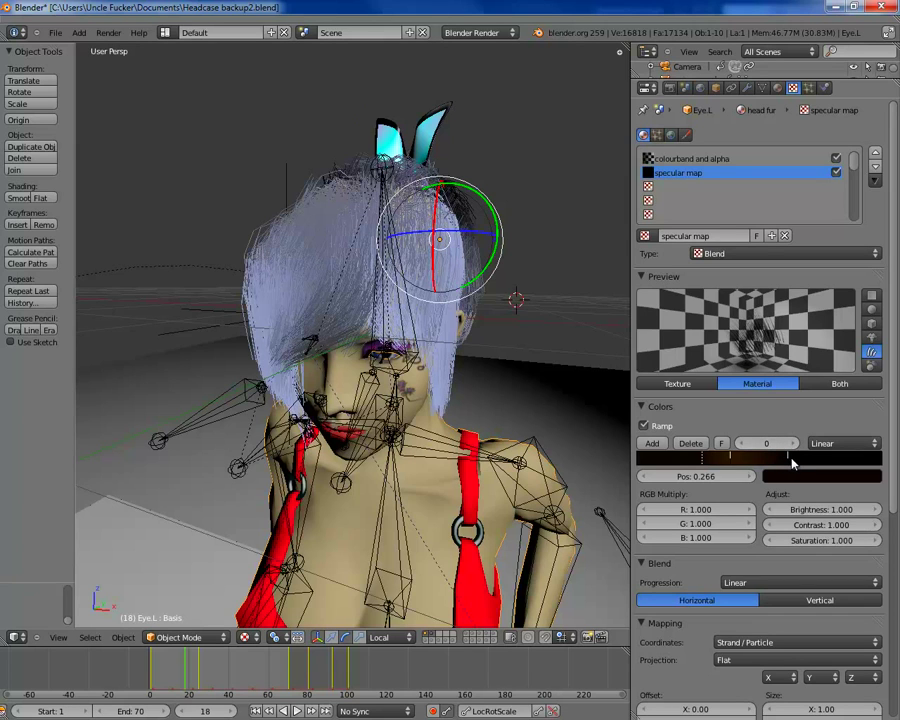
{"action": "left_click", "coordinate": [110, 35]}
{"action": "left_click", "coordinate": [114, 48]}
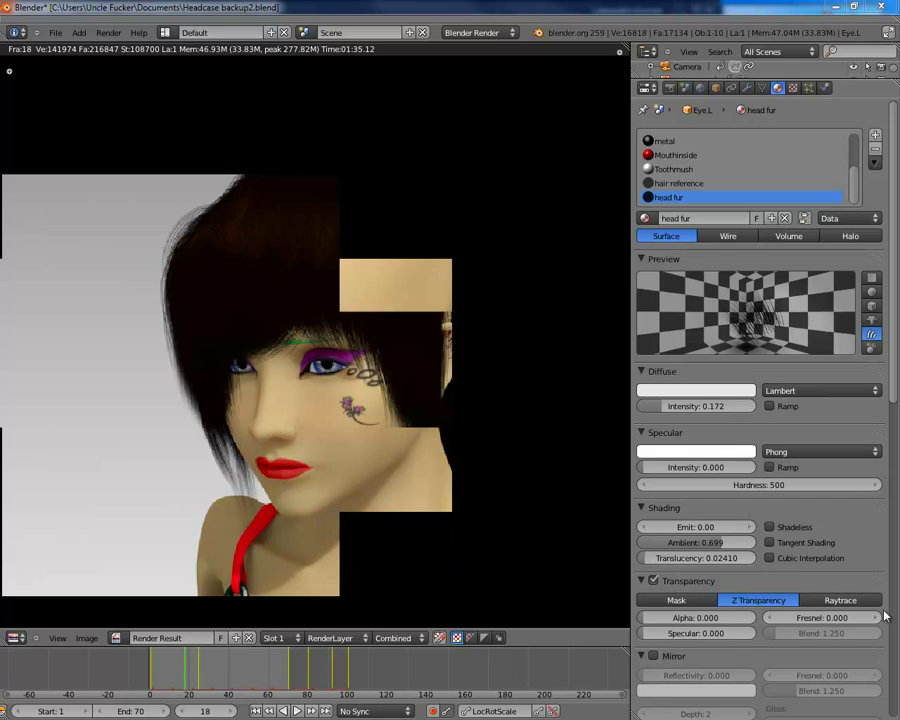
Enable Cubic Interpolation and Tangent Shading for the head fur material and render the image again
{"action": "left_click", "coordinate": [771, 558]}
{"action": "left_click", "coordinate": [770, 543]}
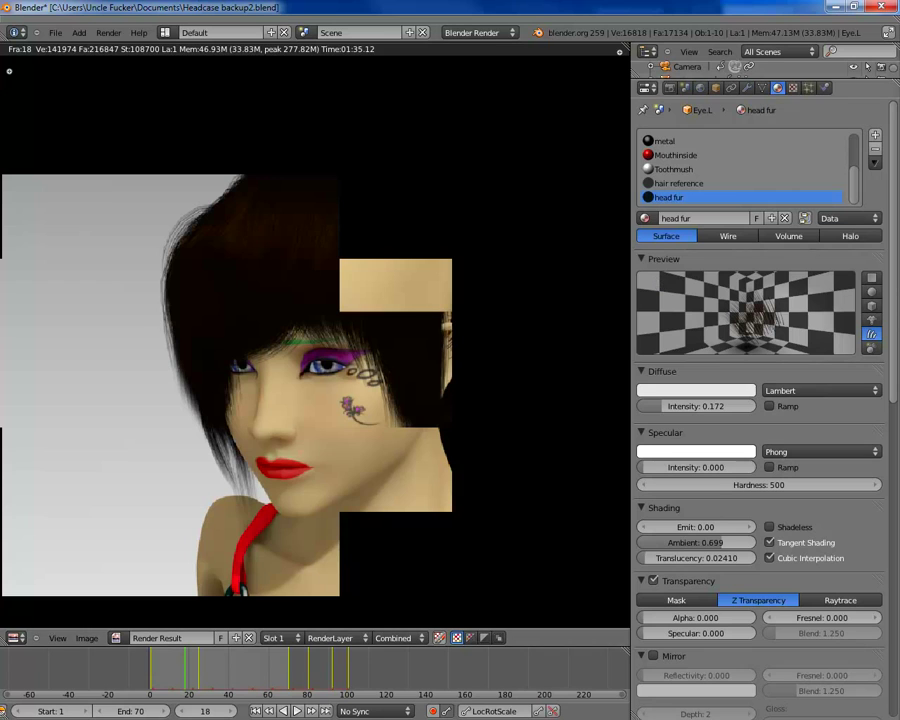
{"action": "key", "text": "F12"}
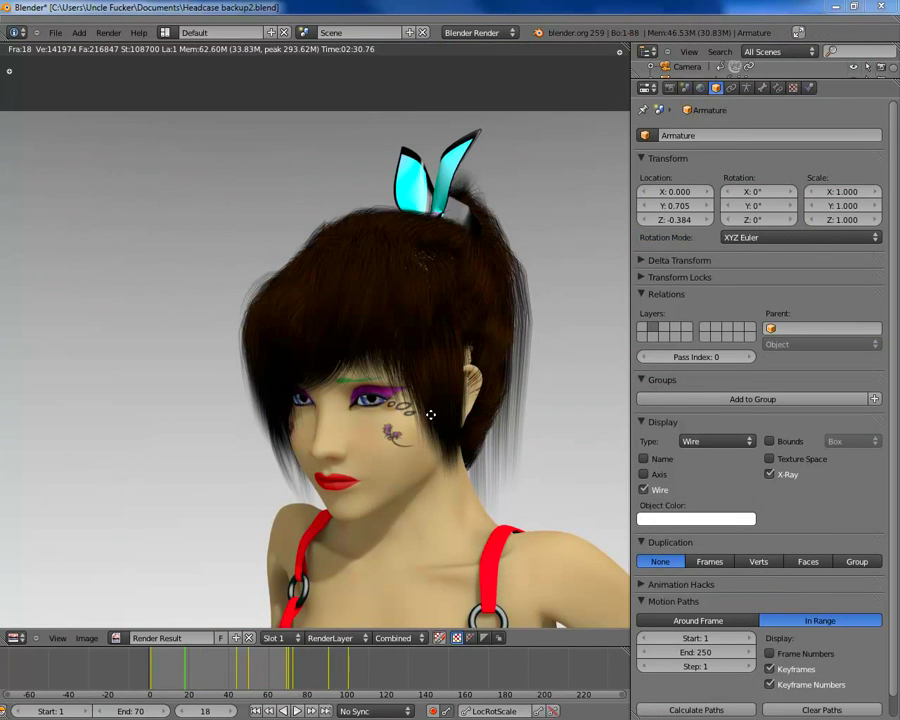
{"action": "middle_click_drag", "start_coordinate": [430, 414], "coordinate": [390, 369]}
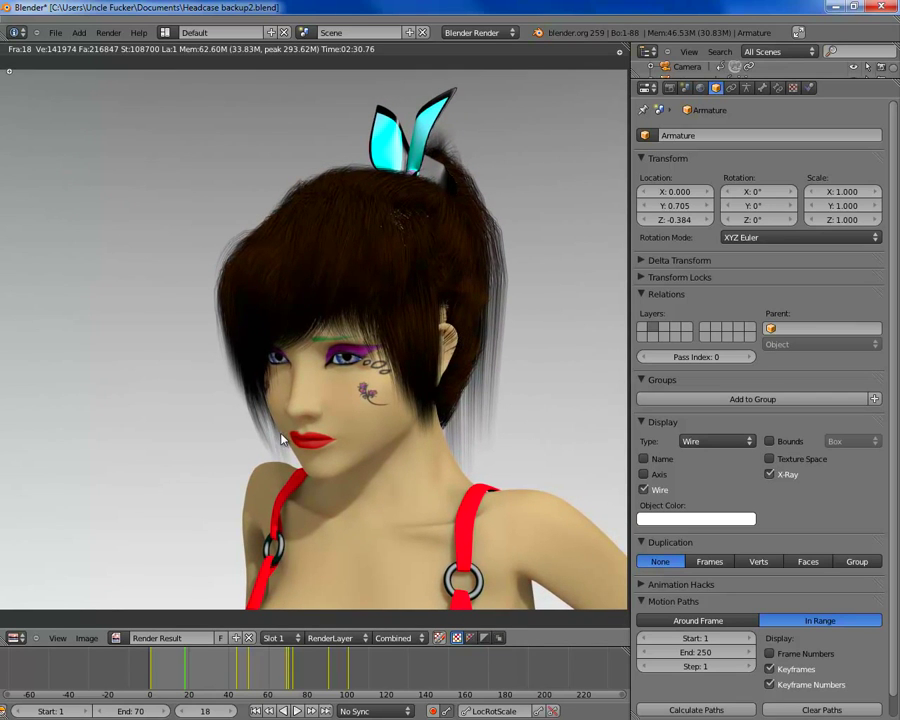
Switch from the render result back to the 3D view and select the head mesh that carries the hair
{"action": "left_click", "coordinate": [15, 637]}
{"action": "left_click", "coordinate": [30, 623]}
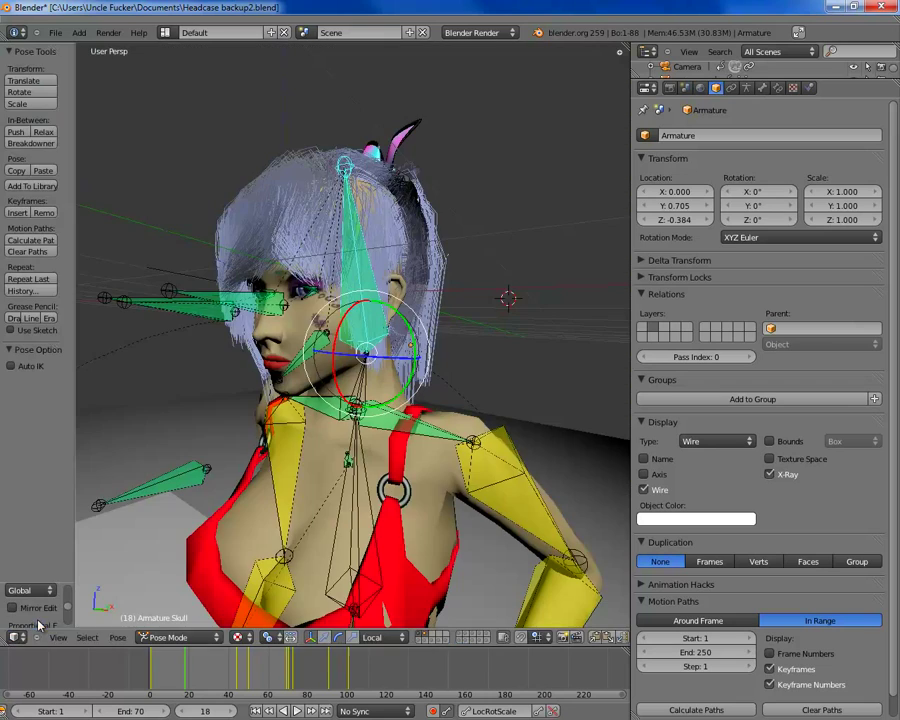
{"action": "middle_click_drag", "start_coordinate": [347, 470], "coordinate": [400, 268]}
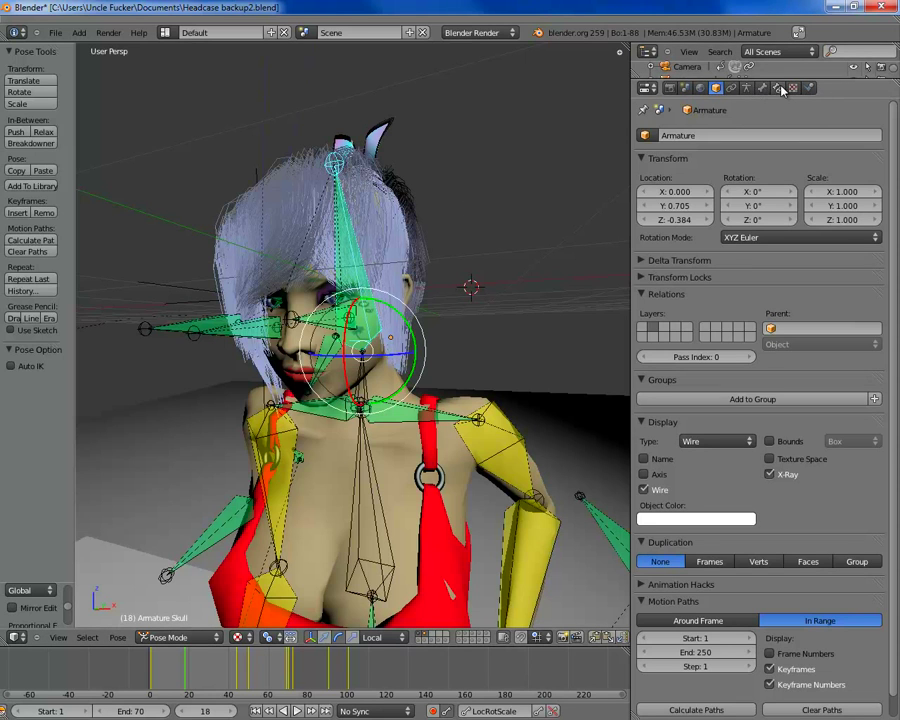
{"action": "right_click", "coordinate": [297, 255]}
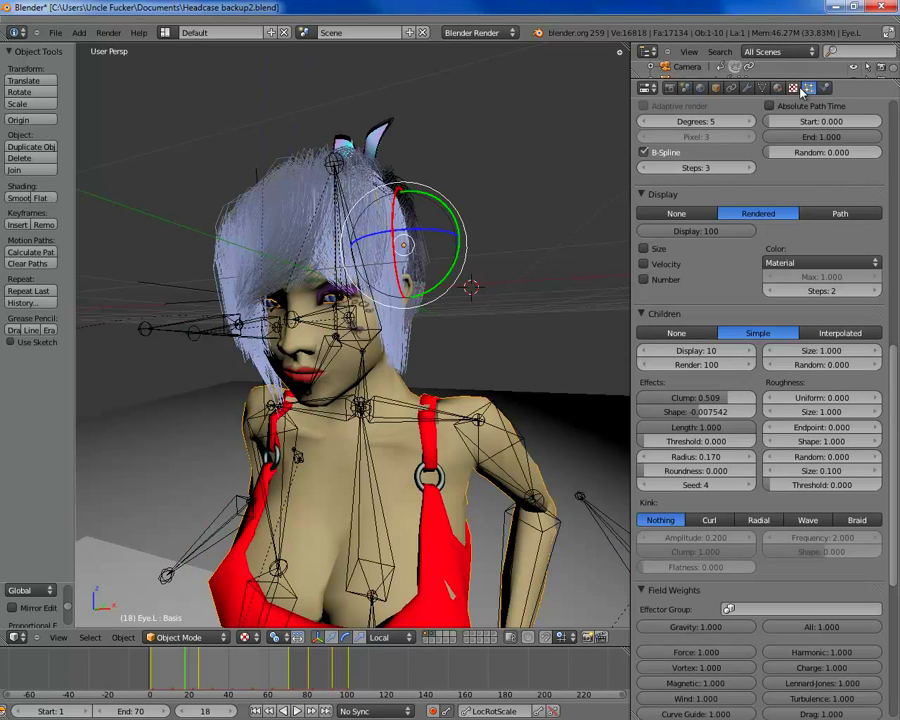
Set the number of rendered children in the hair particle system to 250
{"action": "scroll", "coordinate": [773, 441], "scroll_direction": "down", "scroll_amount": 3}
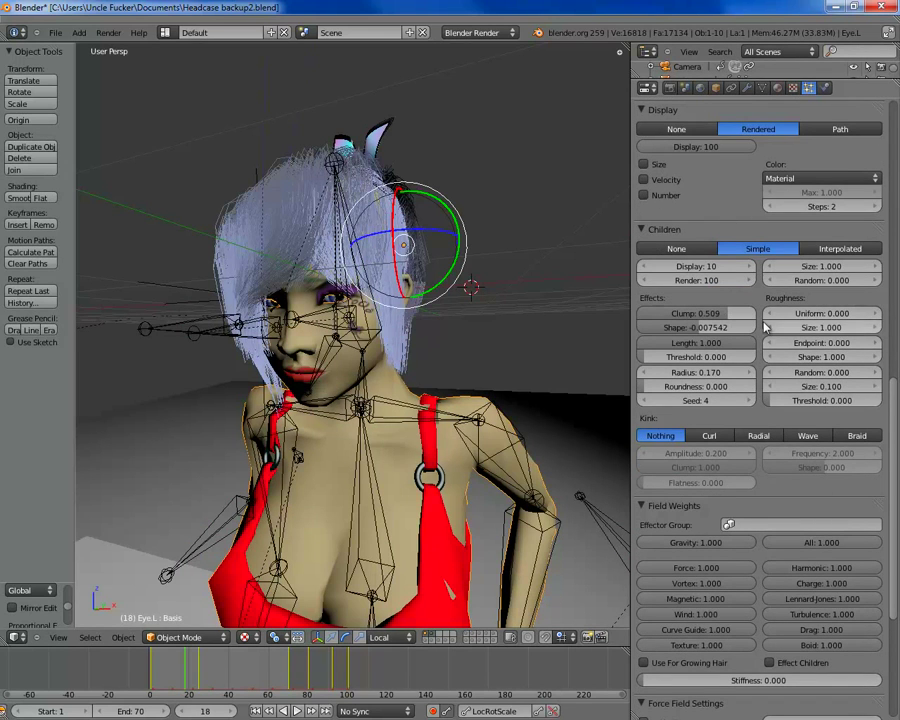
{"action": "scroll", "coordinate": [697, 354], "scroll_direction": "down", "scroll_amount": 3}
{"action": "scroll", "coordinate": [720, 380], "scroll_direction": "down", "scroll_amount": 3}
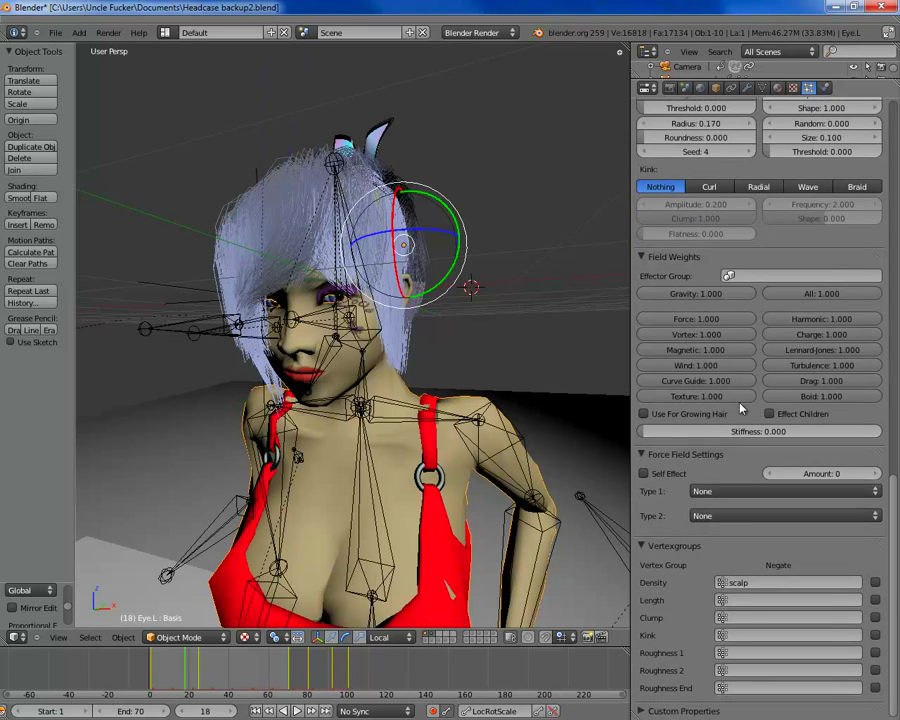
{"action": "scroll", "coordinate": [765, 440], "scroll_direction": "up", "scroll_amount": 5}
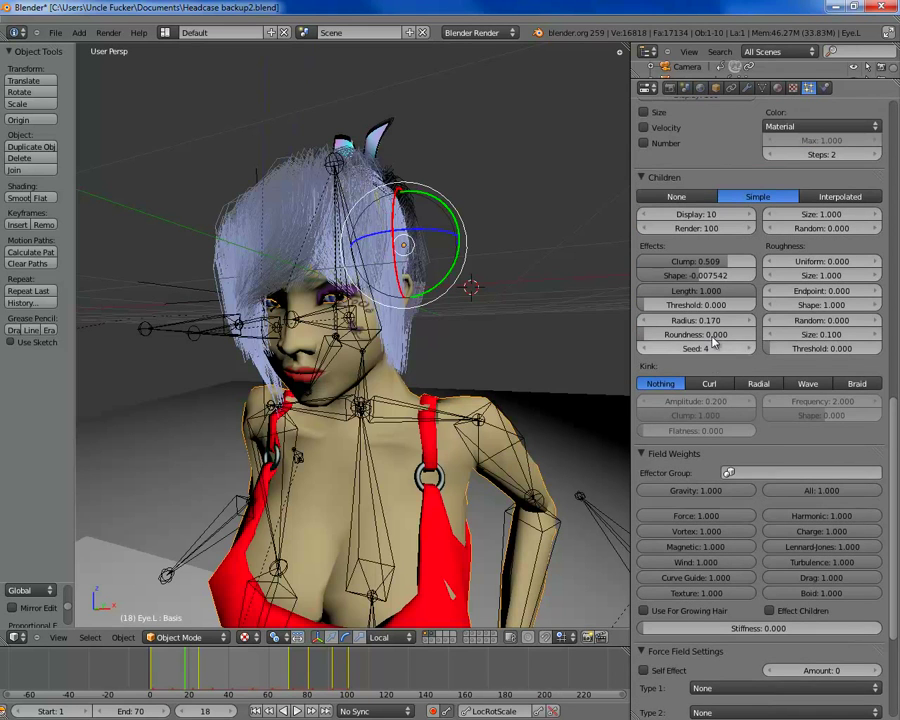
{"action": "scroll", "coordinate": [765, 318], "scroll_direction": "up", "scroll_amount": 3}
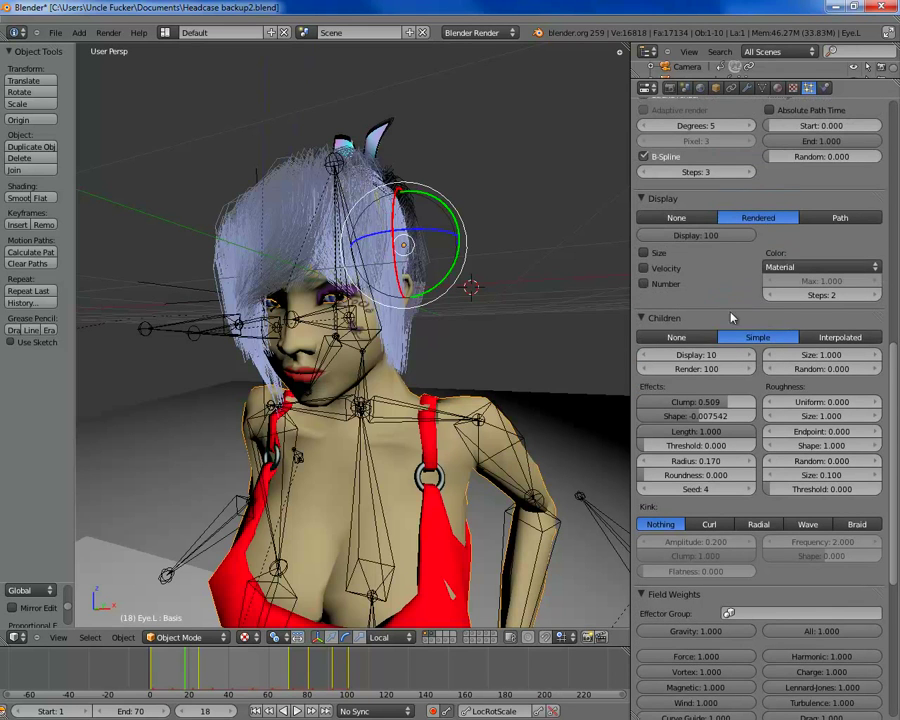
{"action": "left_click", "coordinate": [702, 369]}
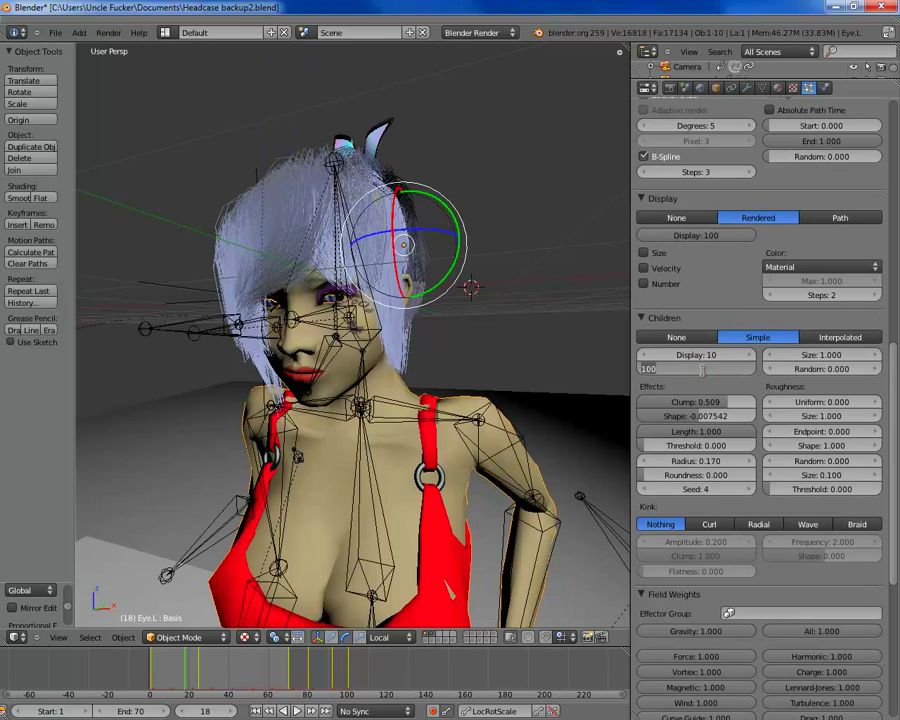
{"action": "type", "text": "250"}
{"action": "key", "text": "Return"}
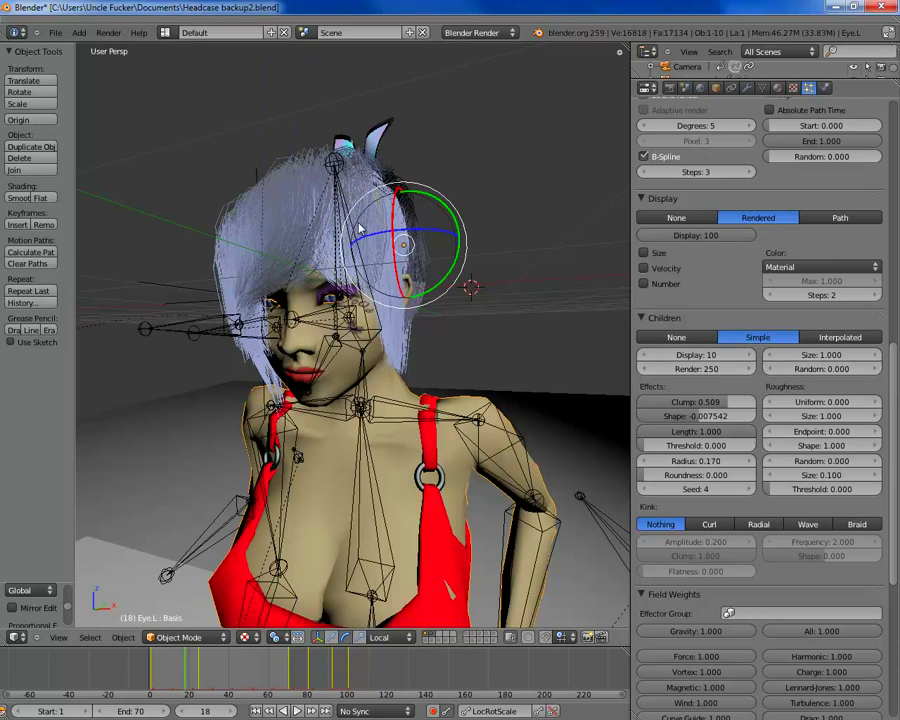
Set the strand root size of the head fur material to 0.5 and render the still image again
{"action": "middle_click_drag", "start_coordinate": [350, 195], "coordinate": [450, 287]}
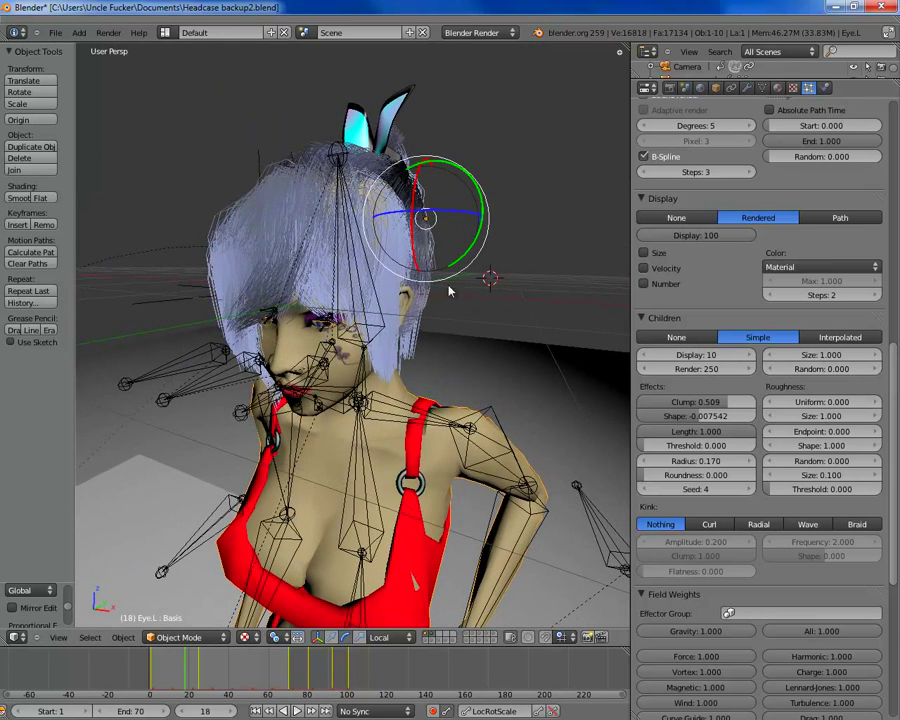
{"action": "left_click", "coordinate": [779, 88]}
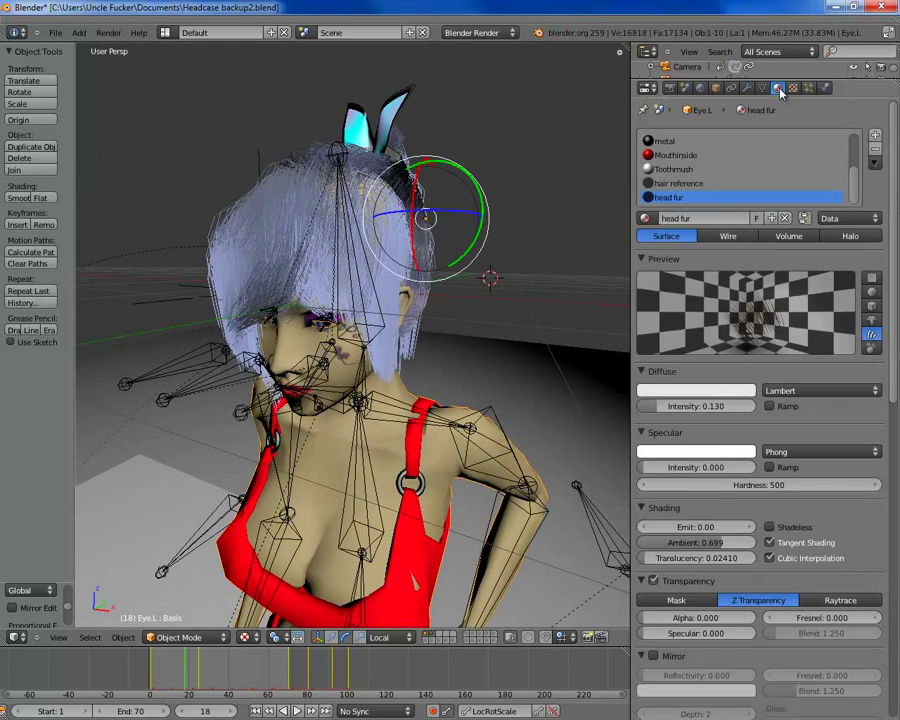
{"action": "scroll", "coordinate": [717, 551], "scroll_direction": "down", "scroll_amount": 3}
{"action": "scroll", "coordinate": [717, 551], "scroll_direction": "down", "scroll_amount": 12}
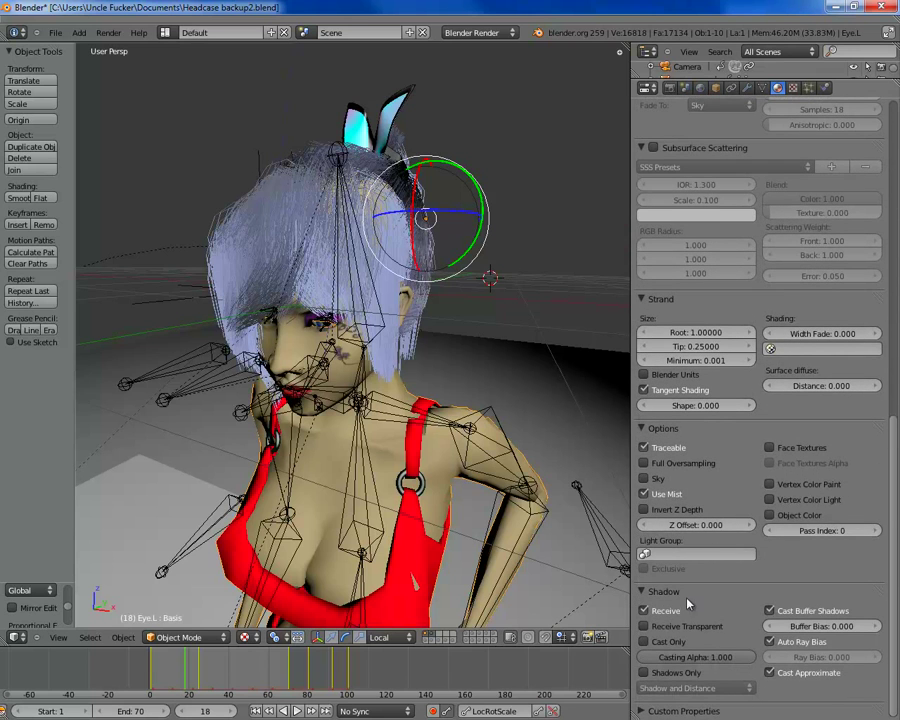
{"action": "scroll", "coordinate": [701, 575], "scroll_direction": "up", "scroll_amount": 3}
{"action": "scroll", "coordinate": [700, 562], "scroll_direction": "up", "scroll_amount": 13}
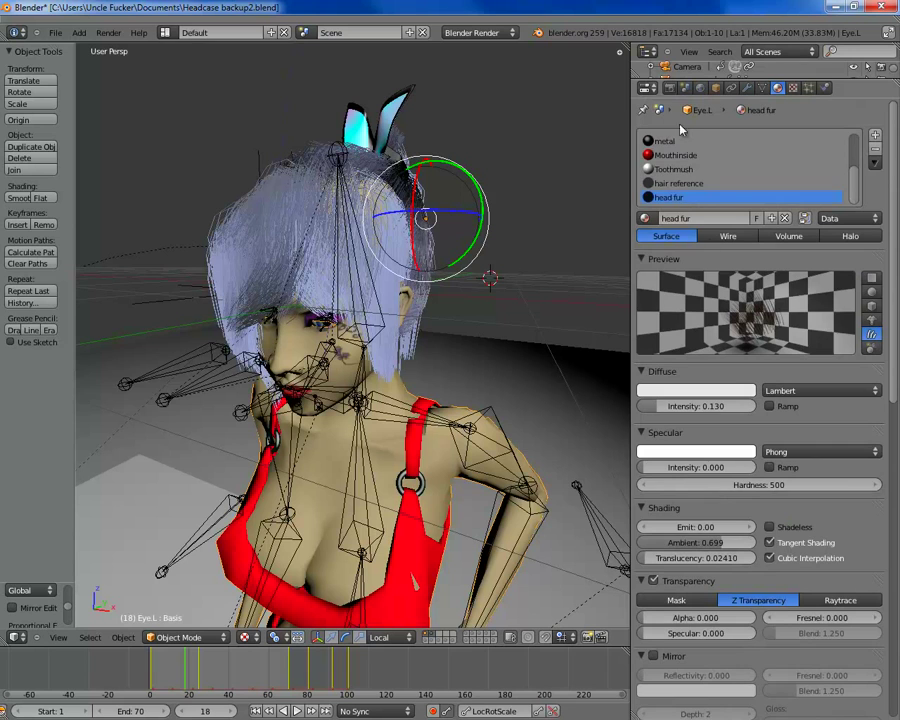
{"action": "scroll", "coordinate": [712, 499], "scroll_direction": "down", "scroll_amount": 11}
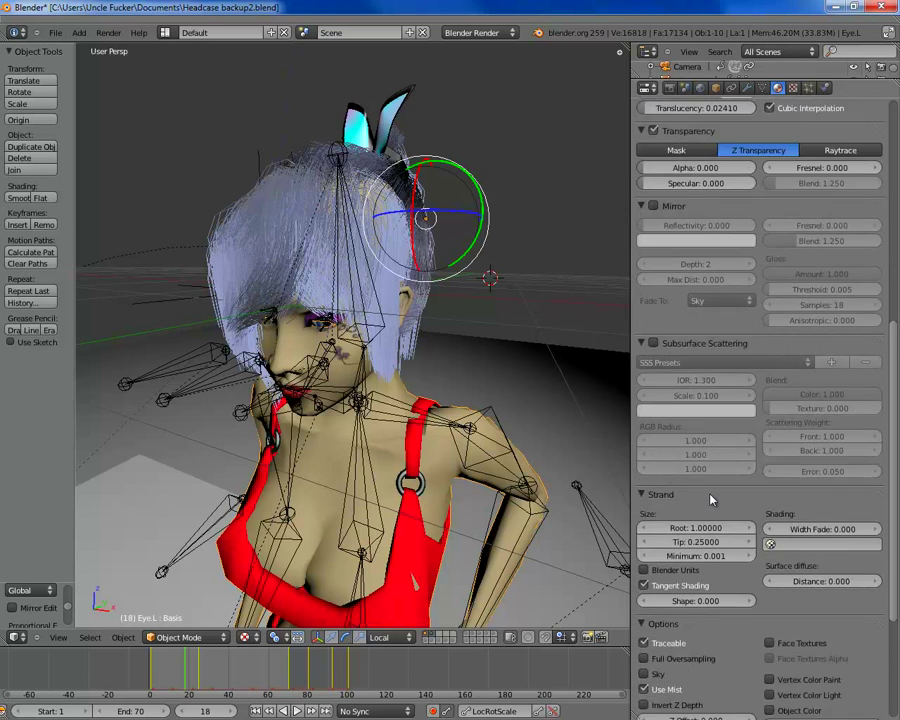
{"action": "scroll", "coordinate": [712, 499], "scroll_direction": "down", "scroll_amount": 5}
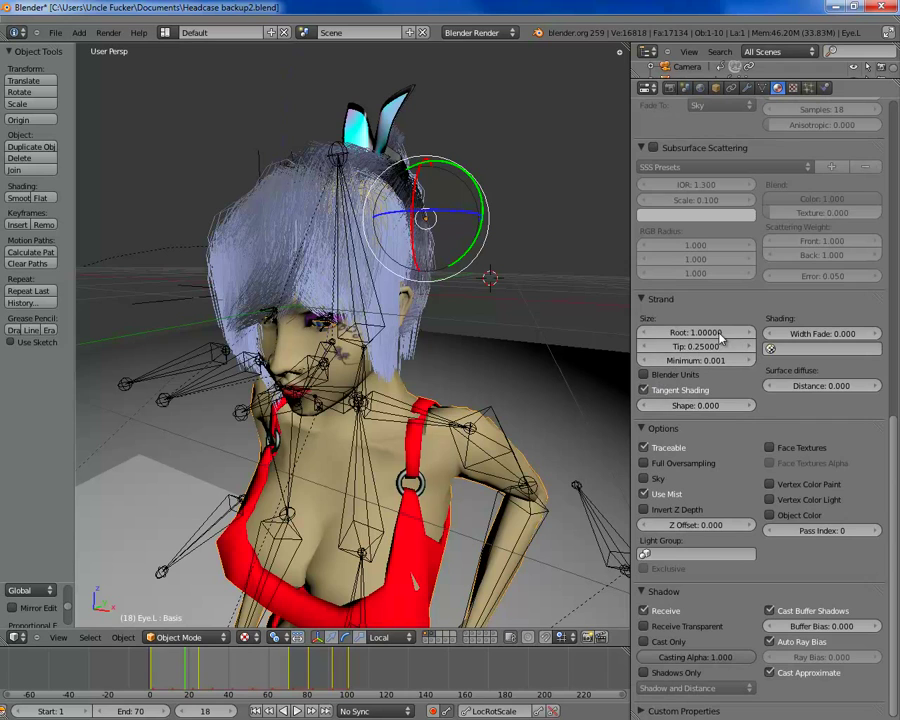
{"action": "left_click", "coordinate": [686, 331]}
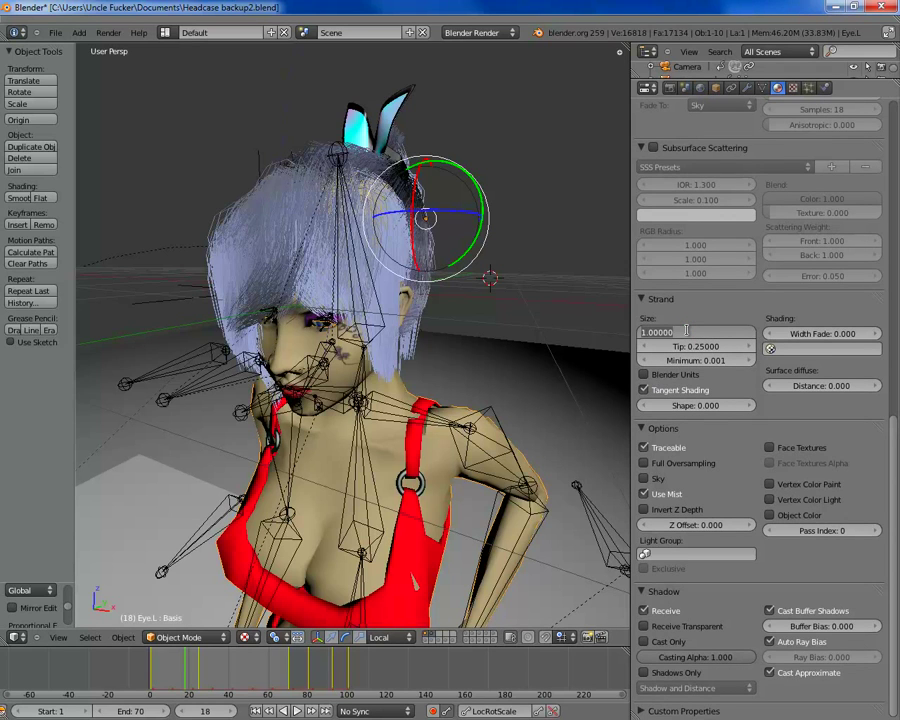
{"action": "type", "text": "0.5"}
{"action": "key", "text": "Return"}
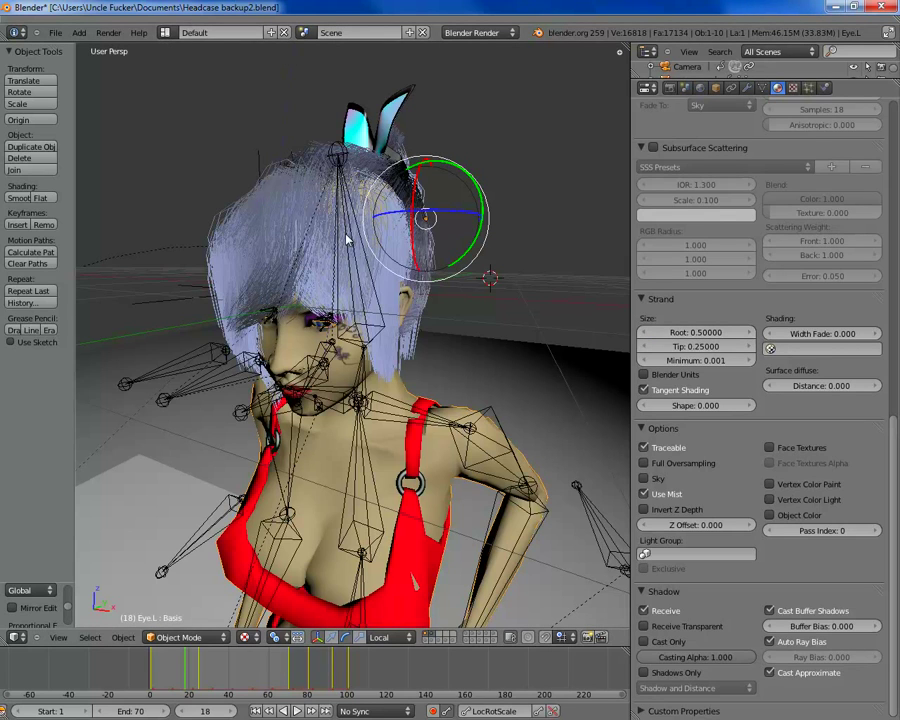
{"action": "left_click", "coordinate": [103, 32]}
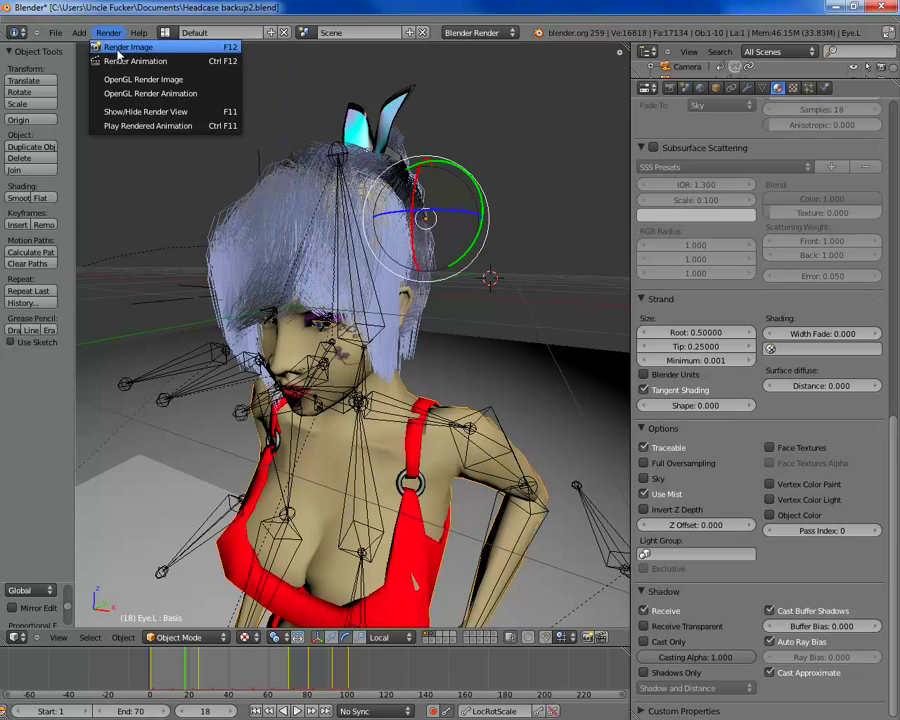
{"action": "left_click", "coordinate": [117, 50]}
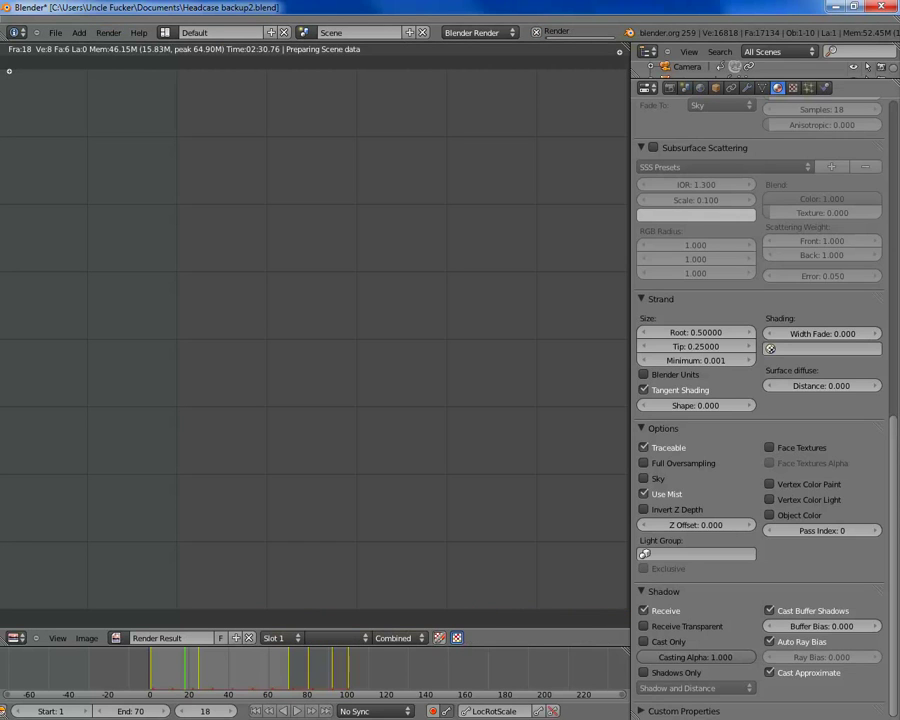